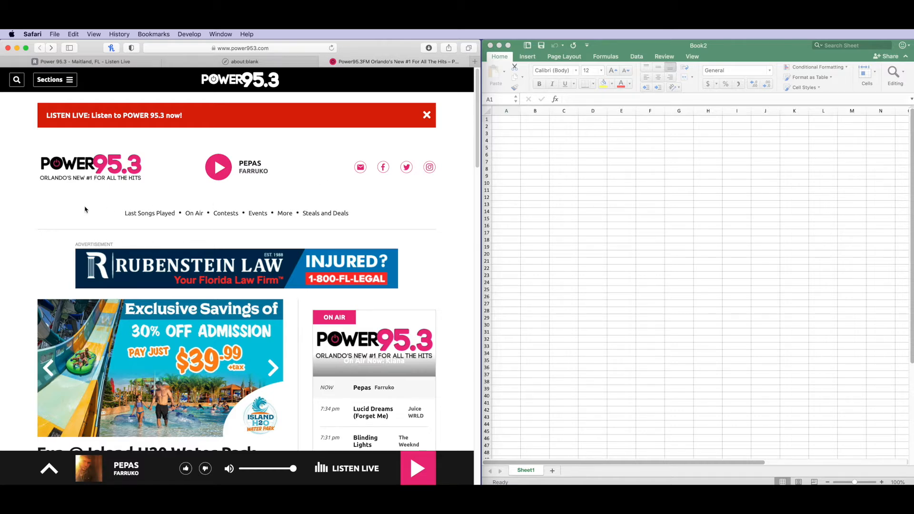
Open the radio station's Last Songs Played page and load more songs at the end of the list
{"action": "left_click", "coordinate": [150, 214]}
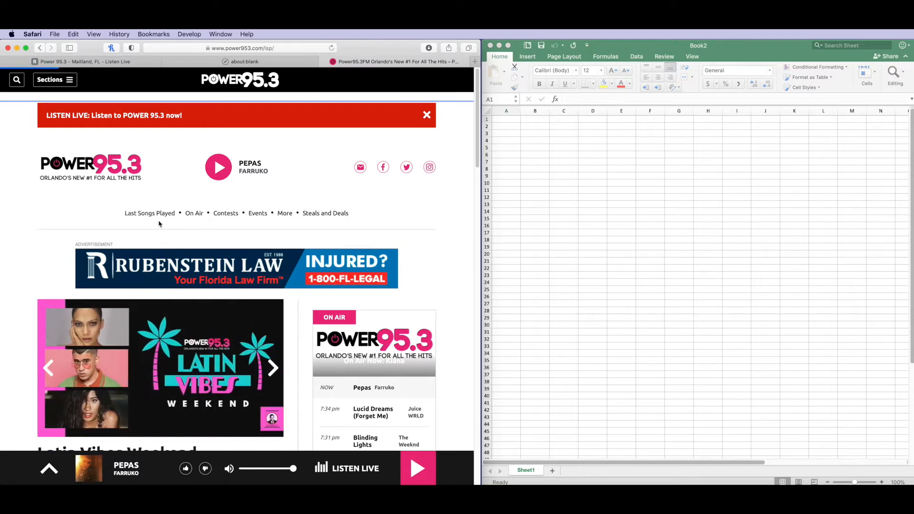
{"action": "scroll", "coordinate": [447, 252], "scroll_direction": "down", "scroll_amount": 15}
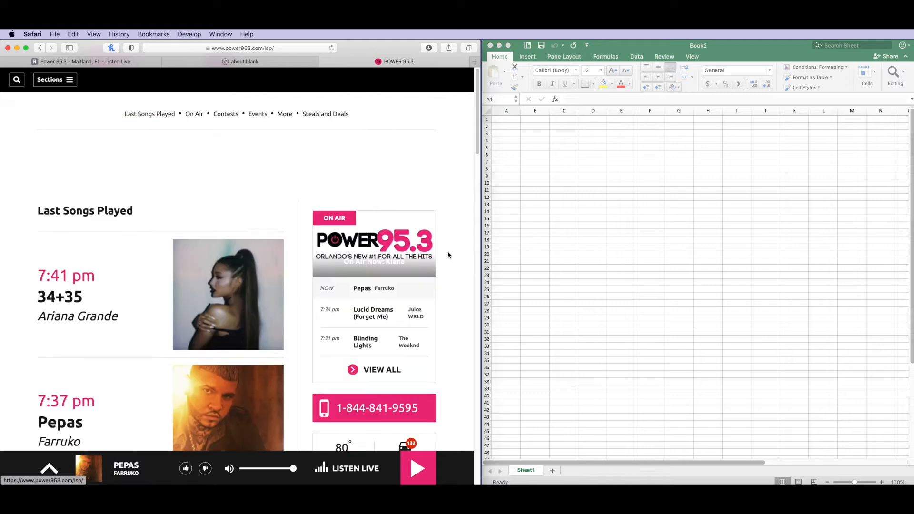
{"action": "scroll", "coordinate": [447, 251], "scroll_direction": "down", "scroll_amount": 15}
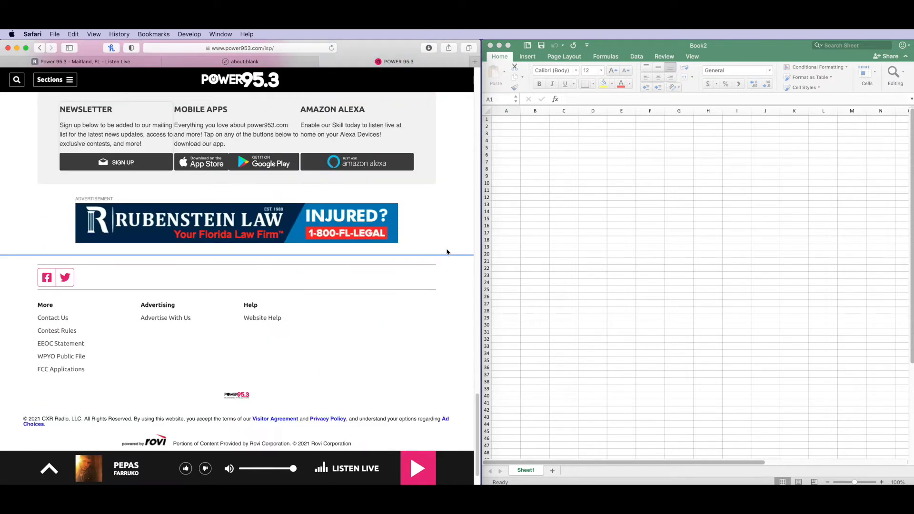
{"action": "scroll", "coordinate": [447, 251], "scroll_direction": "up", "scroll_amount": 5}
{"action": "left_click", "coordinate": [160, 305]}
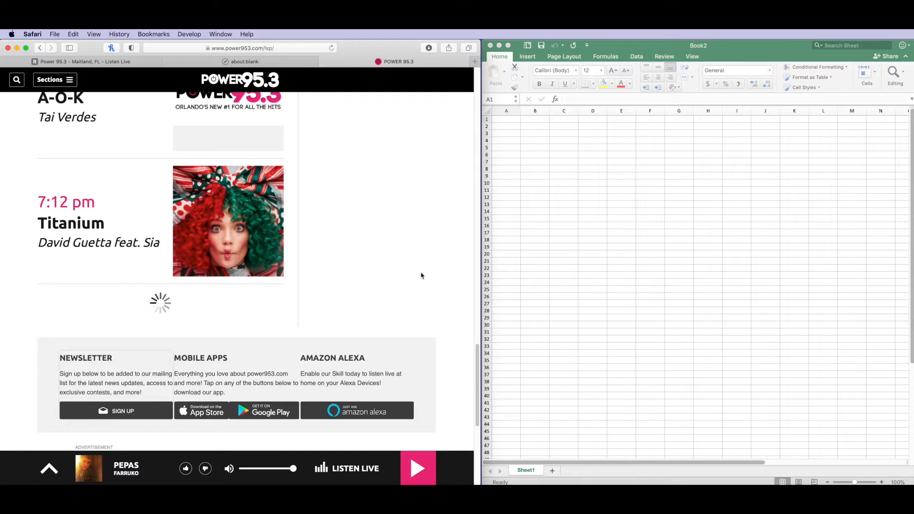
{"action": "scroll", "coordinate": [421, 276], "scroll_direction": "down", "scroll_amount": 20}
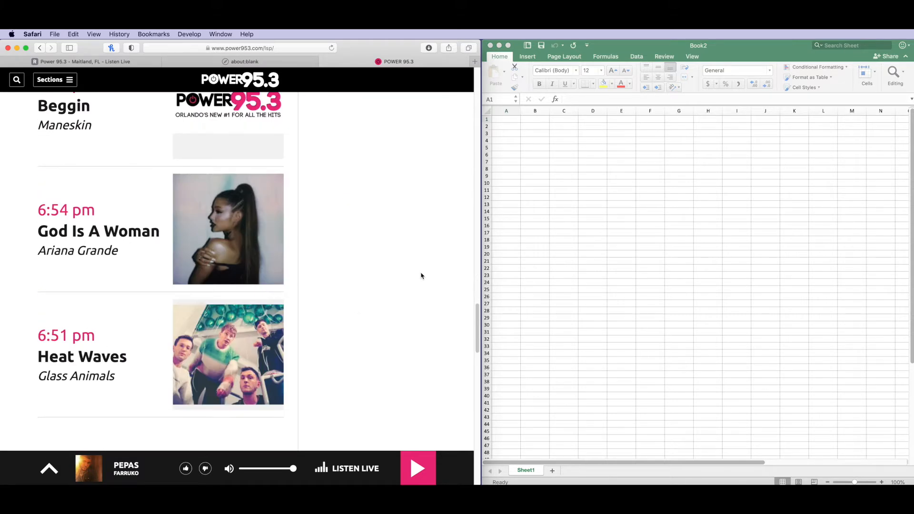
Select and copy the played songs from the 7:41 pm entry "34+35" through the 7:04 pm entry "Beggin"
{"action": "scroll", "coordinate": [421, 275], "scroll_direction": "up", "scroll_amount": 20}
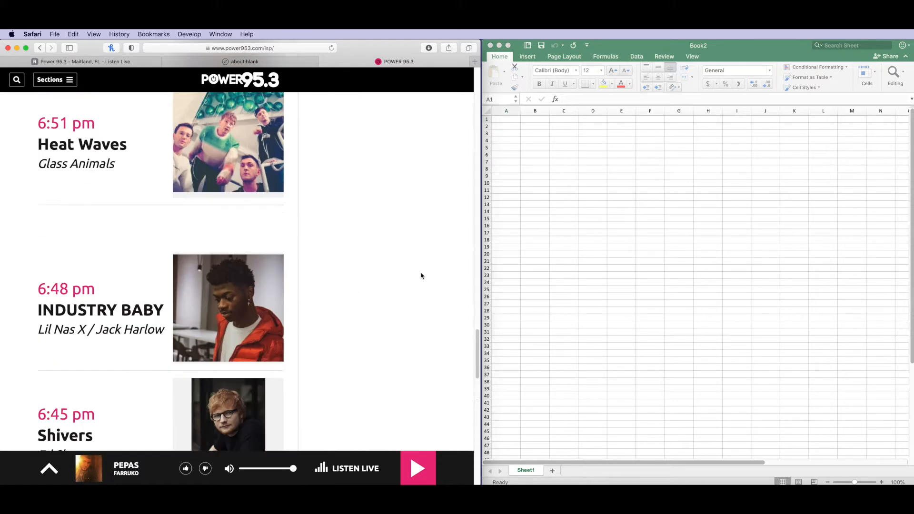
{"action": "scroll", "coordinate": [421, 276], "scroll_direction": "up", "scroll_amount": 20}
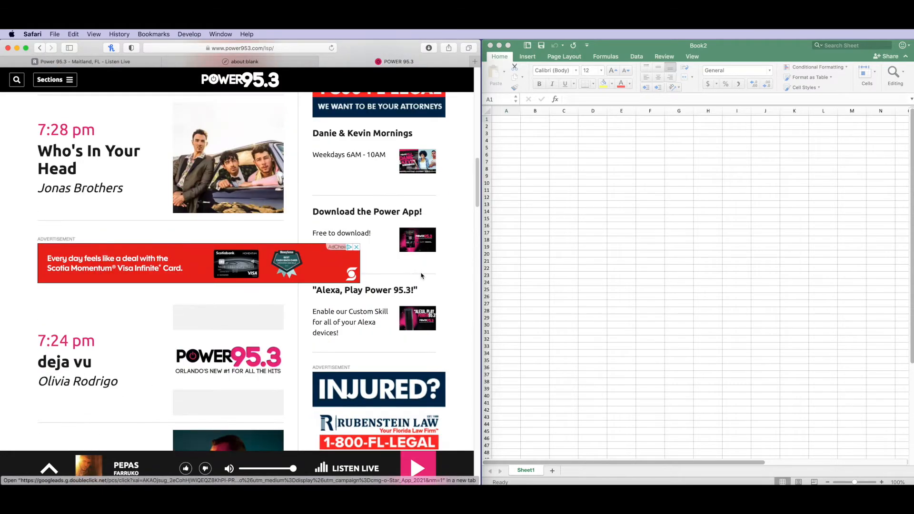
{"action": "scroll", "coordinate": [421, 275], "scroll_direction": "down", "scroll_amount": 5}
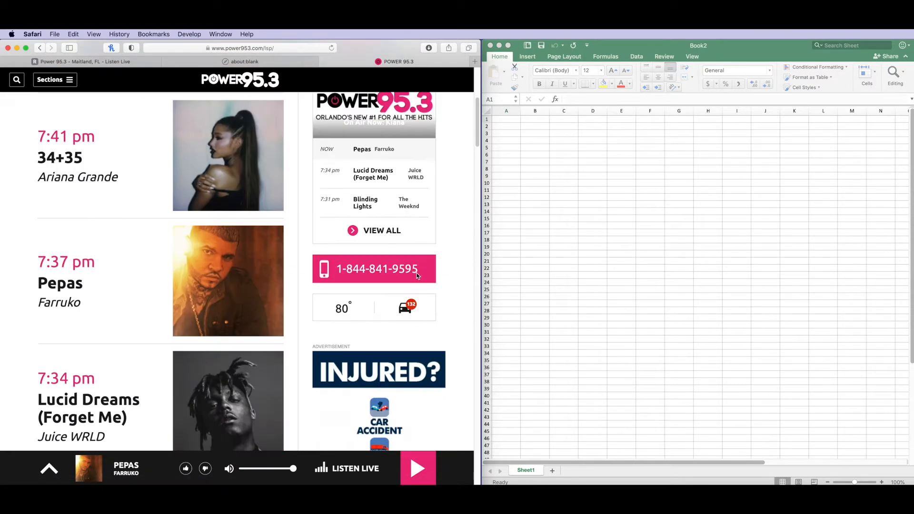
{"action": "scroll", "coordinate": [291, 230], "scroll_direction": "up", "scroll_amount": 2}
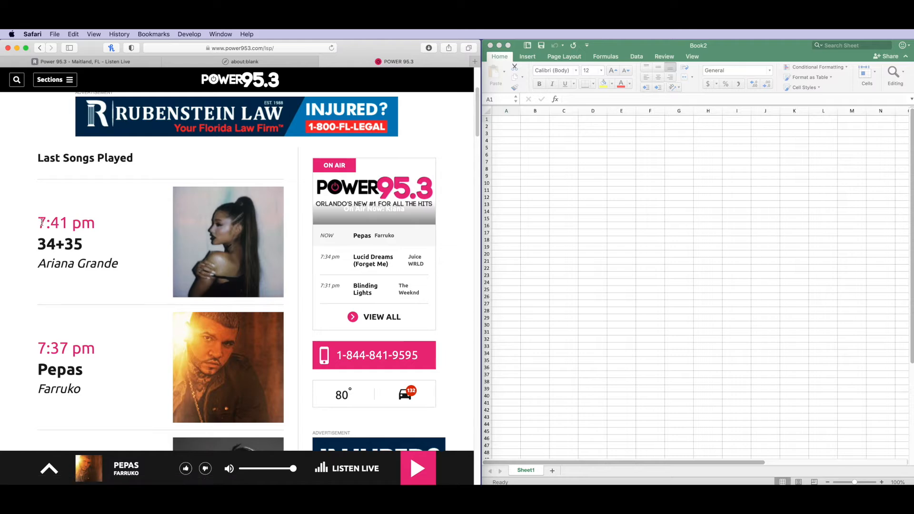
{"action": "left_click_drag", "start_coordinate": [40, 224], "coordinate": [90, 404]}
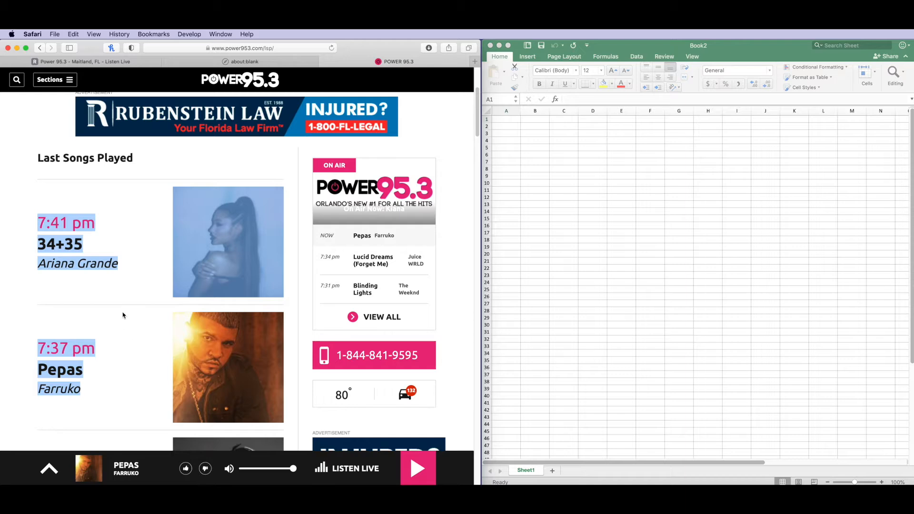
{"action": "scroll", "coordinate": [122, 315], "scroll_direction": "down", "scroll_amount": 15}
{"action": "scroll", "coordinate": [126, 313], "scroll_direction": "down", "scroll_amount": 15}
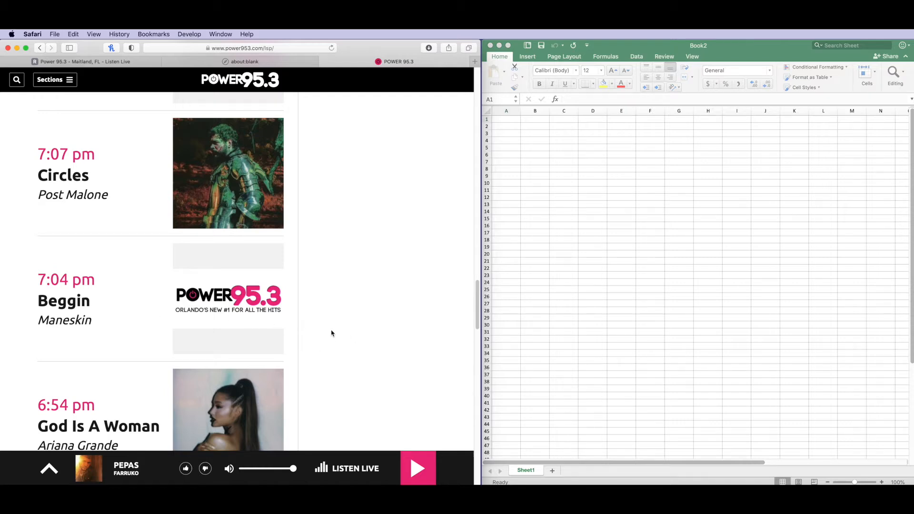
{"action": "left_click", "coordinate": [294, 351], "text": "shift"}
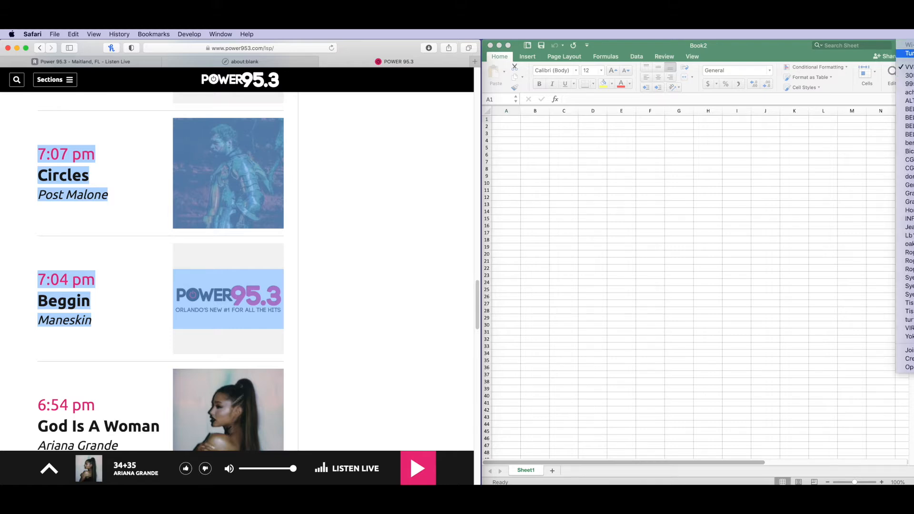
Switch to Excel and paste the copied song list with its web formatting at cell B5 of Sheet1
{"action": "left_click", "coordinate": [536, 147]}
{"action": "left_click", "coordinate": [535, 146]}
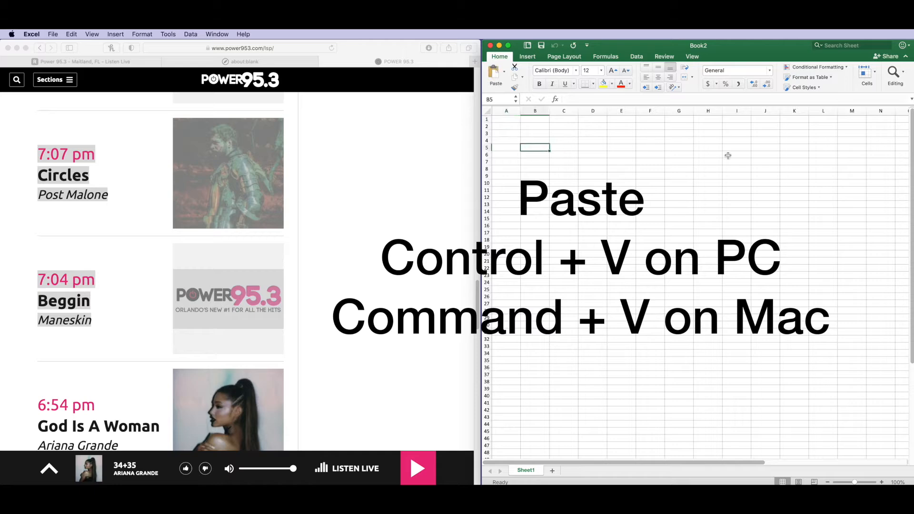
{"action": "key", "text": "cmd+v"}
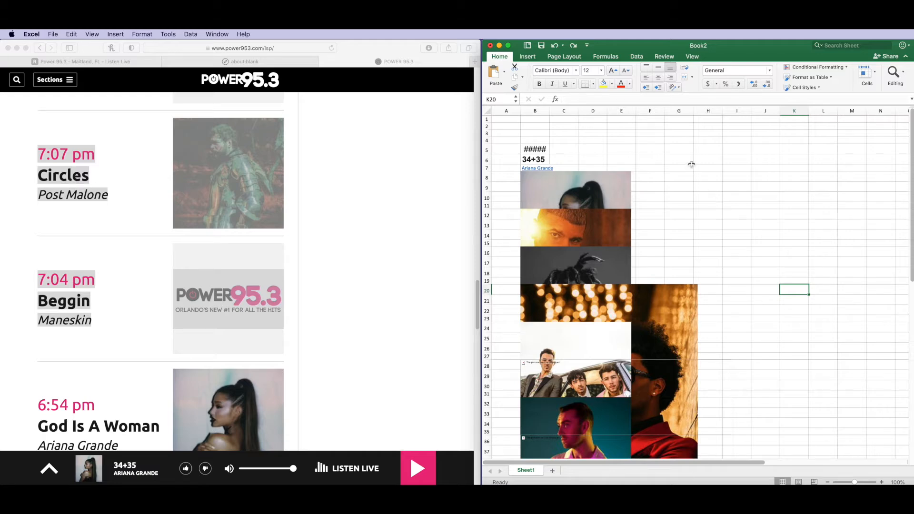
Paste the copied song list again at cell I5 using Paste Special with the Text format
{"action": "left_click", "coordinate": [744, 150]}
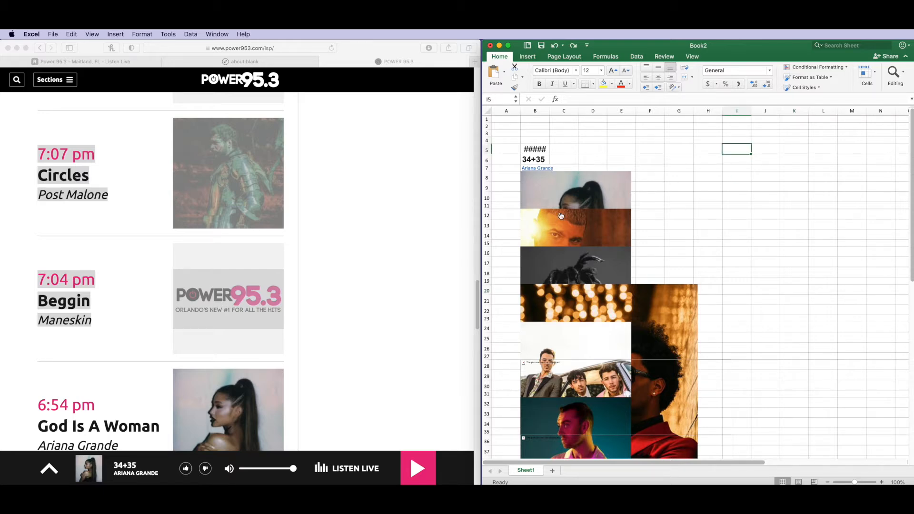
{"action": "left_click", "coordinate": [741, 213]}
{"action": "left_click", "coordinate": [737, 149]}
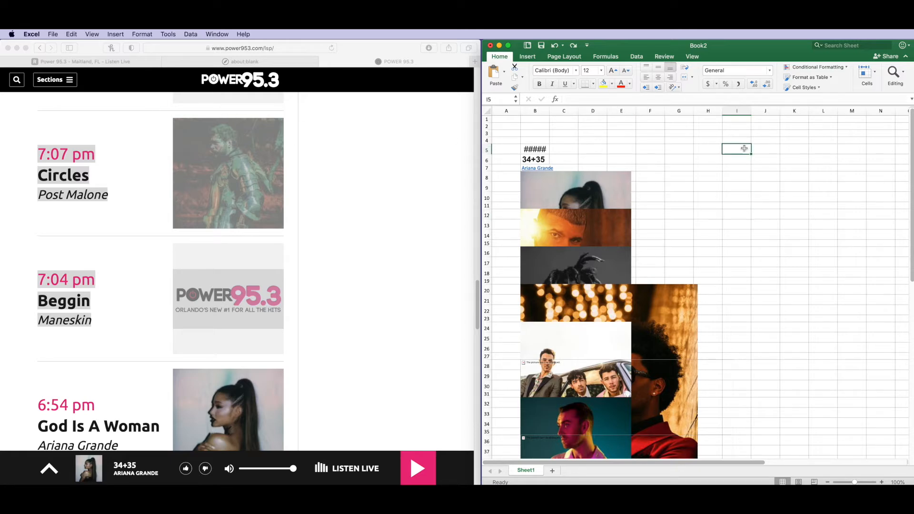
{"action": "left_click", "coordinate": [72, 35]}
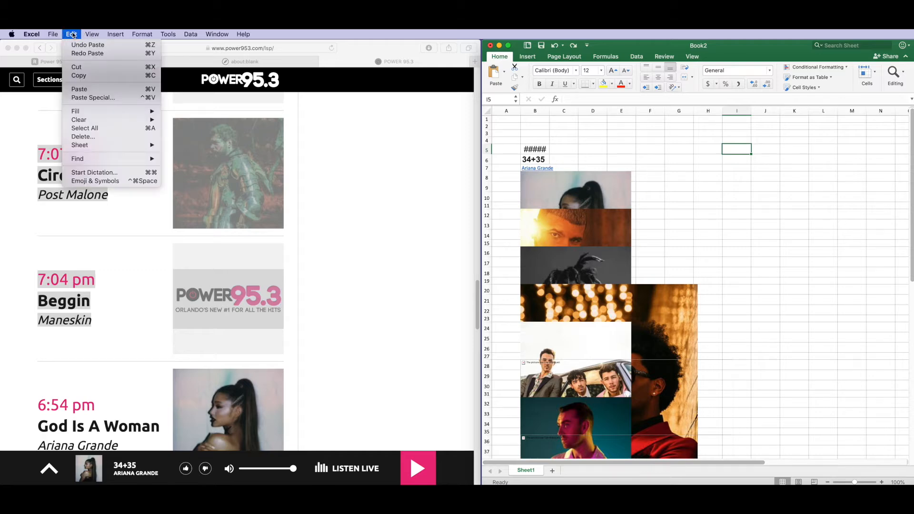
{"action": "left_click", "coordinate": [93, 99]}
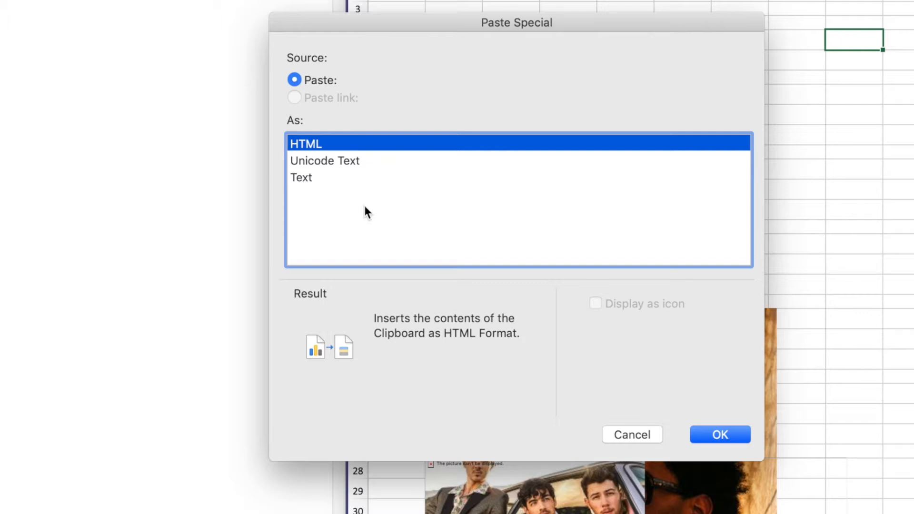
{"action": "left_click", "coordinate": [343, 181]}
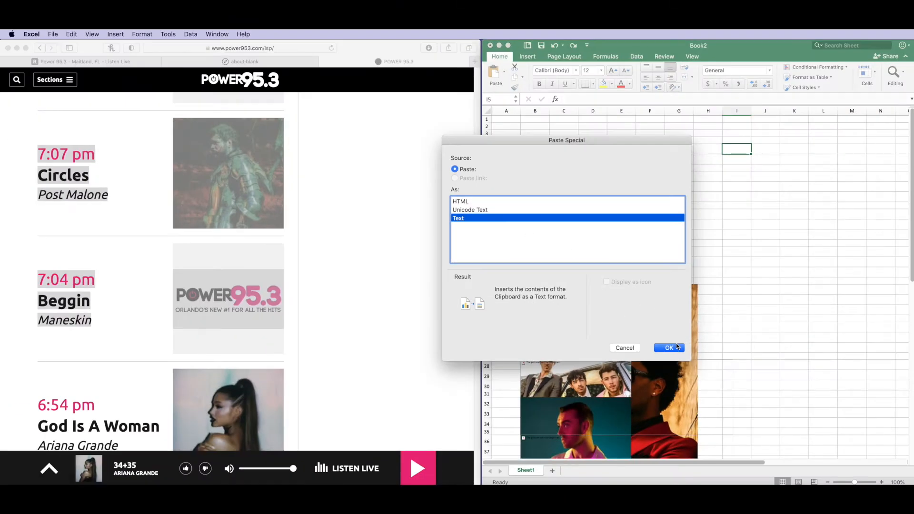
{"action": "left_click", "coordinate": [669, 348]}
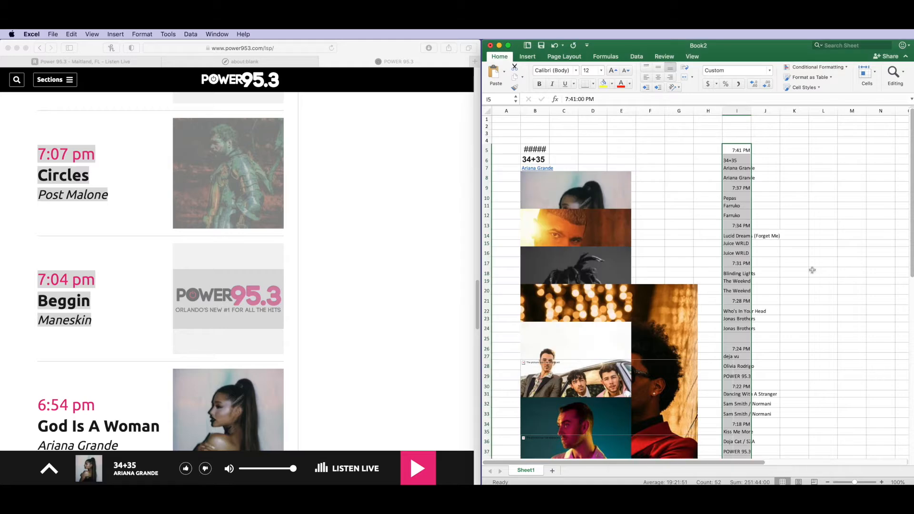
Look over the plain-text song list and add a new worksheet, Sheet2, to the workbook
{"action": "scroll", "coordinate": [811, 271], "scroll_direction": "down", "scroll_amount": 3}
{"action": "scroll", "coordinate": [801, 274], "scroll_direction": "up", "scroll_amount": 3}
{"action": "scroll", "coordinate": [822, 236], "scroll_direction": "down", "scroll_amount": 2}
{"action": "scroll", "coordinate": [822, 236], "scroll_direction": "up", "scroll_amount": 2}
{"action": "left_click", "coordinate": [551, 471]}
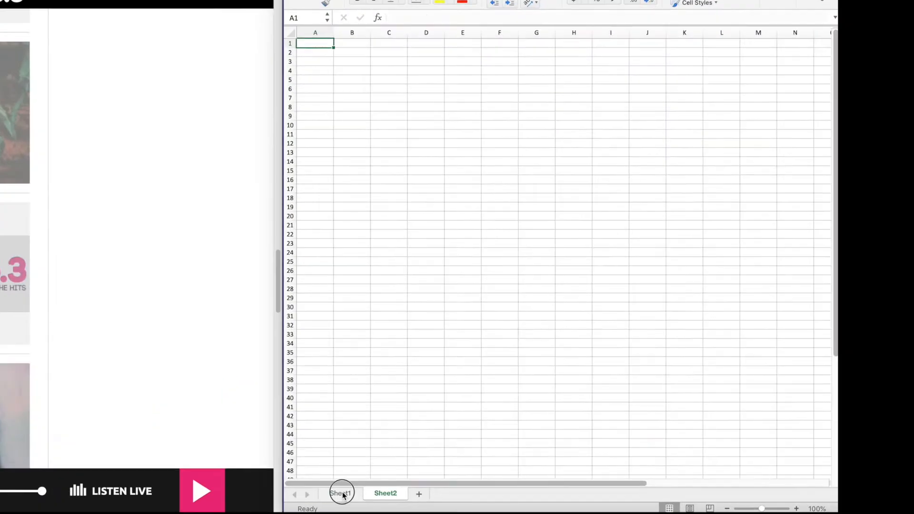
Copy all of column I from Sheet1 into column B of Sheet2 and autofit the width of column B
{"action": "left_click", "coordinate": [475, 424]}
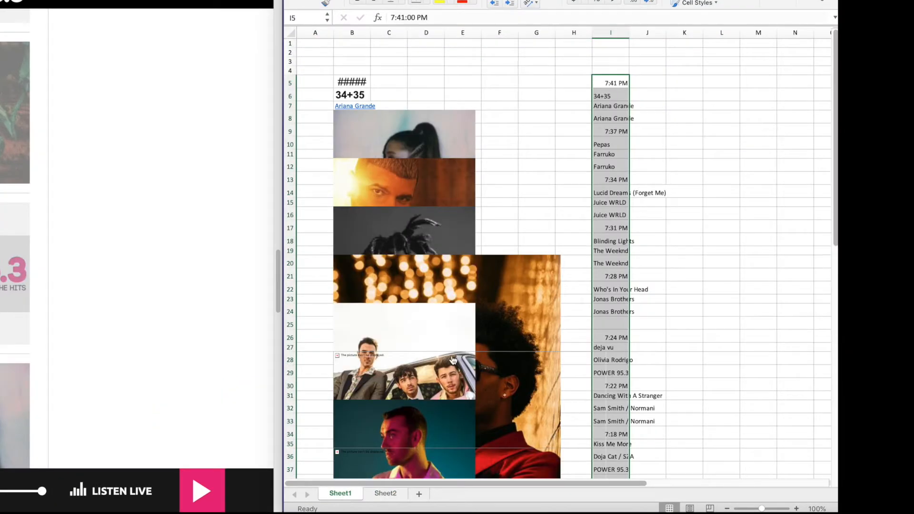
{"action": "left_click", "coordinate": [613, 32]}
{"action": "left_click", "coordinate": [611, 32]}
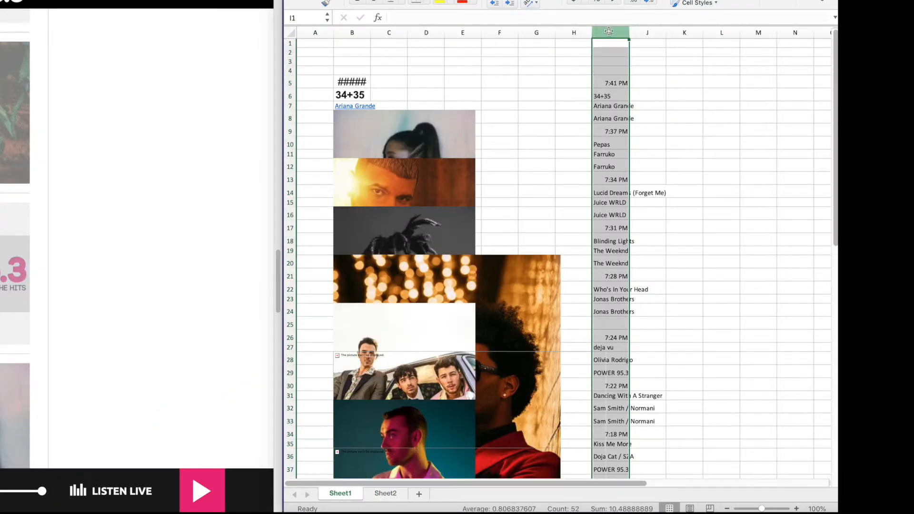
{"action": "key", "text": "super+c"}
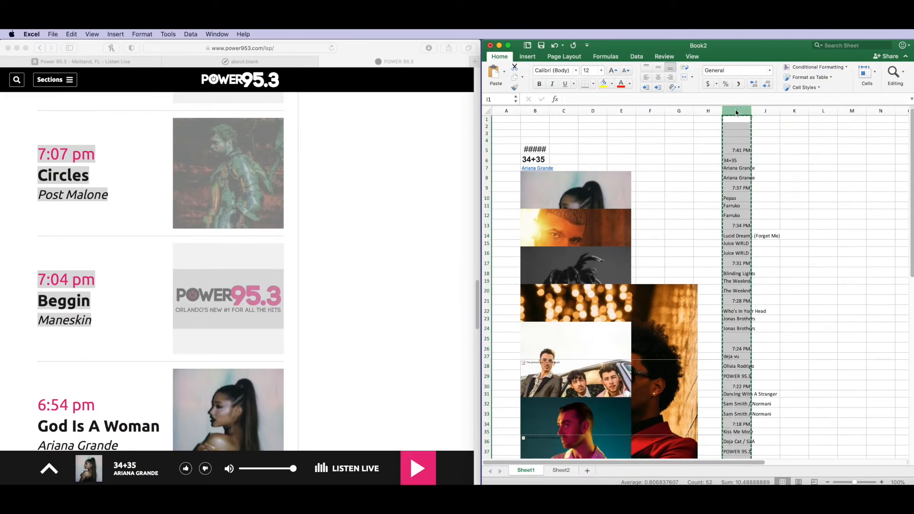
{"action": "left_click", "coordinate": [566, 470]}
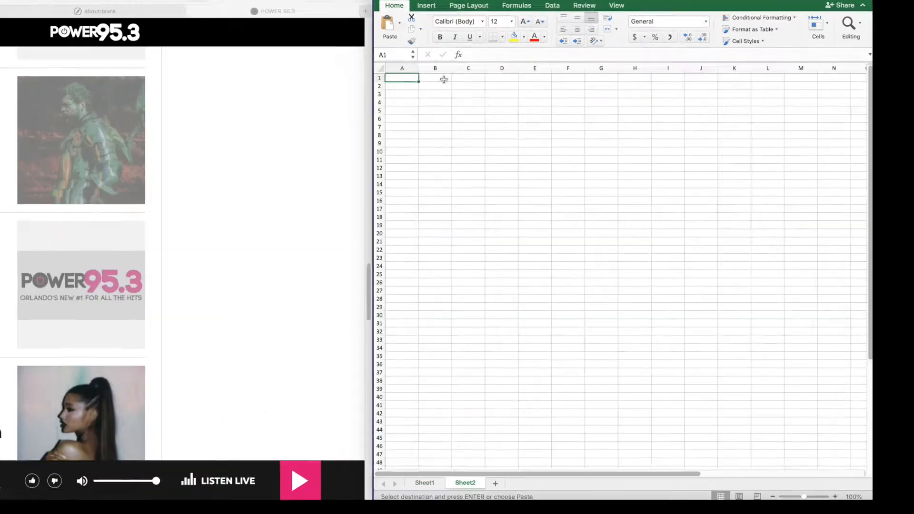
{"action": "left_click", "coordinate": [435, 68]}
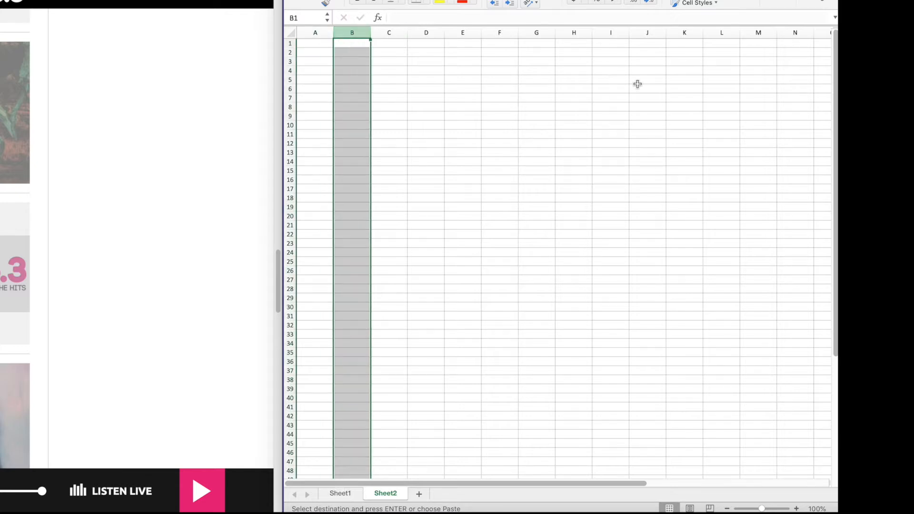
{"action": "key", "text": "super+v"}
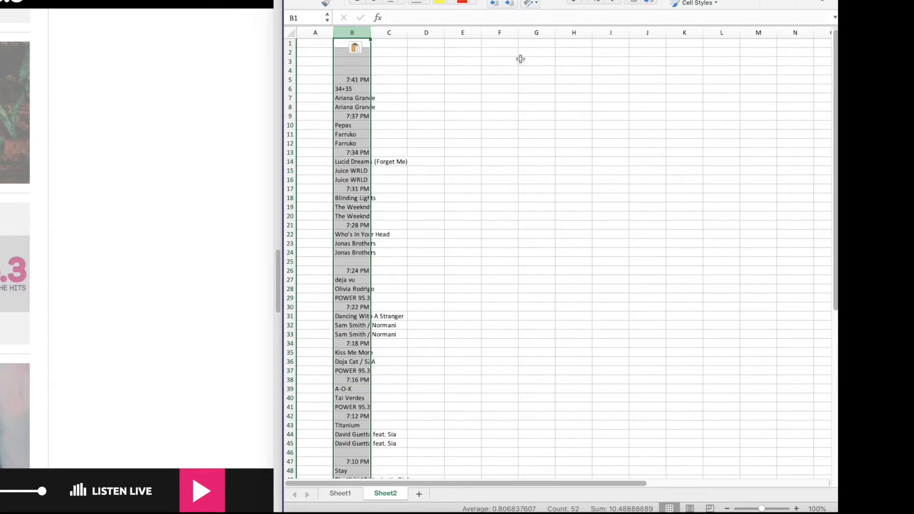
{"action": "double_click", "coordinate": [371, 33]}
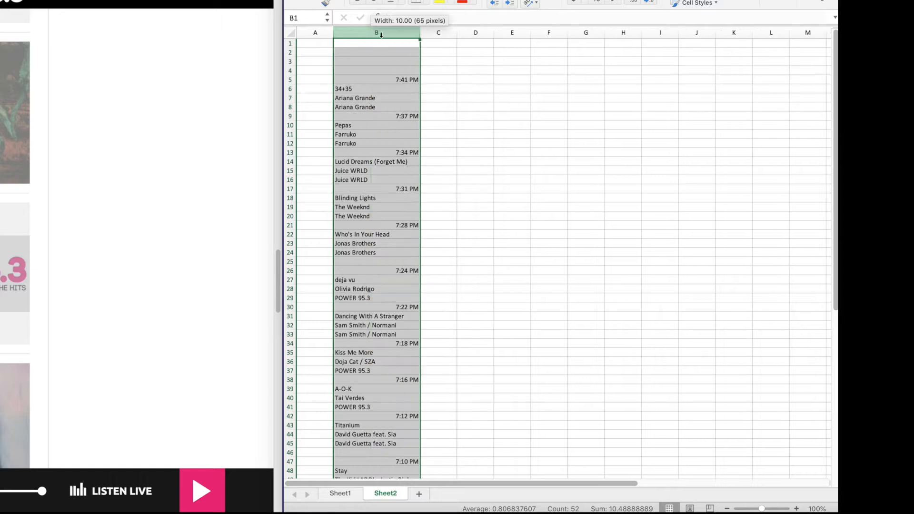
{"action": "left_click", "coordinate": [525, 97]}
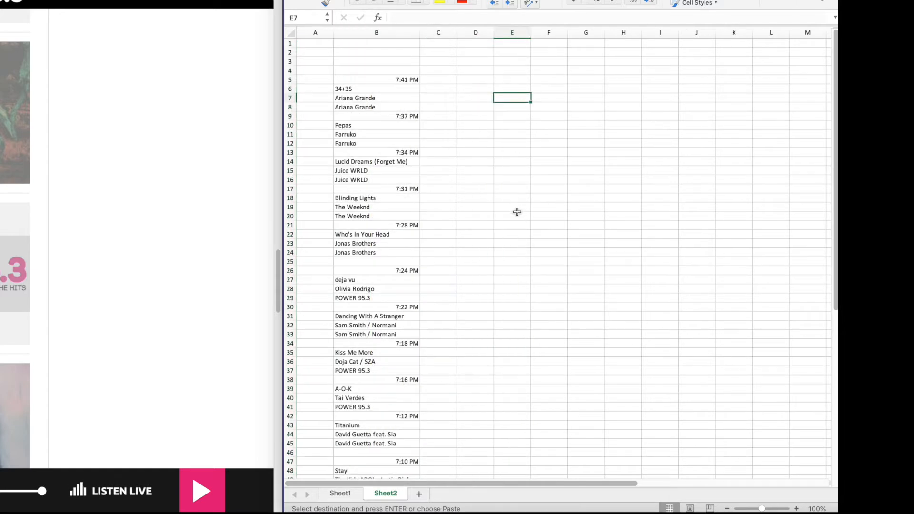
Enter the formula =B5 in cell E5 to reference the first song's play time
{"action": "left_click", "coordinate": [506, 79]}
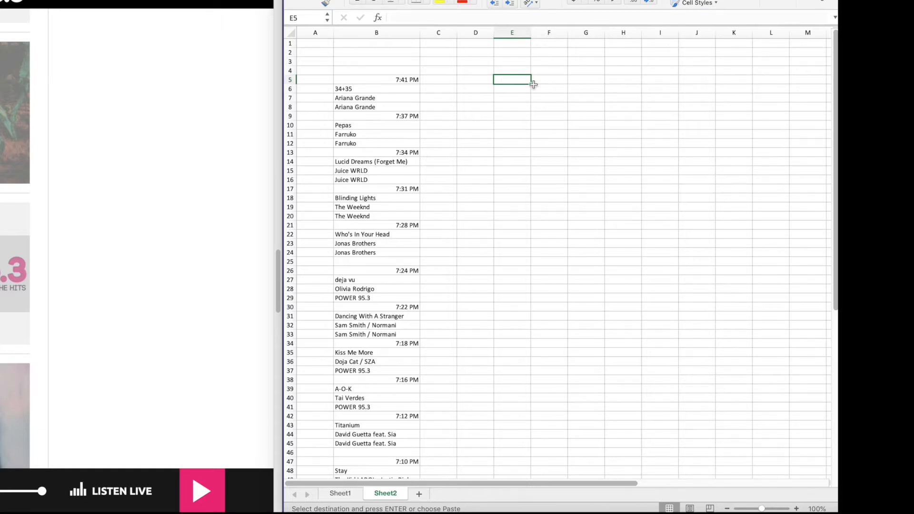
{"action": "type", "text": "="}
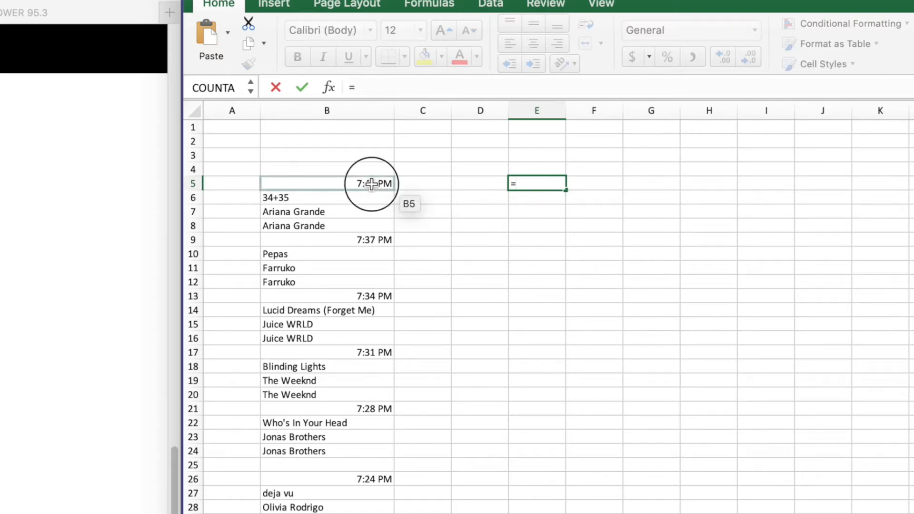
{"action": "left_click", "coordinate": [372, 184]}
{"action": "key", "text": "Return"}
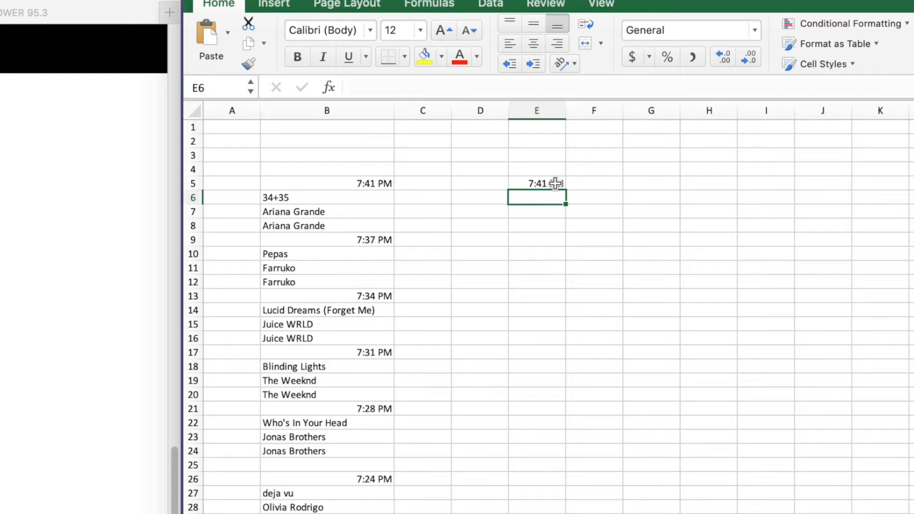
Enter the formula =B7 in cell F5 to reference the first song's artist
{"action": "left_click", "coordinate": [607, 184]}
{"action": "type", "text": "="}
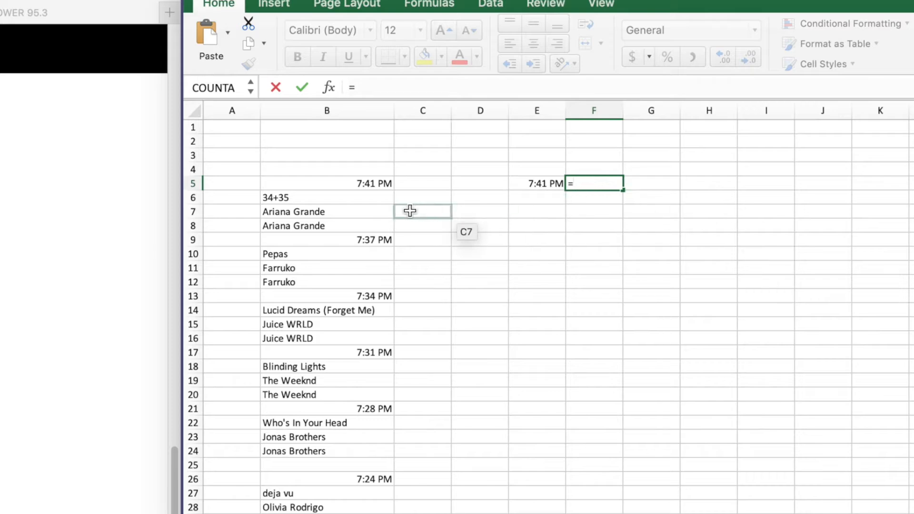
{"action": "left_click", "coordinate": [361, 216]}
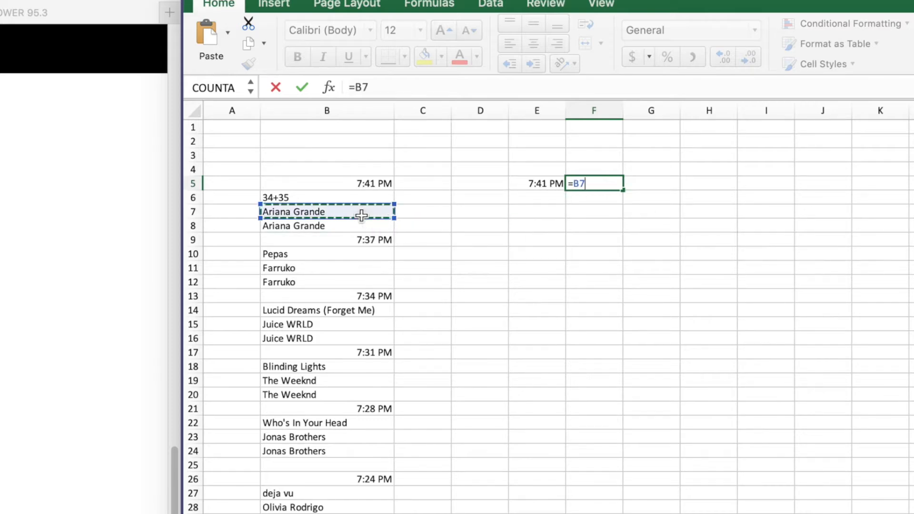
{"action": "key", "text": "Return"}
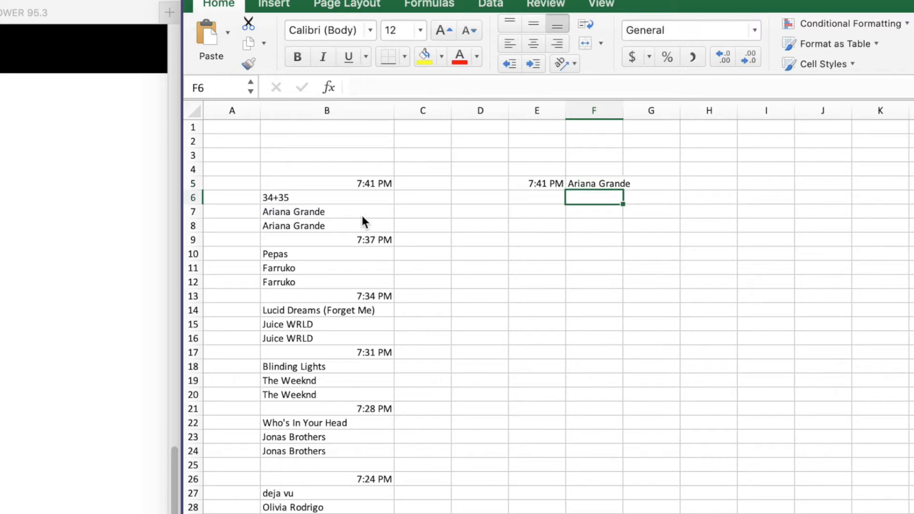
Widen column F to fit the artist name and enter the formula =B6 in G5 for the first song's title
{"action": "left_click_drag", "start_coordinate": [621, 109], "coordinate": [634, 109]}
{"action": "left_click", "coordinate": [676, 185]}
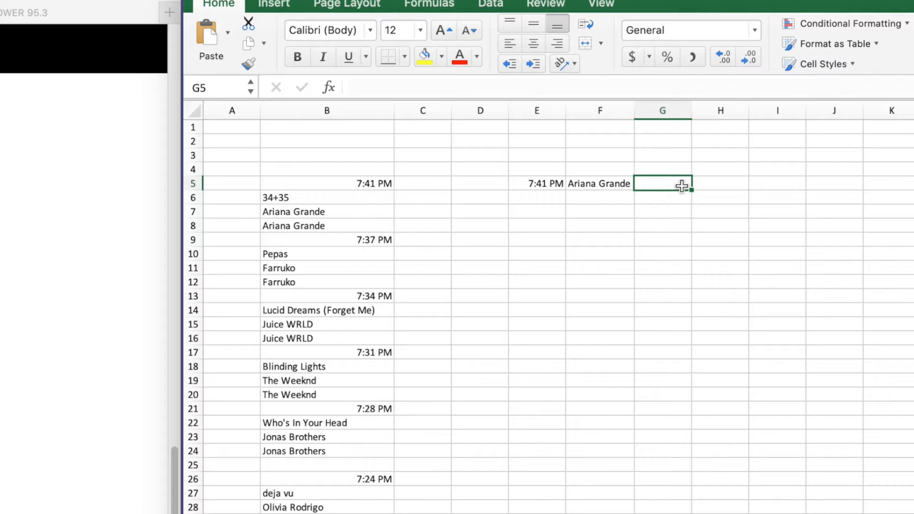
{"action": "type", "text": "="}
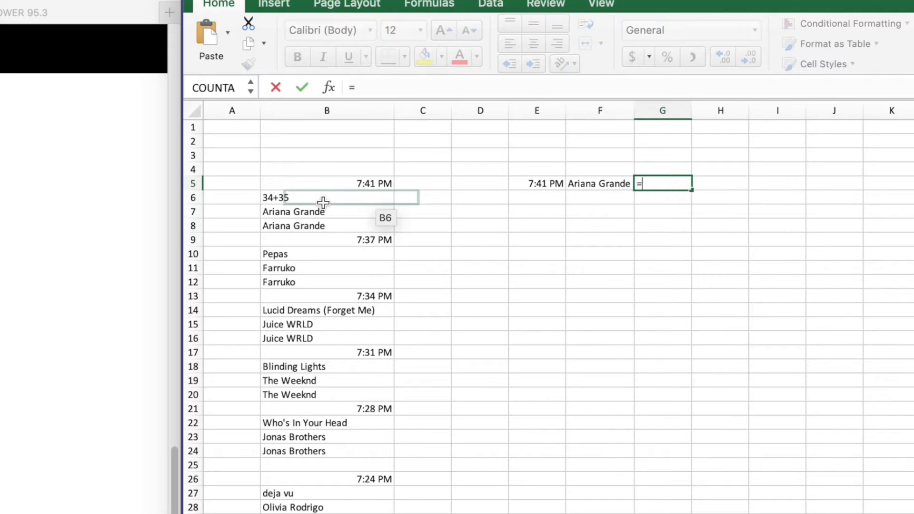
{"action": "left_click", "coordinate": [303, 198]}
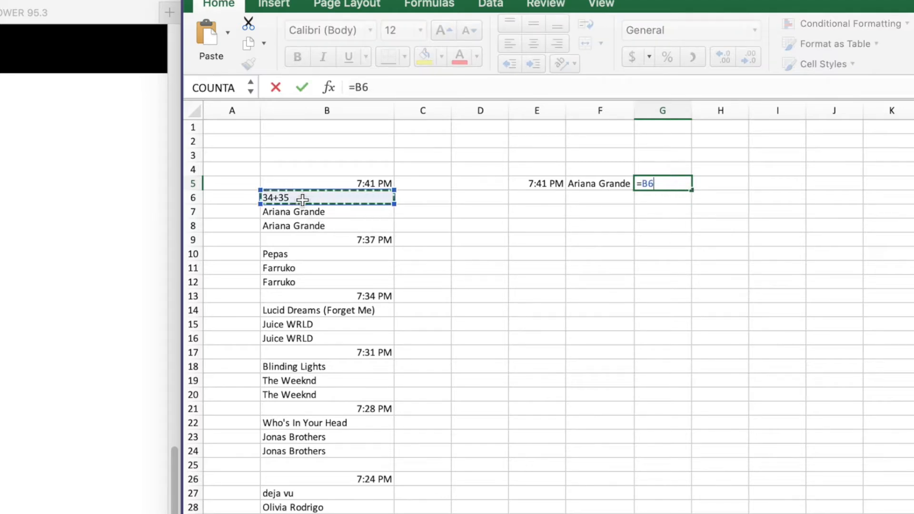
{"action": "key", "text": "Return"}
{"action": "left_click", "coordinate": [598, 297]}
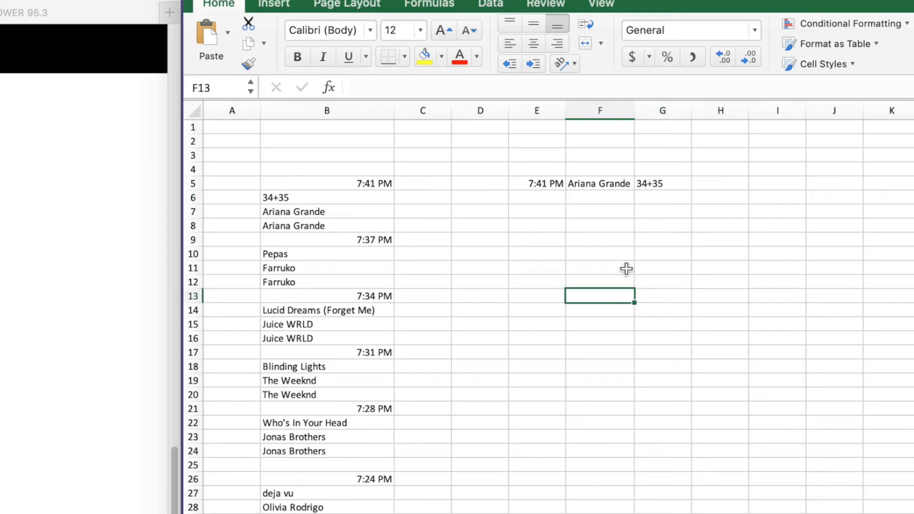
Copy the formulas in E5:G5 and paste them beside the next songs' play times, at E9, E13 and E17
{"action": "left_click_drag", "start_coordinate": [536, 183], "coordinate": [667, 184]}
{"action": "key", "text": "super+c"}
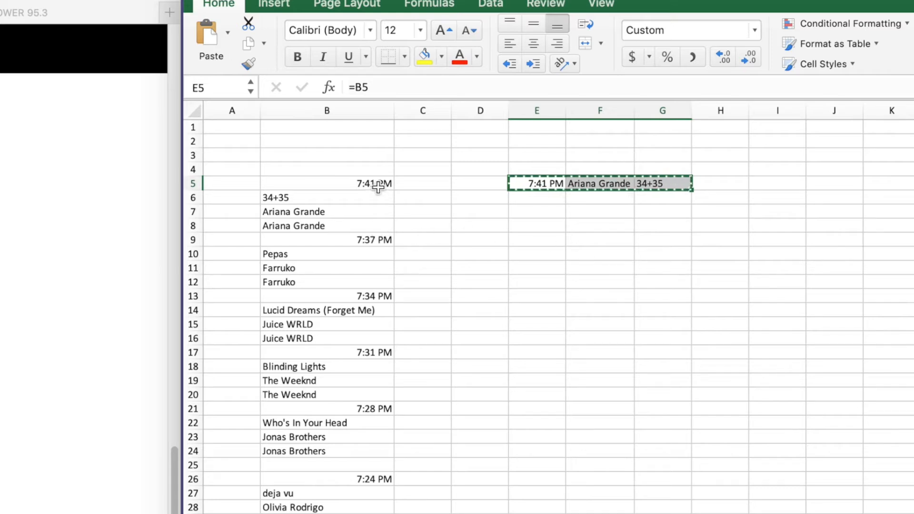
{"action": "left_click", "coordinate": [533, 242]}
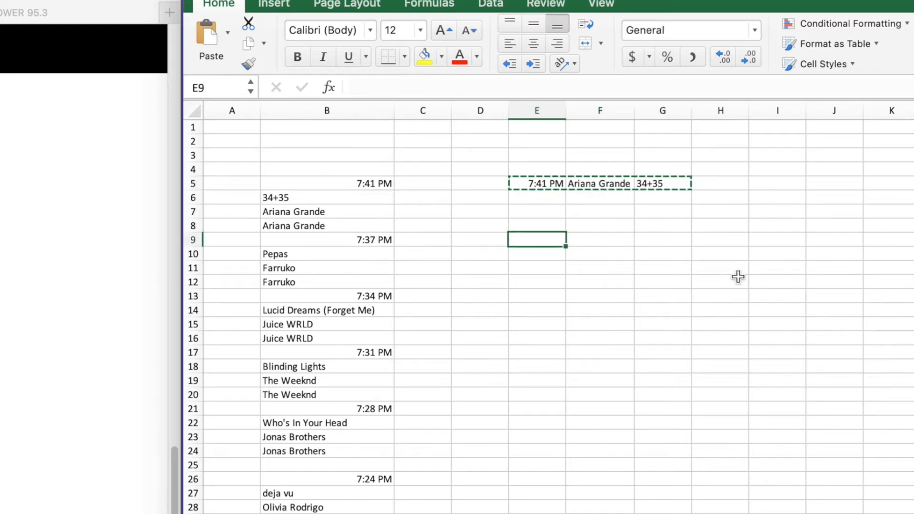
{"action": "key", "text": "super+v"}
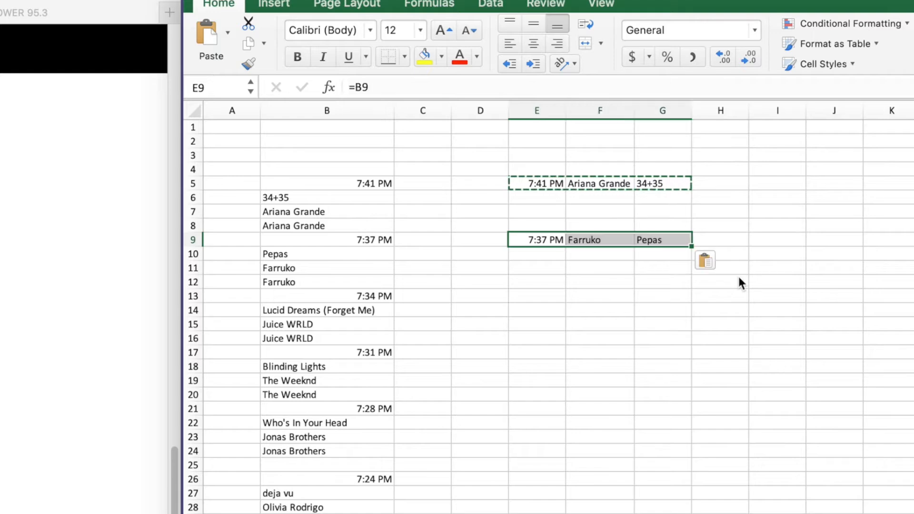
{"action": "left_click", "coordinate": [704, 308]}
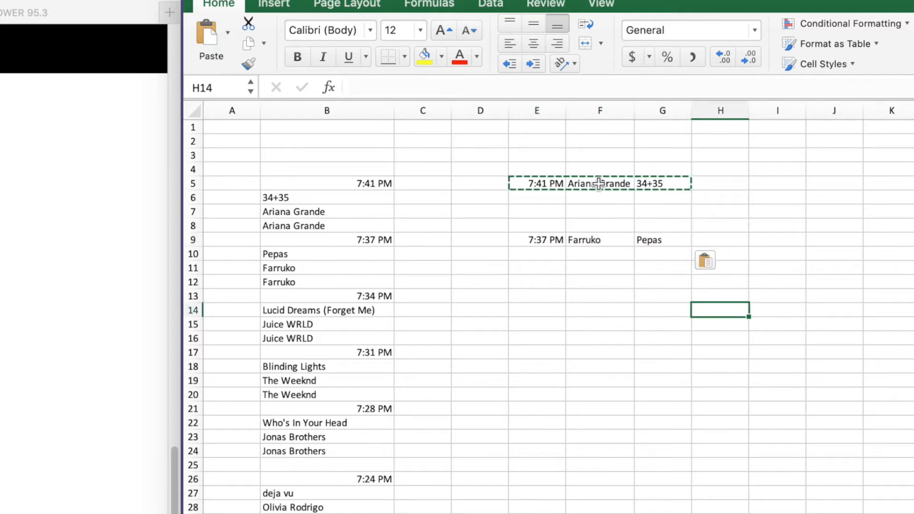
{"action": "left_click", "coordinate": [530, 298]}
{"action": "key", "text": "super+v"}
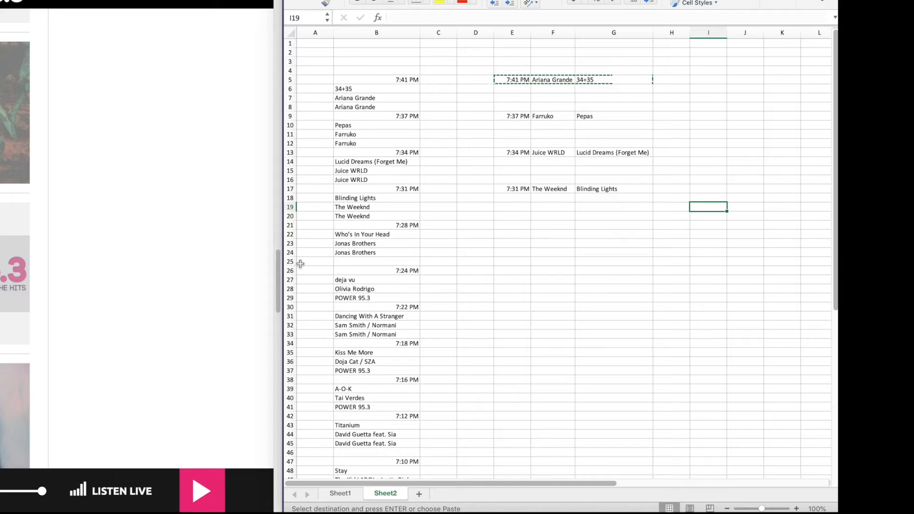
Delete the blank row 25 that breaks the four-row song pattern
{"action": "left_click", "coordinate": [290, 261]}
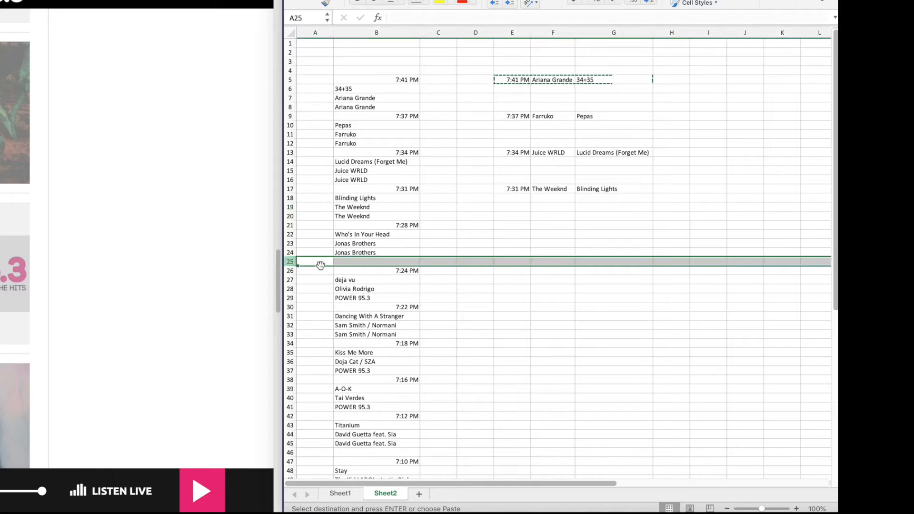
{"action": "left_click", "coordinate": [289, 265]}
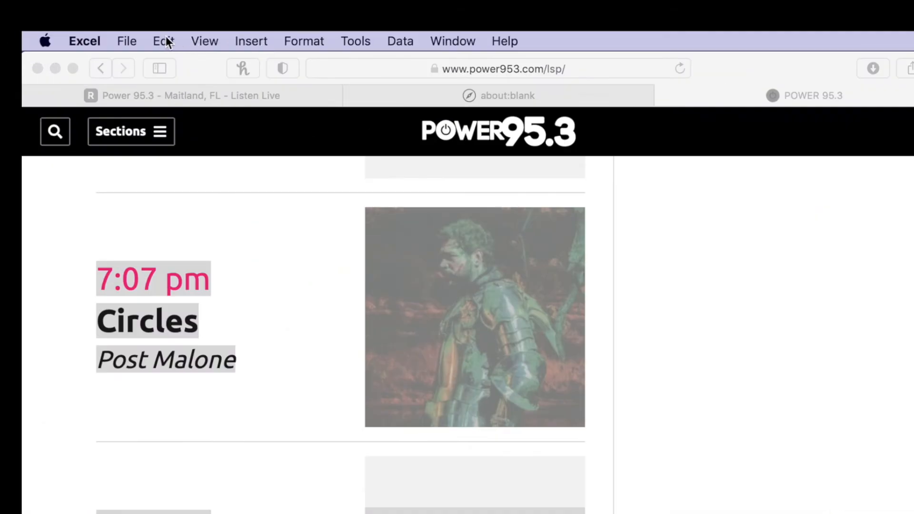
{"action": "left_click", "coordinate": [162, 42]}
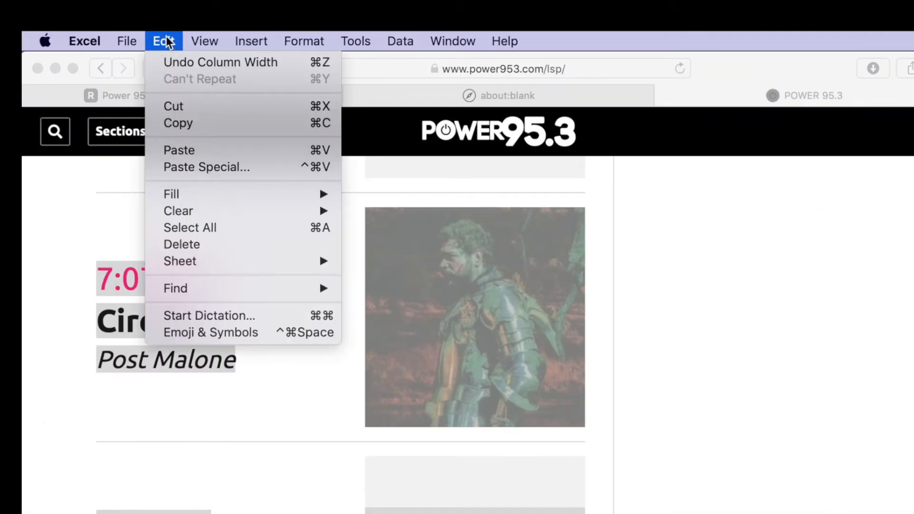
{"action": "left_click", "coordinate": [251, 246]}
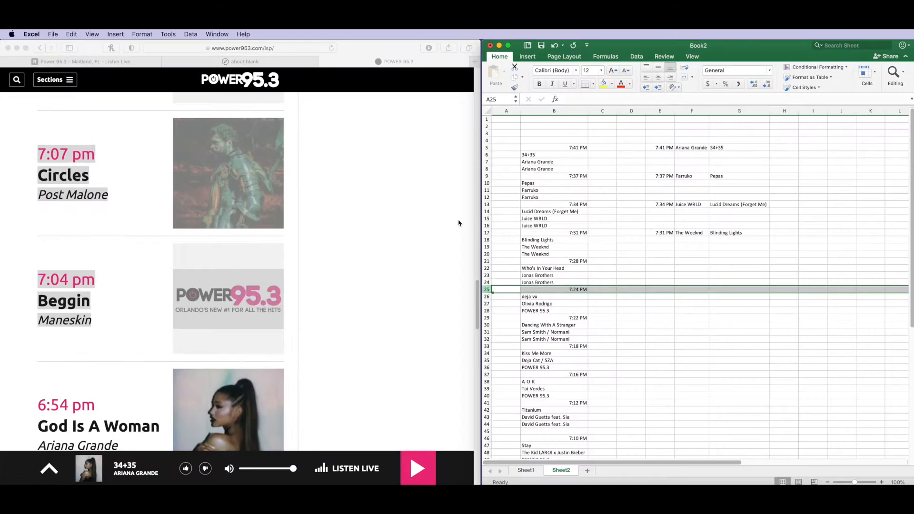
{"action": "left_click", "coordinate": [735, 331]}
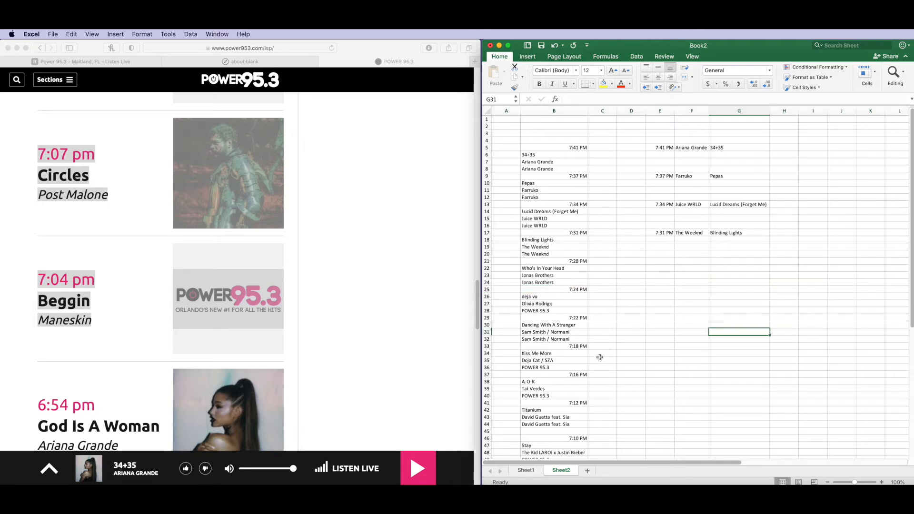
Select the four-row block E5:G8 and fill its formula pattern down through row 32
{"action": "left_click", "coordinate": [579, 430]}
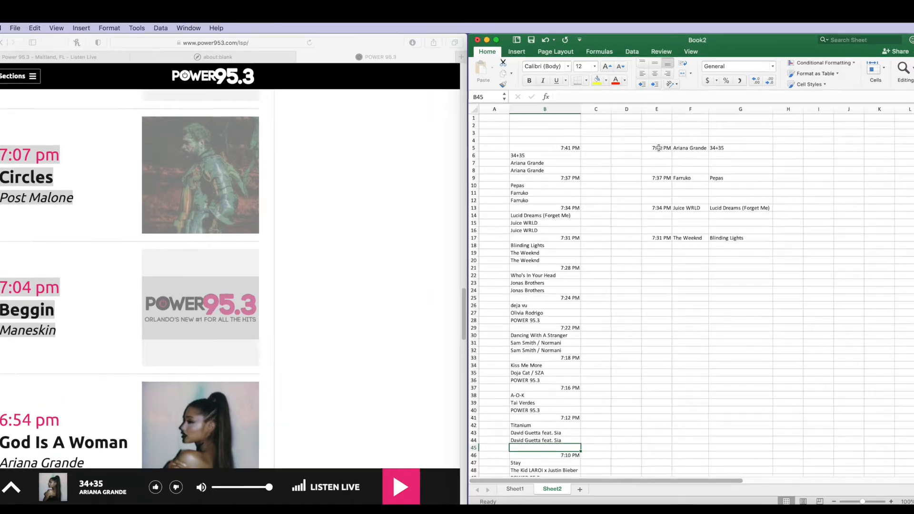
{"action": "left_click", "coordinate": [665, 147]}
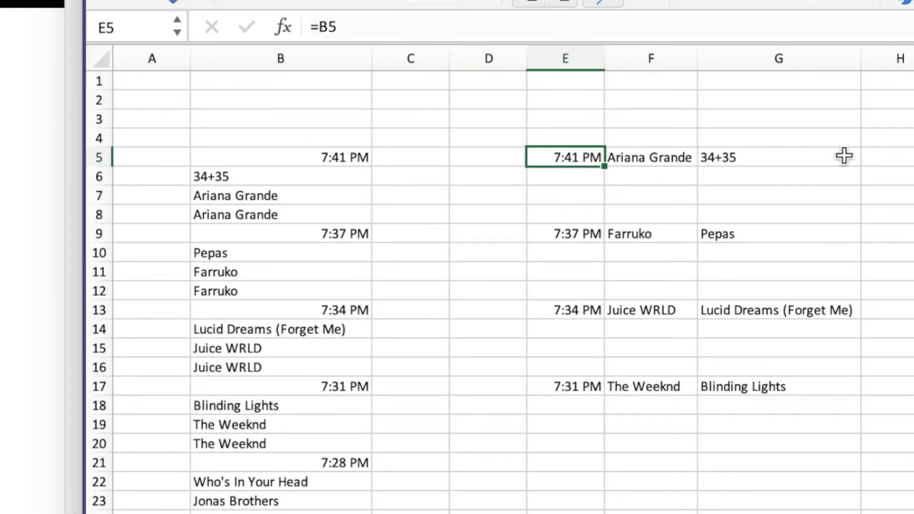
{"action": "left_click", "coordinate": [844, 156], "text": "shift"}
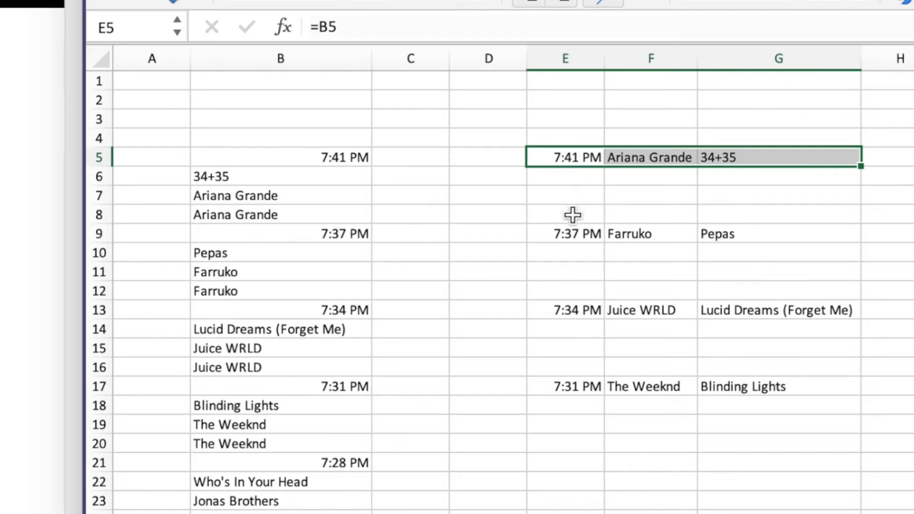
{"action": "left_click", "coordinate": [847, 215], "text": "shift"}
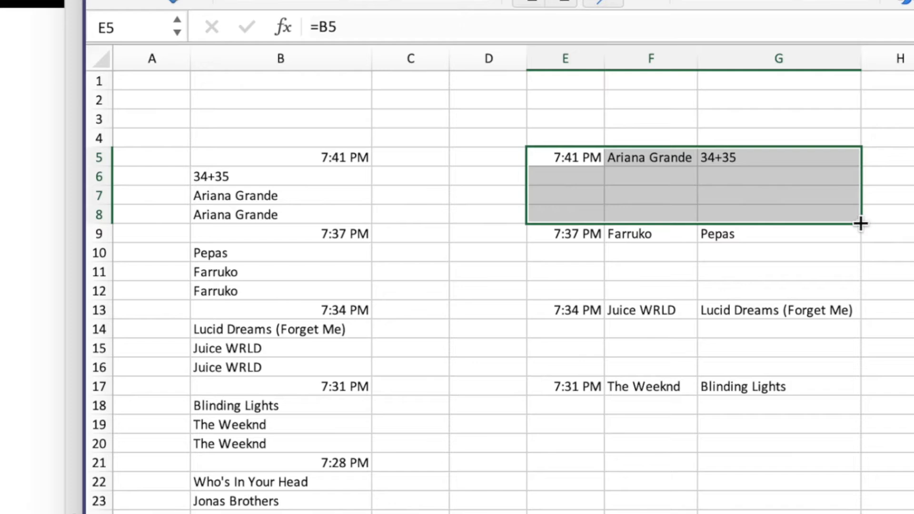
{"action": "left_click_drag", "start_coordinate": [860, 224], "coordinate": [874, 401]}
{"action": "left_click_drag", "start_coordinate": [738, 192], "coordinate": [760, 337]}
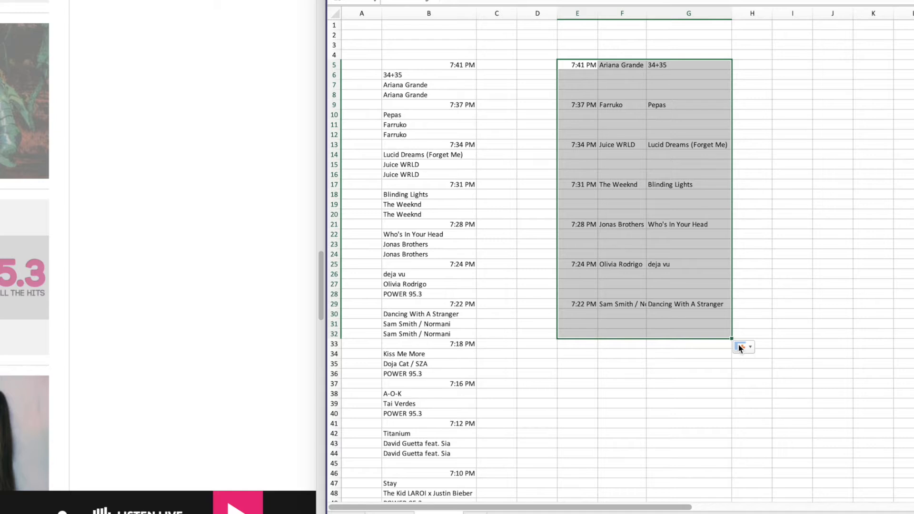
{"action": "left_click", "coordinate": [761, 335]}
Reselect the block E5:G8 and fill its formula pattern down through row 49
{"action": "left_click", "coordinate": [587, 66]}
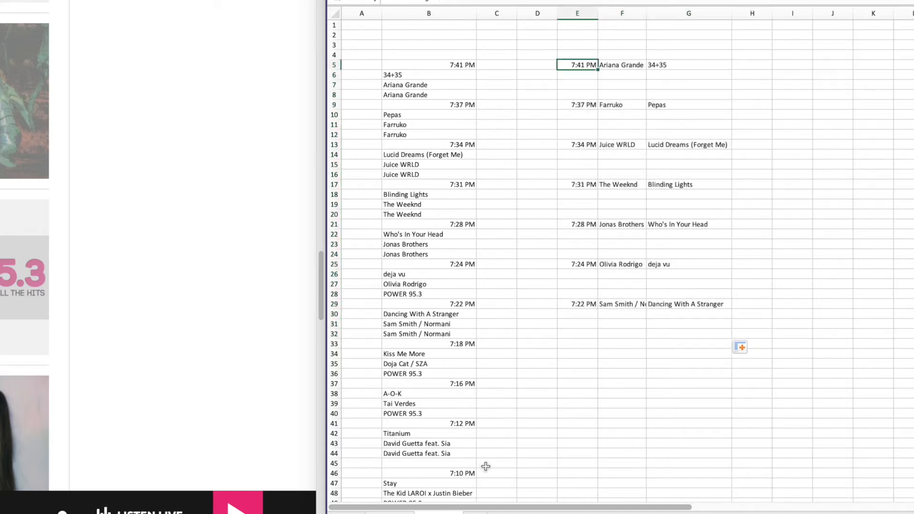
{"action": "scroll", "coordinate": [483, 459], "scroll_direction": "down", "scroll_amount": 2}
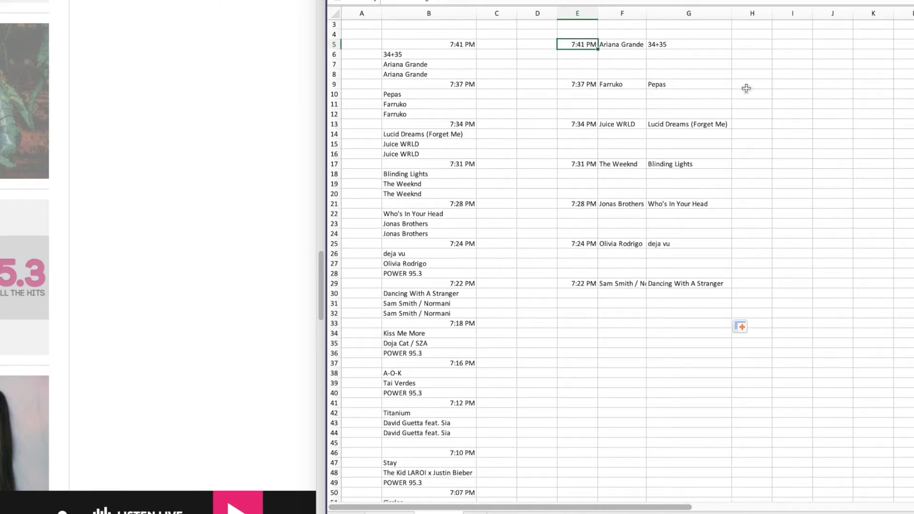
{"action": "left_click", "coordinate": [723, 74], "text": "shift"}
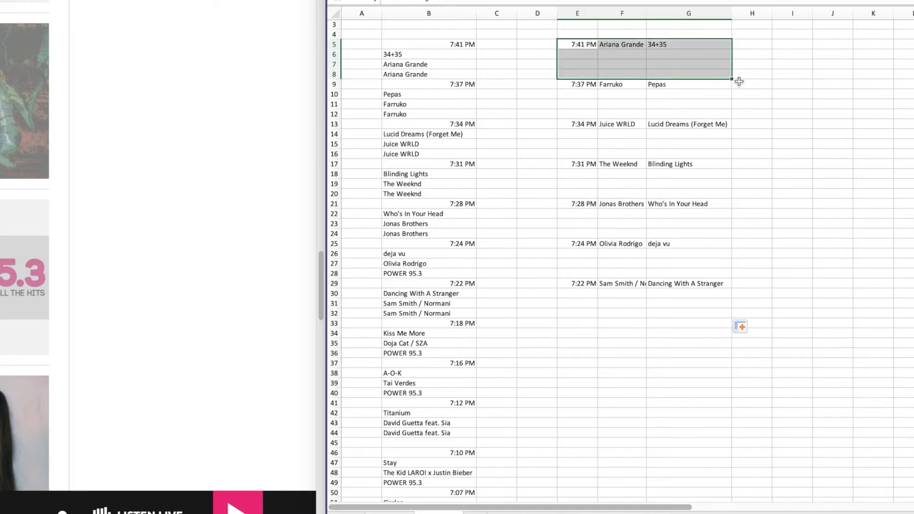
{"action": "left_click_drag", "start_coordinate": [732, 79], "coordinate": [757, 485]}
{"action": "left_click", "coordinate": [804, 433]}
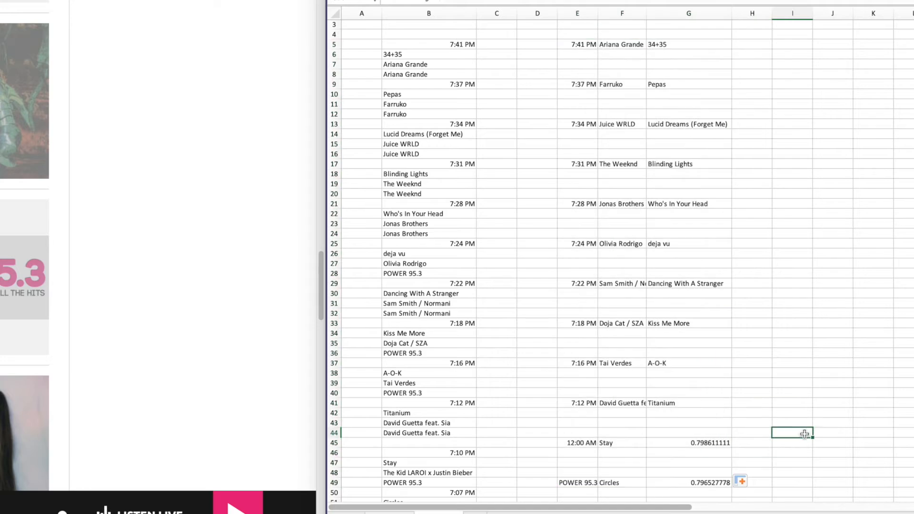
Delete the blank row 45 and extend the formula pattern in columns E to G through the last song in row 56
{"action": "scroll", "coordinate": [784, 281], "scroll_direction": "down", "scroll_amount": 4}
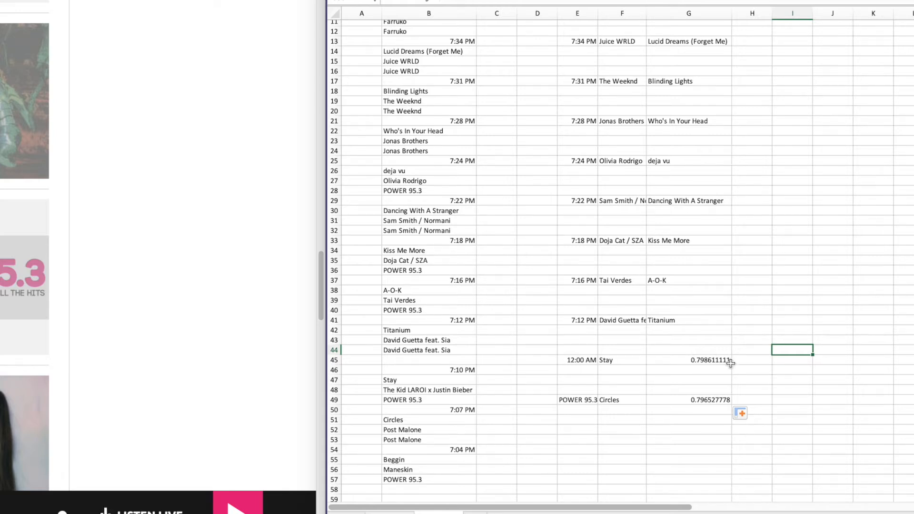
{"action": "scroll", "coordinate": [516, 137], "scroll_direction": "up", "scroll_amount": 5}
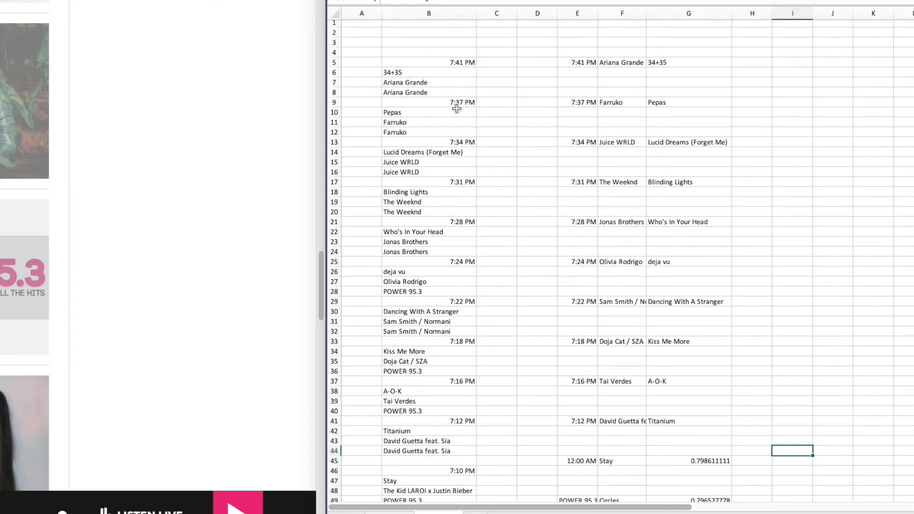
{"action": "scroll", "coordinate": [477, 242], "scroll_direction": "down", "scroll_amount": 1}
{"action": "scroll", "coordinate": [477, 242], "scroll_direction": "down", "scroll_amount": 8}
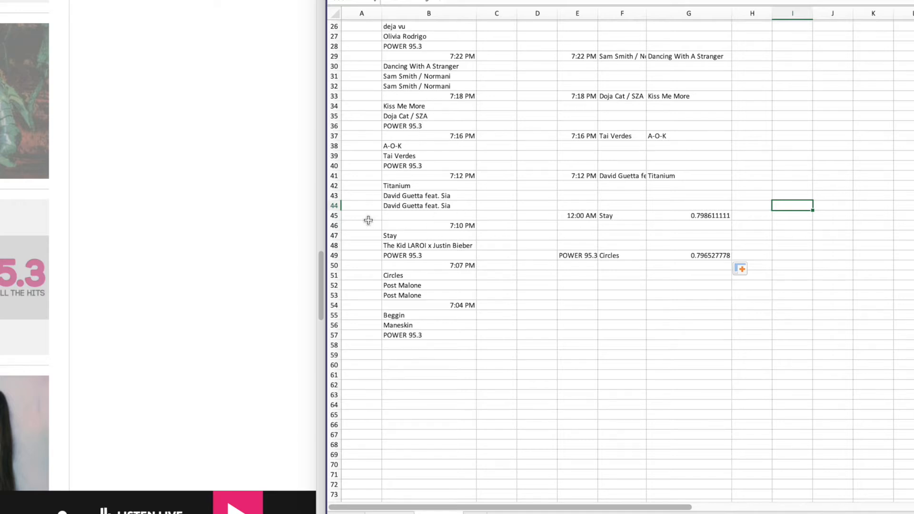
{"action": "left_click", "coordinate": [336, 215]}
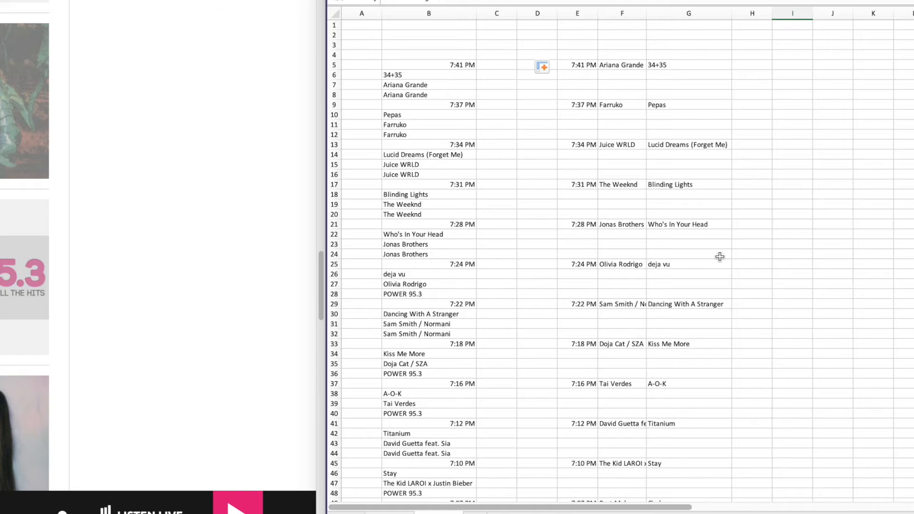
{"action": "scroll", "coordinate": [721, 256], "scroll_direction": "down", "scroll_amount": 2}
{"action": "scroll", "coordinate": [722, 256], "scroll_direction": "down", "scroll_amount": 15}
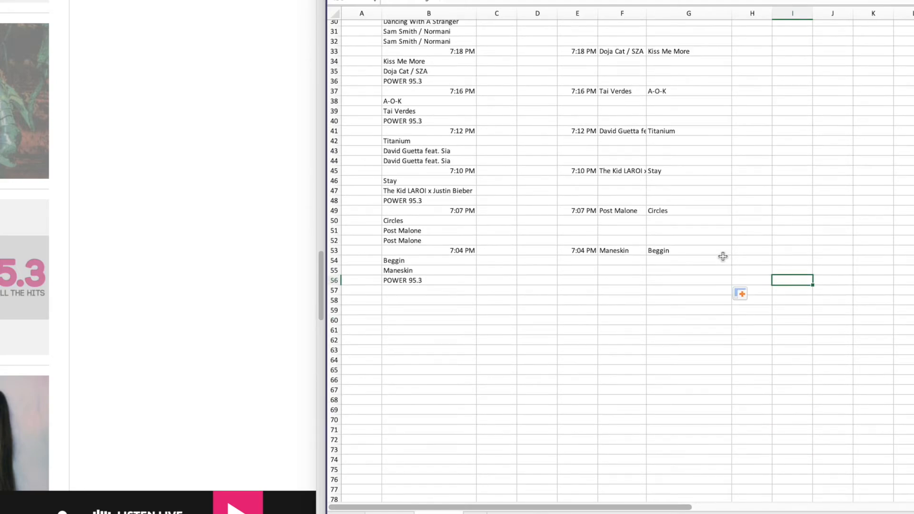
{"action": "scroll", "coordinate": [722, 257], "scroll_direction": "up", "scroll_amount": 15}
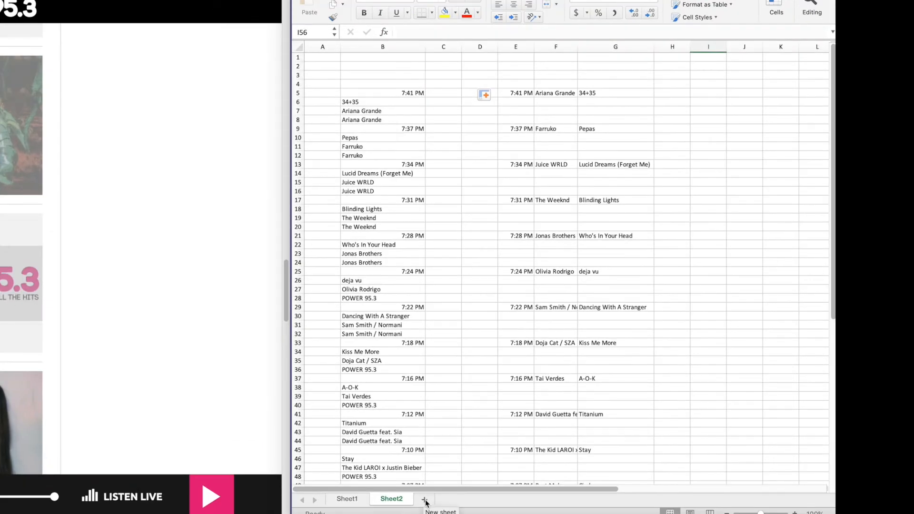
Add a new worksheet, Sheet3, and copy columns E through G of Sheet2
{"action": "left_click", "coordinate": [424, 500]}
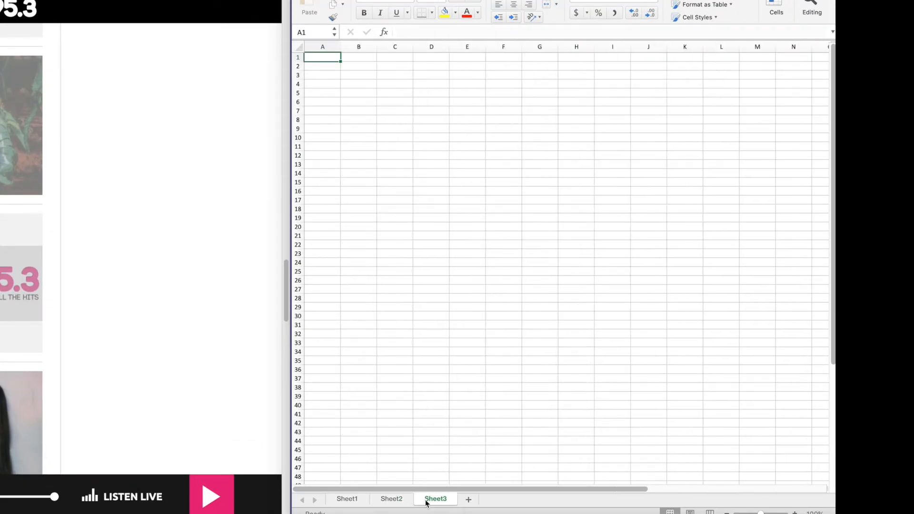
{"action": "left_click", "coordinate": [400, 500]}
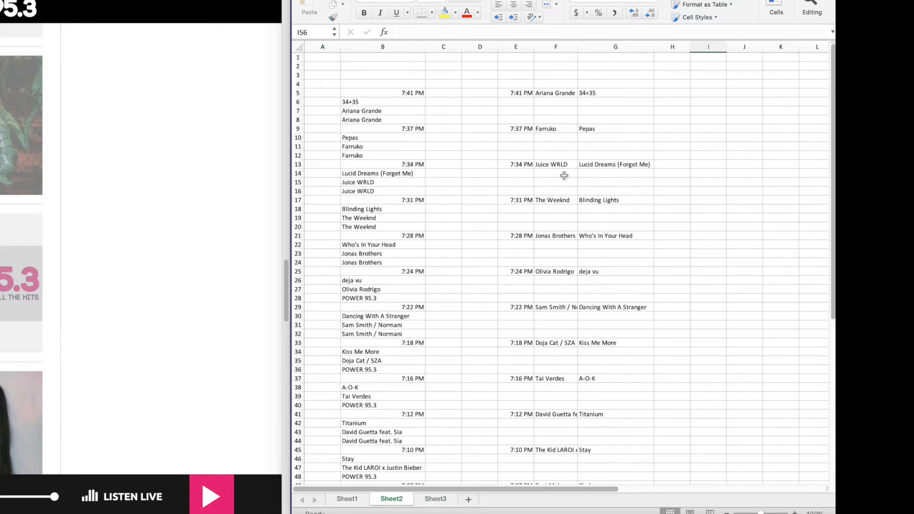
{"action": "left_click", "coordinate": [521, 45]}
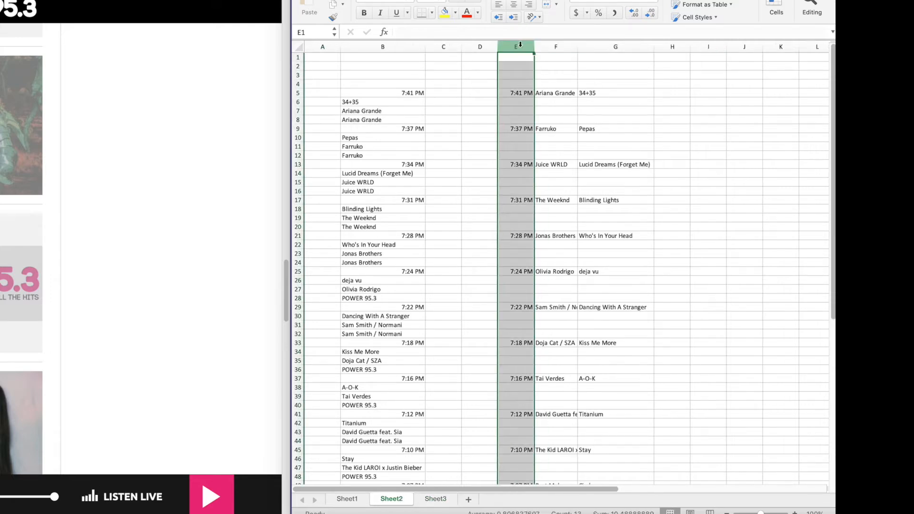
{"action": "left_click", "coordinate": [510, 45]}
{"action": "left_click", "coordinate": [608, 46], "text": "shift"}
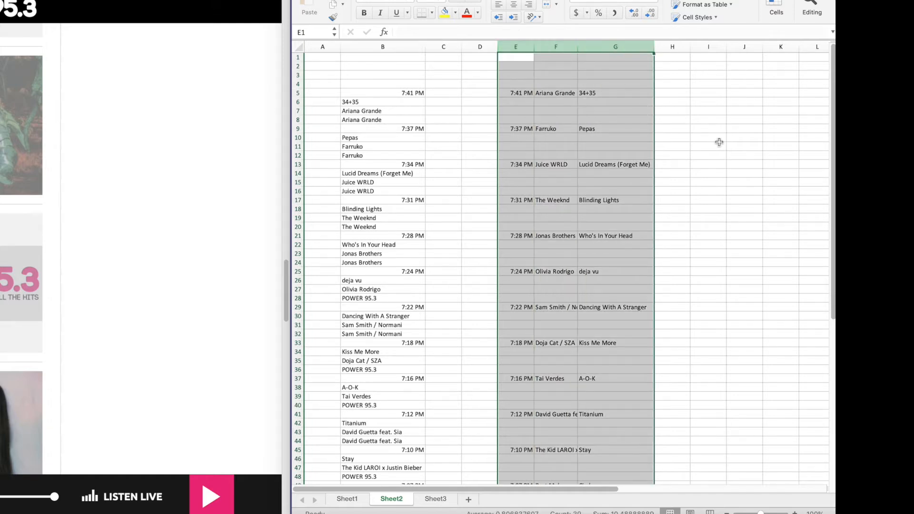
{"action": "key", "text": "cmd+c"}
Paste the copied Sheet2 columns into Sheet3 as values only, starting at column B
{"action": "scroll", "coordinate": [571, 333], "scroll_direction": "down", "scroll_amount": 8}
{"action": "left_click", "coordinate": [436, 498]}
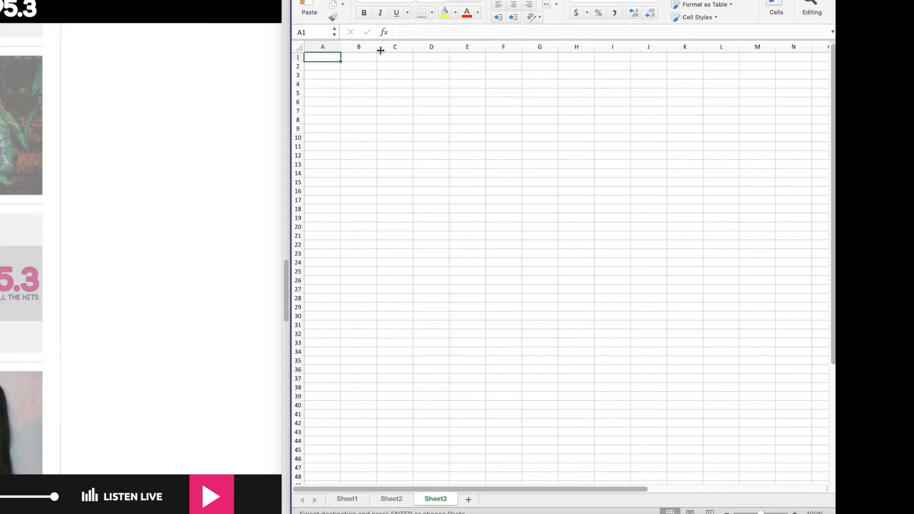
{"action": "left_click", "coordinate": [362, 46]}
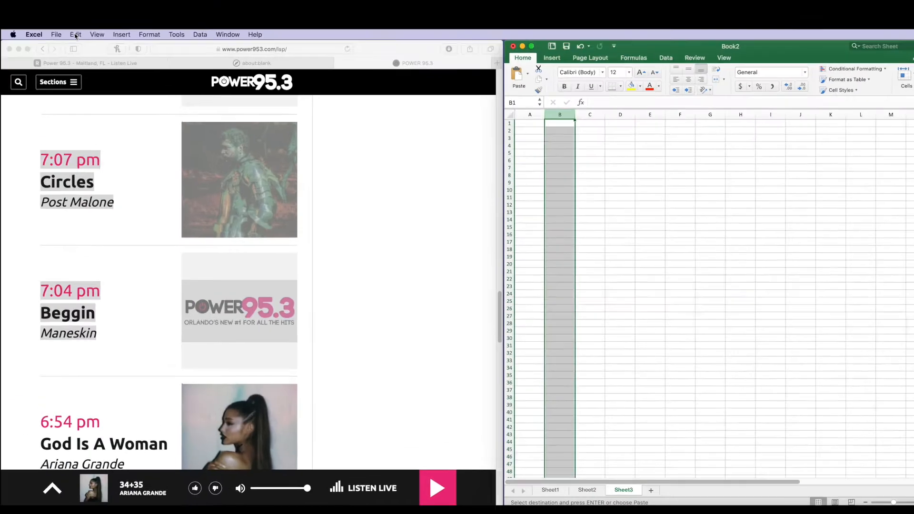
{"action": "left_click", "coordinate": [76, 34]}
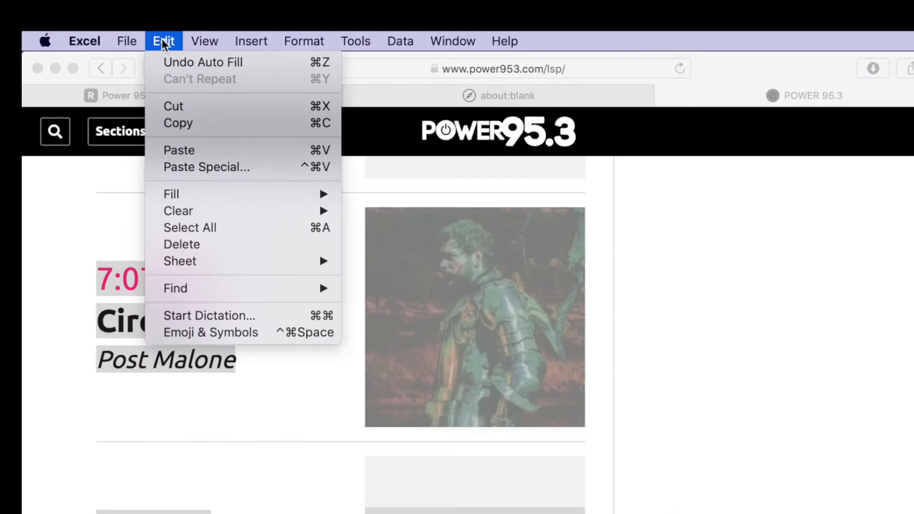
{"action": "left_click", "coordinate": [232, 169]}
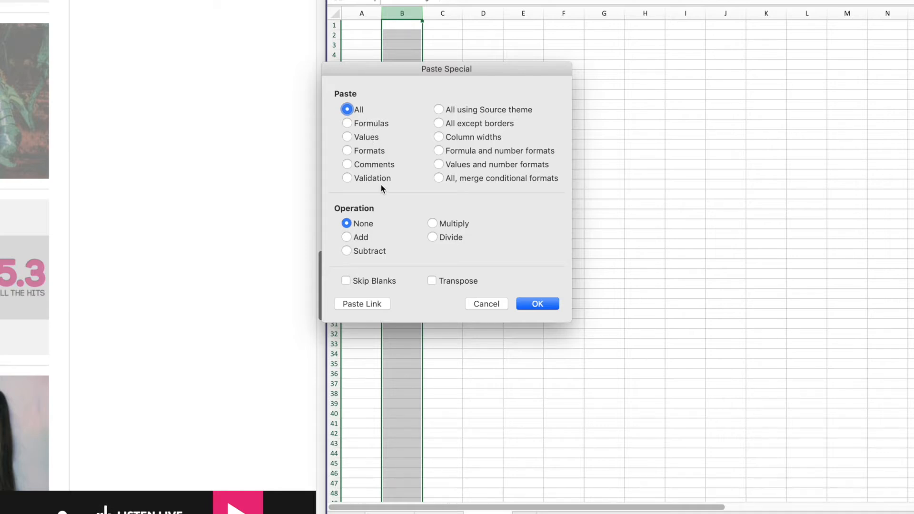
{"action": "left_click", "coordinate": [347, 136]}
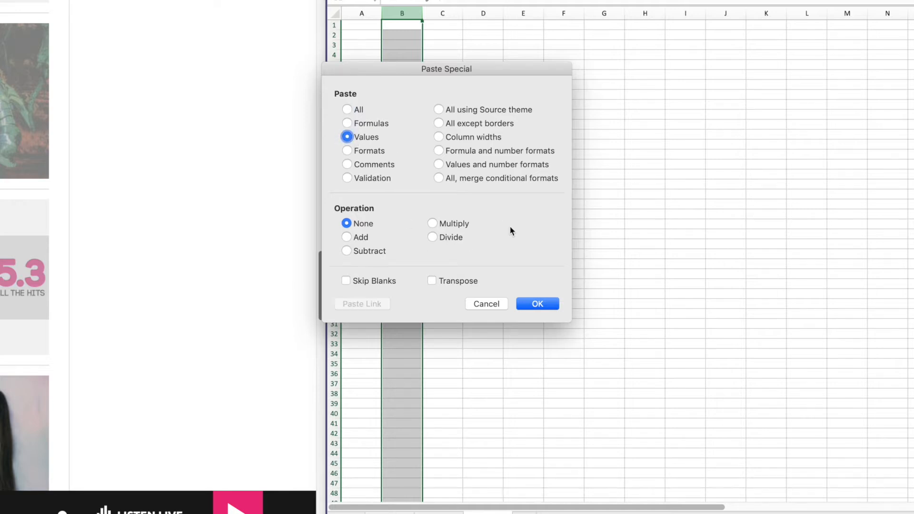
{"action": "left_click_drag", "start_coordinate": [484, 71], "coordinate": [720, 136]}
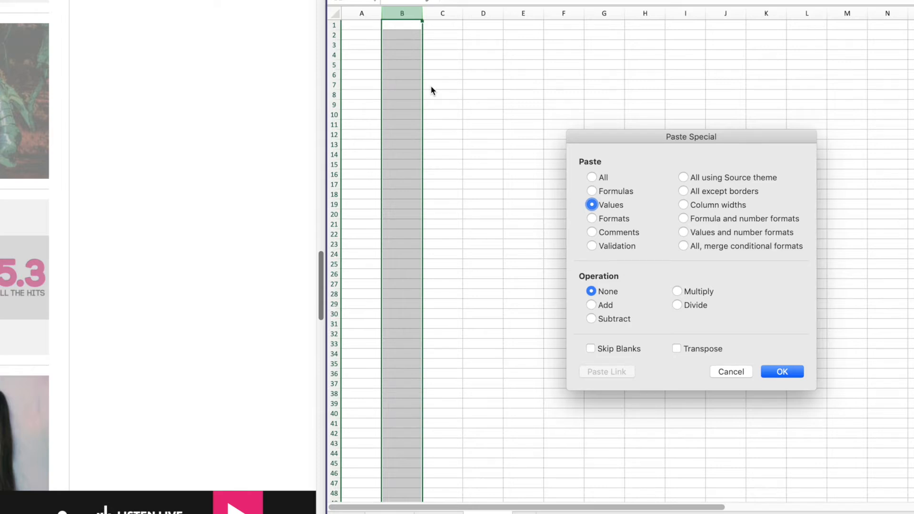
{"action": "left_click", "coordinate": [782, 372]}
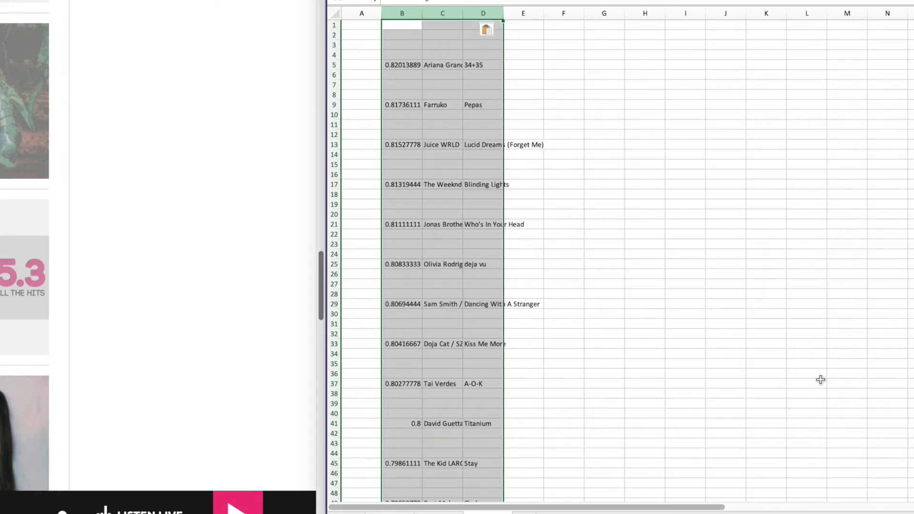
Widen columns B and D on Sheet3 to fit their times and song titles
{"action": "left_click", "coordinate": [718, 262]}
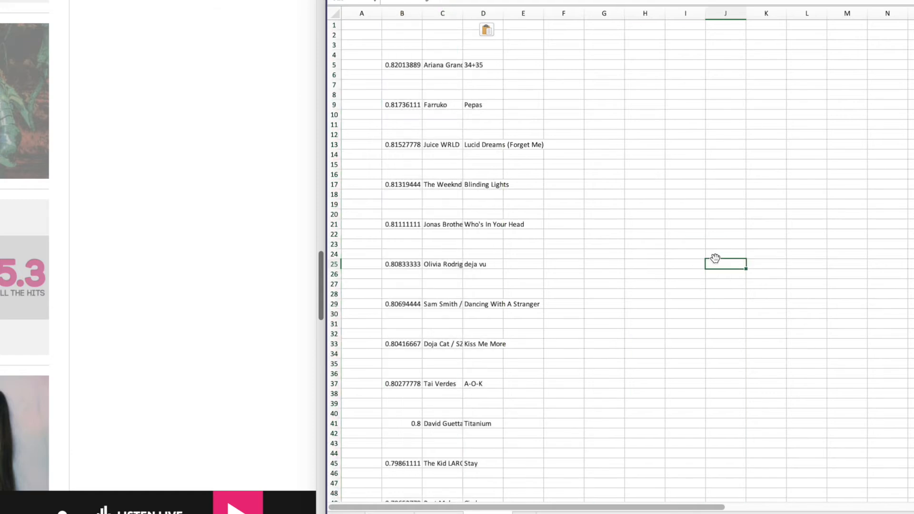
{"action": "double_click", "coordinate": [421, 11]}
{"action": "left_click_drag", "start_coordinate": [468, 12], "coordinate": [509, 13]}
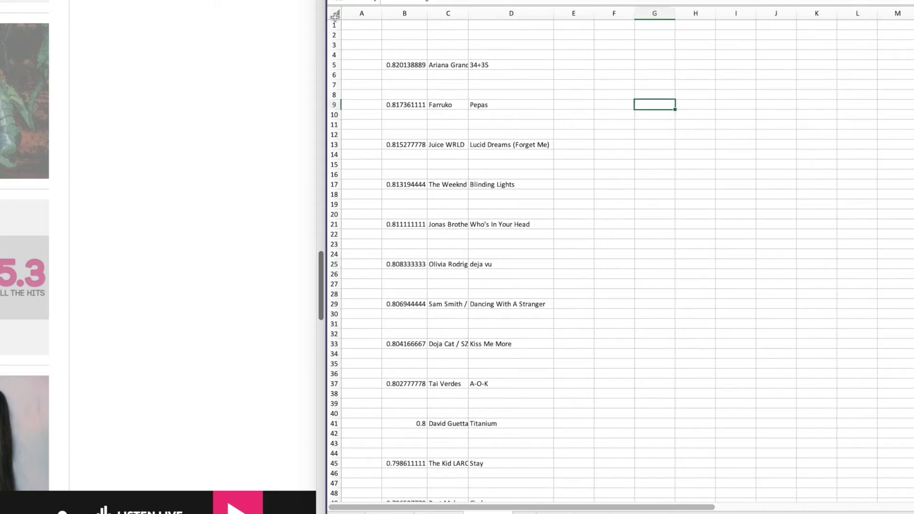
Sort rows 5 through 53 by the values in Column C, in A to Z order, with no header row
{"action": "left_click", "coordinate": [334, 65]}
{"action": "scroll", "coordinate": [603, 143], "scroll_direction": "down", "scroll_amount": 5}
{"action": "scroll", "coordinate": [603, 142], "scroll_direction": "down", "scroll_amount": 3}
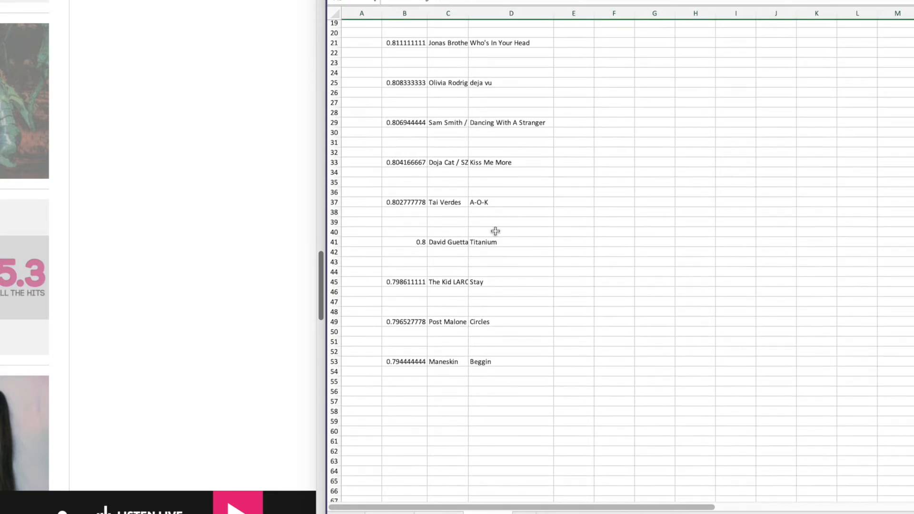
{"action": "left_click", "coordinate": [406, 362], "text": "shift"}
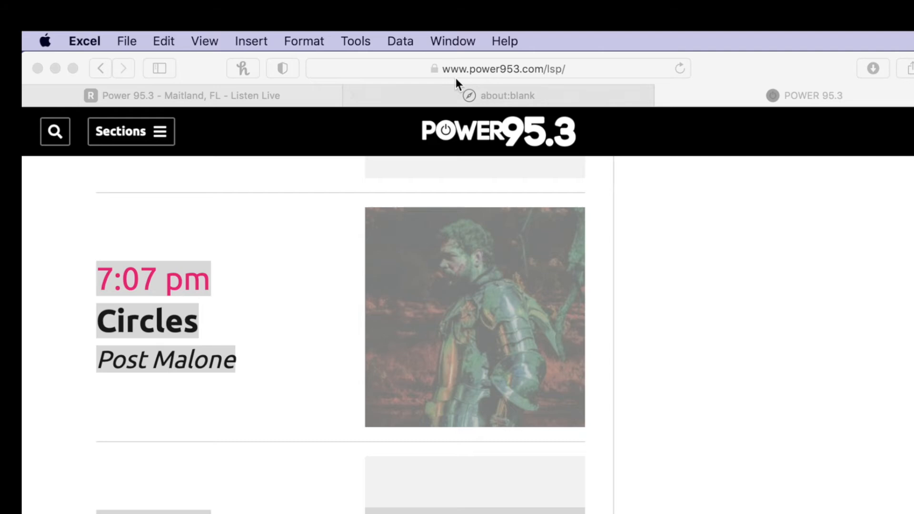
{"action": "left_click", "coordinate": [398, 41]}
{"action": "left_click", "coordinate": [416, 64]}
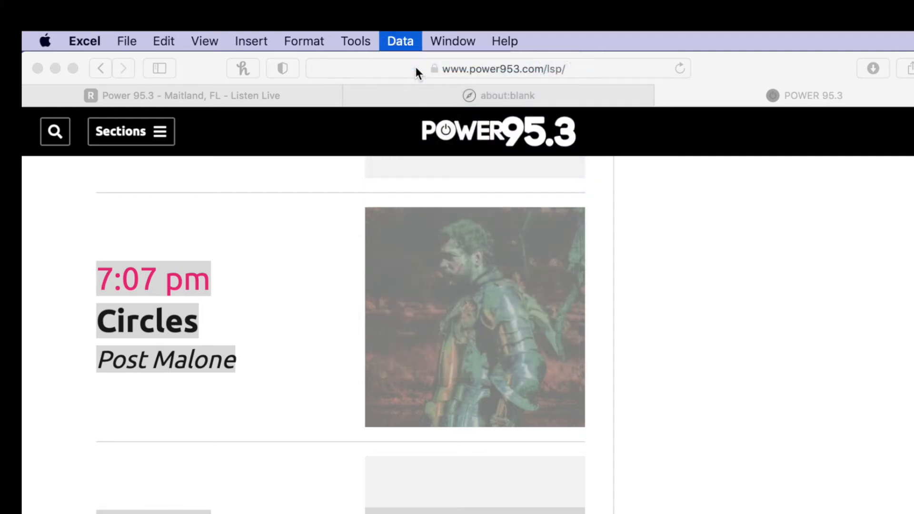
{"action": "left_click", "coordinate": [488, 513]}
{"action": "left_click", "coordinate": [493, 513]}
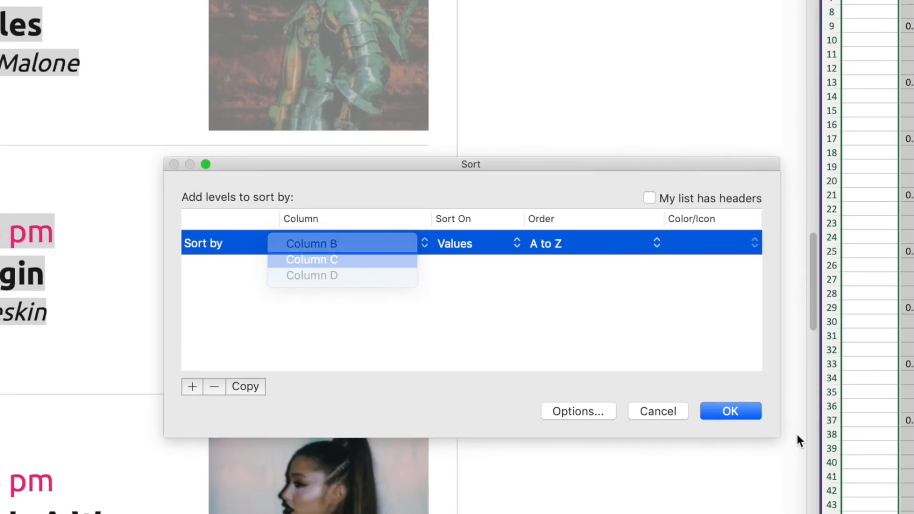
{"action": "left_click", "coordinate": [730, 411]}
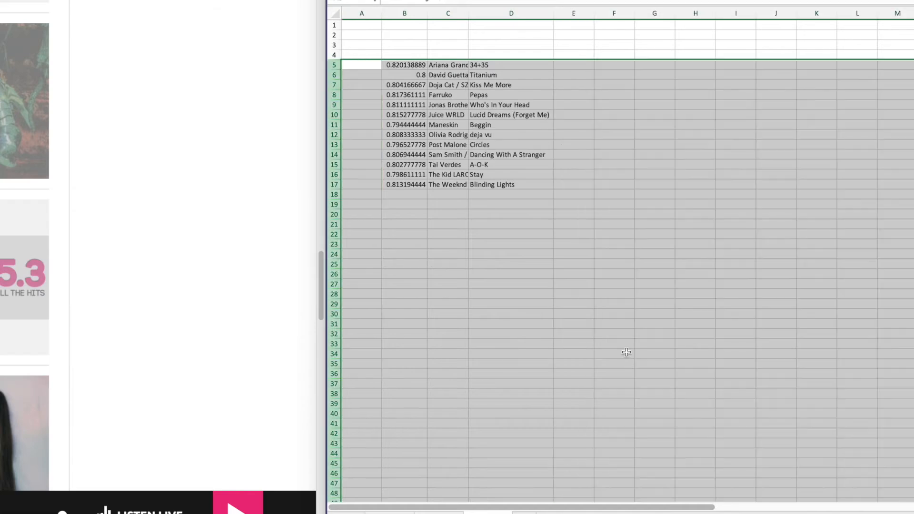
{"action": "left_click", "coordinate": [613, 353]}
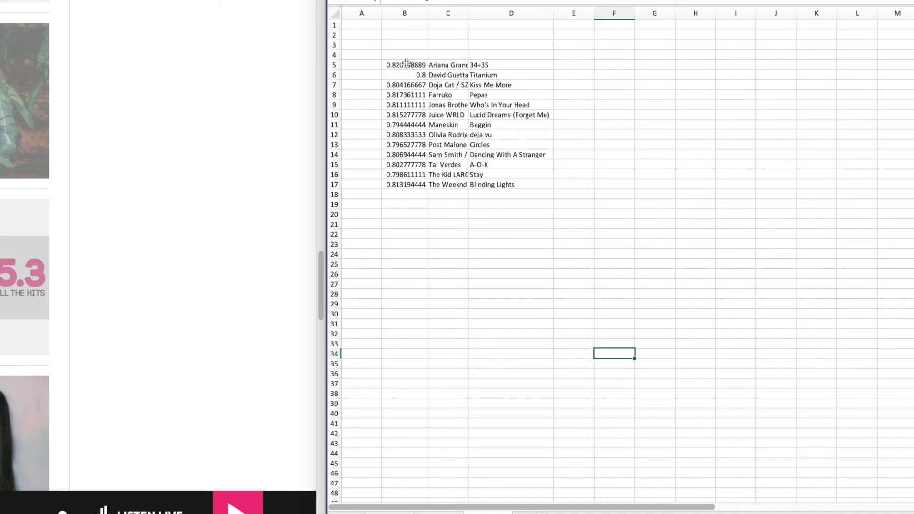
Format column B as Time using the *1:30:55 PM type
{"action": "left_click", "coordinate": [406, 14]}
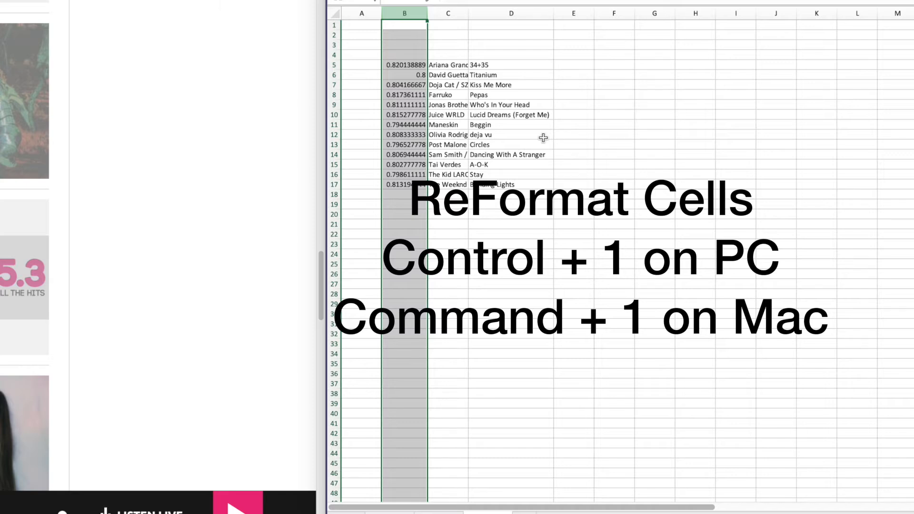
{"action": "key", "text": "super+1"}
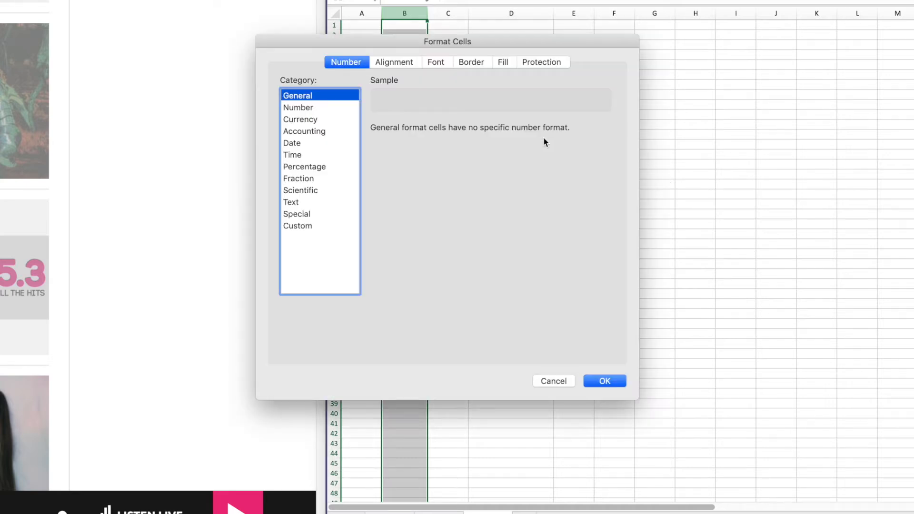
{"action": "left_click_drag", "start_coordinate": [455, 43], "coordinate": [731, 84]}
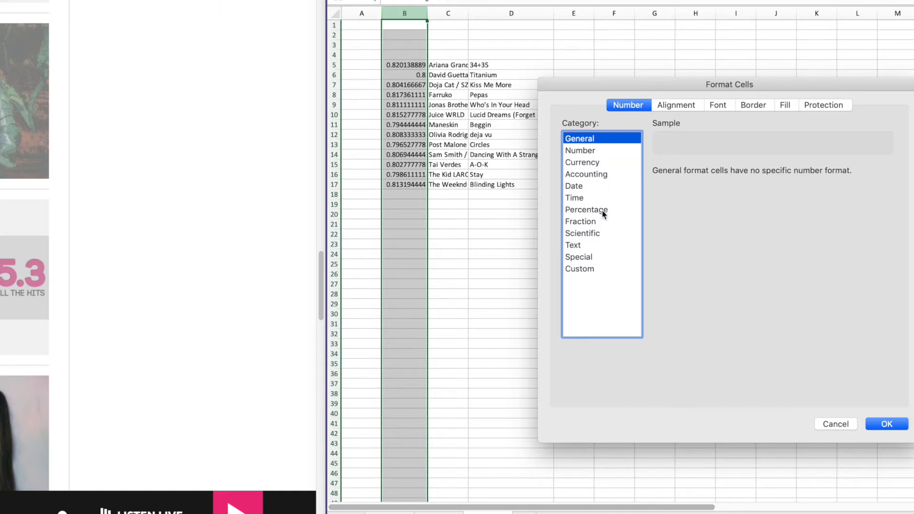
{"action": "left_click", "coordinate": [577, 197]}
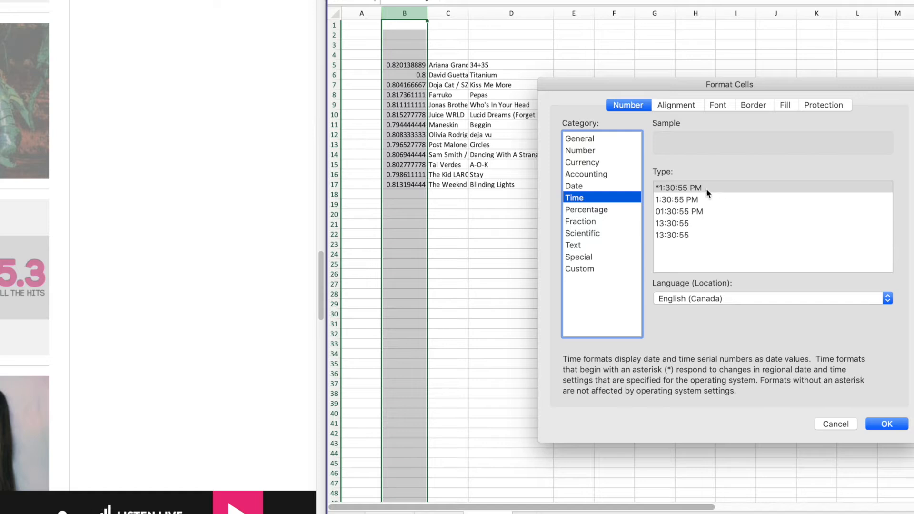
{"action": "left_click", "coordinate": [693, 189]}
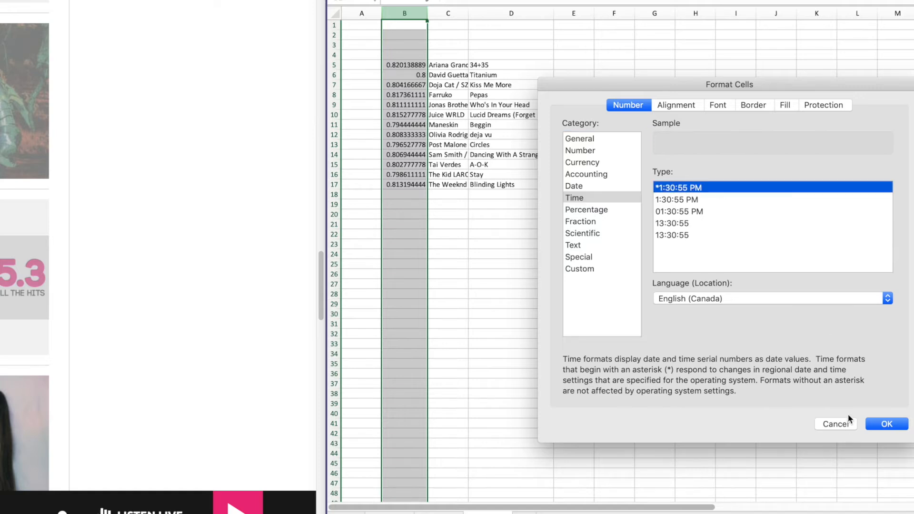
{"action": "left_click", "coordinate": [684, 222]}
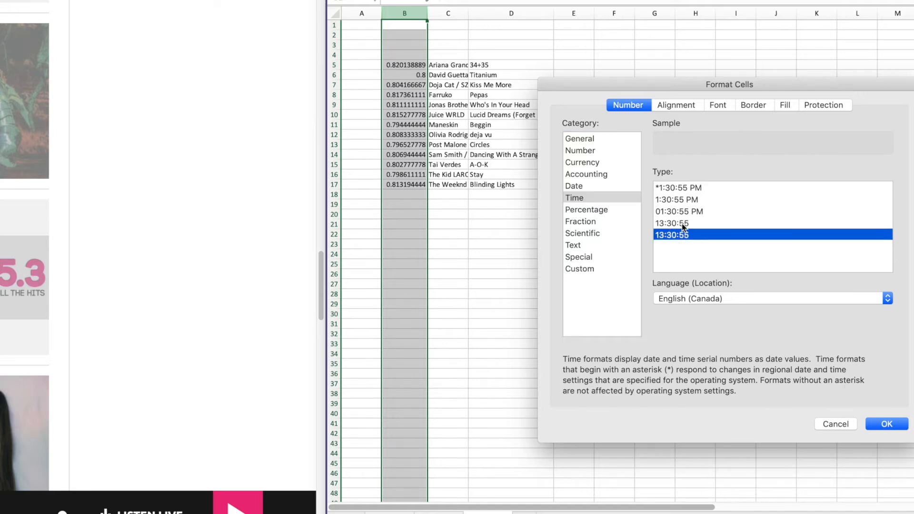
{"action": "left_click", "coordinate": [684, 212]}
{"action": "left_click", "coordinate": [681, 189]}
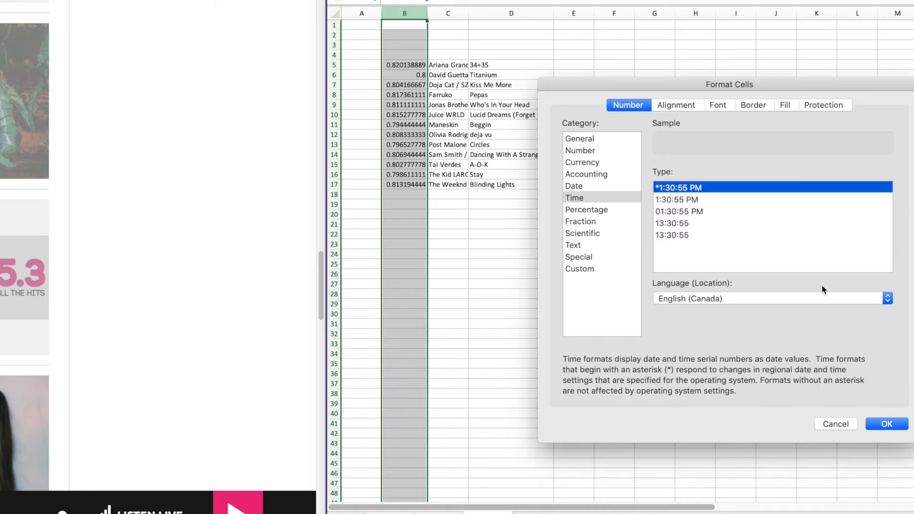
{"action": "left_click", "coordinate": [887, 423]}
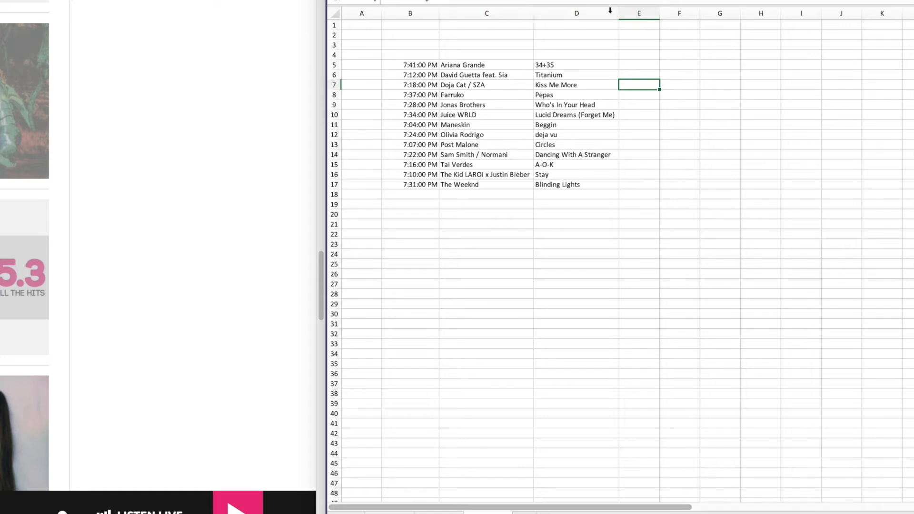
Narrow column C and autofit it to the full artist names
{"action": "left_click_drag", "start_coordinate": [534, 15], "coordinate": [481, 14]}
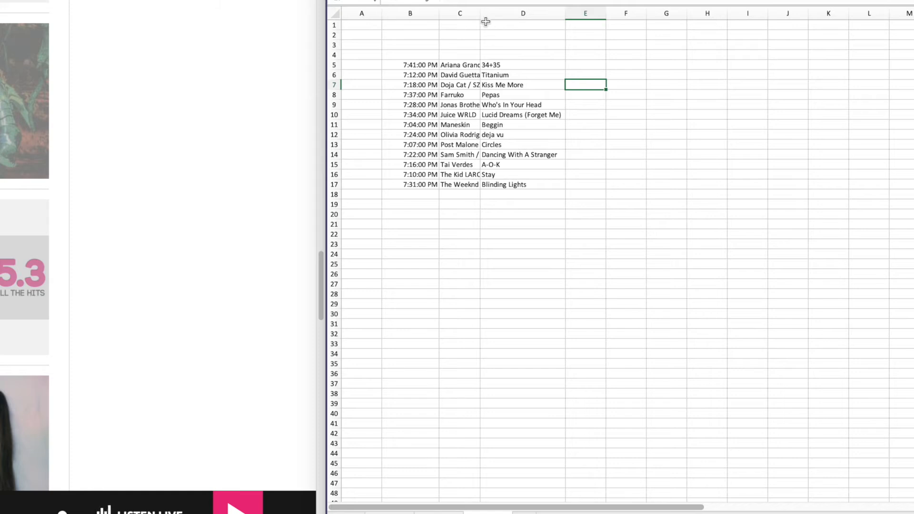
{"action": "double_click", "coordinate": [479, 11]}
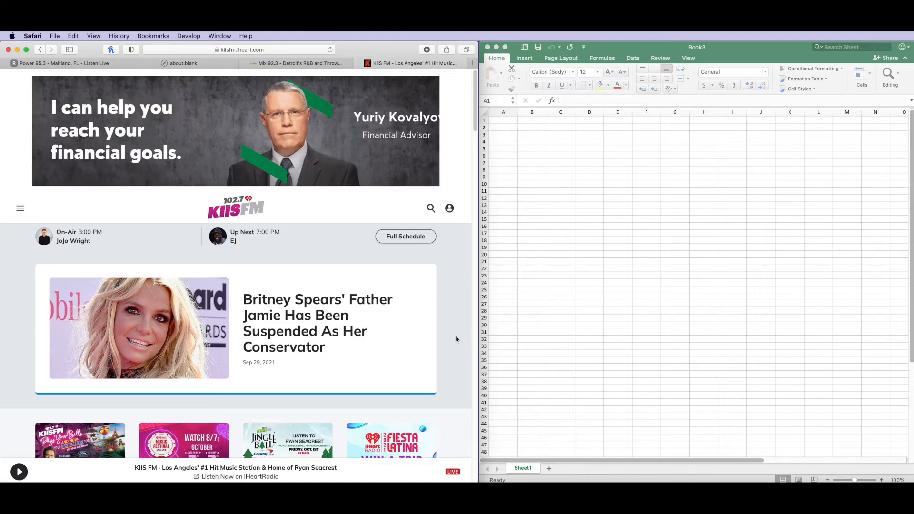
In Safari, find the Recently Played section on the KIIS FM home page and open the full recently played list
{"action": "scroll", "coordinate": [456, 339], "scroll_direction": "down", "scroll_amount": 10}
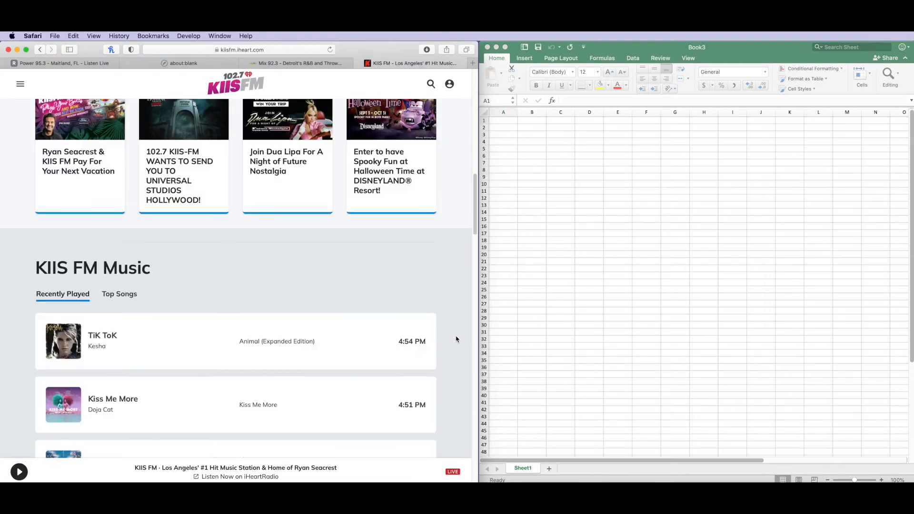
{"action": "scroll", "coordinate": [456, 339], "scroll_direction": "down", "scroll_amount": 3}
{"action": "scroll", "coordinate": [455, 339], "scroll_direction": "up", "scroll_amount": 15}
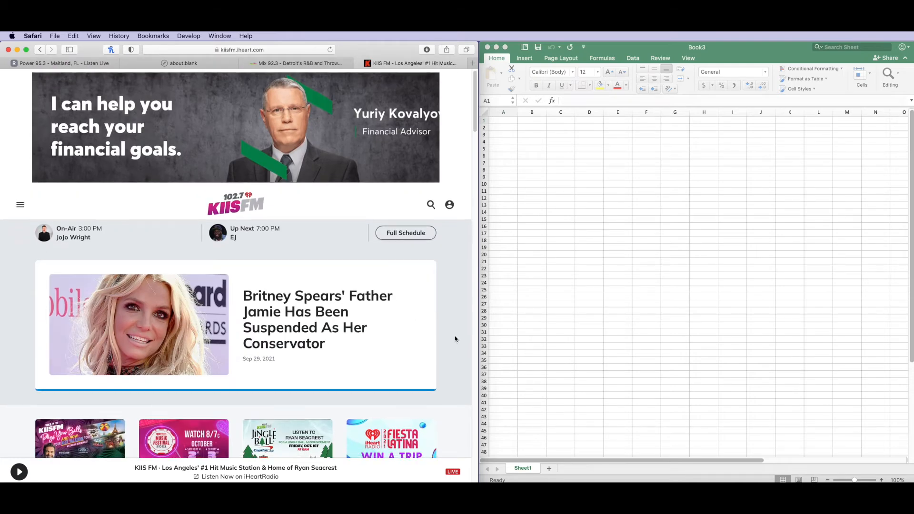
{"action": "scroll", "coordinate": [456, 339], "scroll_direction": "down", "scroll_amount": 3}
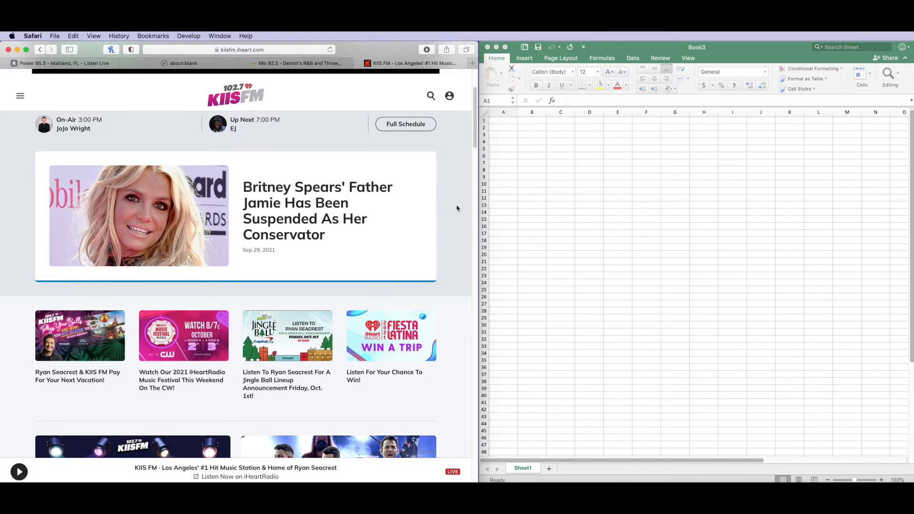
{"action": "scroll", "coordinate": [456, 208], "scroll_direction": "down", "scroll_amount": 5}
{"action": "scroll", "coordinate": [456, 208], "scroll_direction": "down", "scroll_amount": 3}
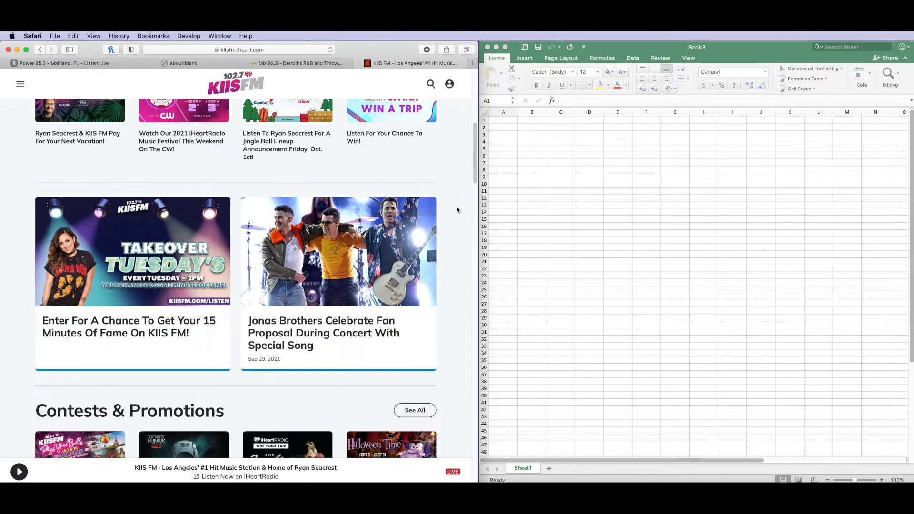
{"action": "scroll", "coordinate": [459, 208], "scroll_direction": "down", "scroll_amount": 15}
{"action": "scroll", "coordinate": [460, 209], "scroll_direction": "down", "scroll_amount": 1}
{"action": "scroll", "coordinate": [460, 209], "scroll_direction": "up", "scroll_amount": 1}
{"action": "scroll", "coordinate": [460, 209], "scroll_direction": "down", "scroll_amount": 4}
{"action": "scroll", "coordinate": [460, 210], "scroll_direction": "up", "scroll_amount": 4}
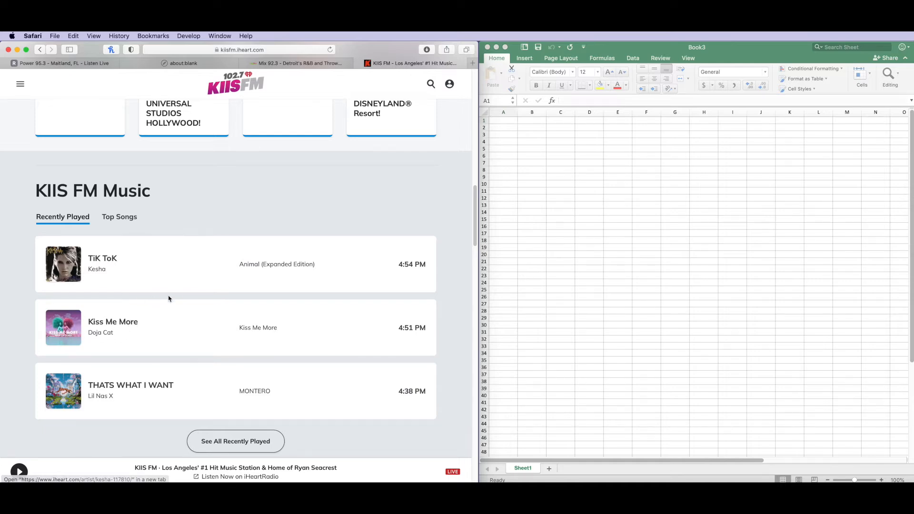
{"action": "left_click", "coordinate": [257, 441]}
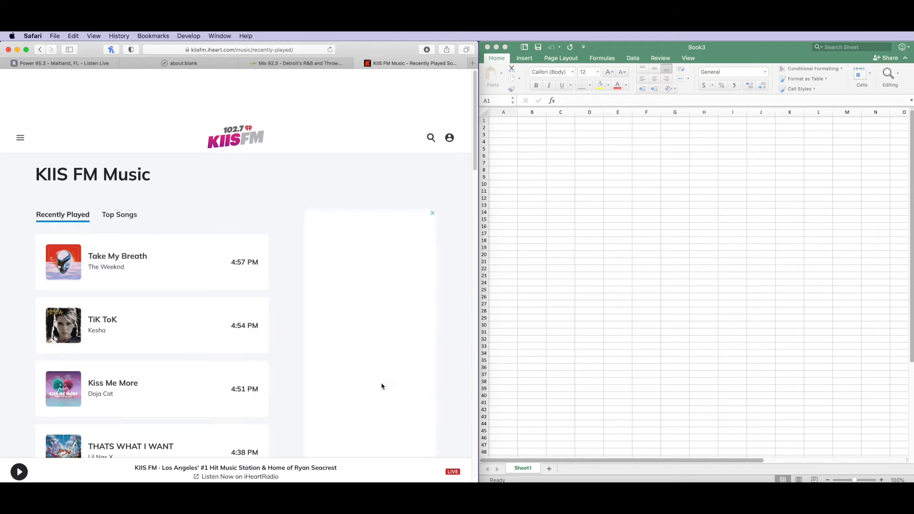
Load more songs at the end of the recently played list and return to its beginning
{"action": "scroll", "coordinate": [381, 384], "scroll_direction": "down", "scroll_amount": 12}
{"action": "scroll", "coordinate": [382, 385], "scroll_direction": "down", "scroll_amount": 10}
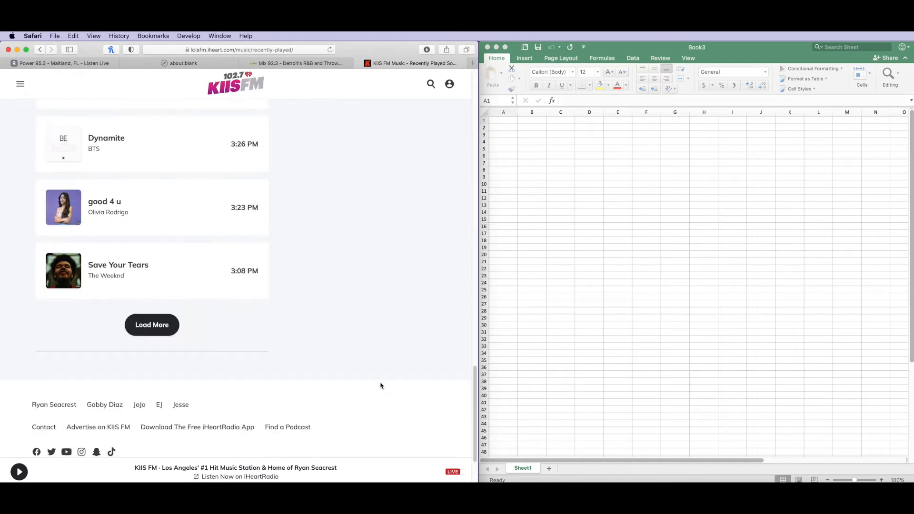
{"action": "left_click", "coordinate": [155, 326]}
{"action": "scroll", "coordinate": [311, 333], "scroll_direction": "down", "scroll_amount": 10}
{"action": "scroll", "coordinate": [337, 335], "scroll_direction": "up", "scroll_amount": 15}
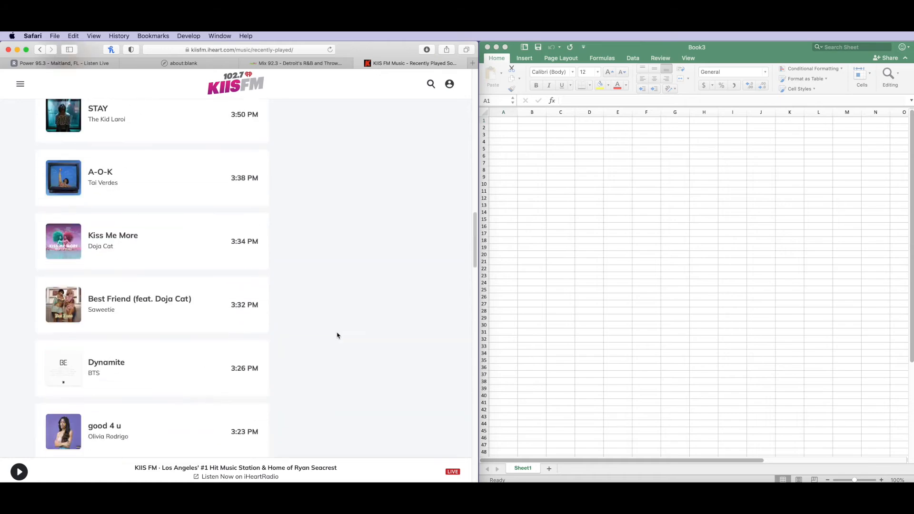
{"action": "scroll", "coordinate": [337, 335], "scroll_direction": "up", "scroll_amount": 15}
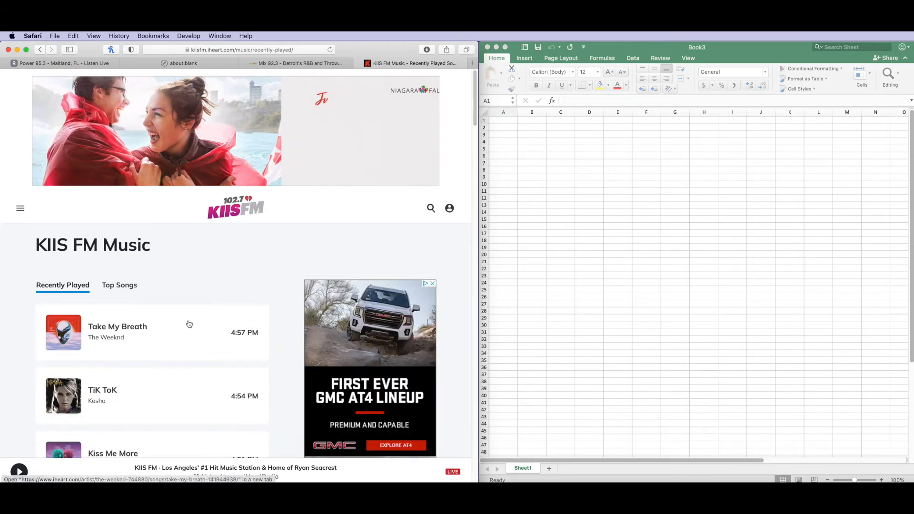
Select and copy the whole recently played list, from Take My Breath at 4:57 PM to Need To Know at 1:52 PM
{"action": "left_click_drag", "start_coordinate": [44, 312], "coordinate": [249, 438]}
{"action": "scroll", "coordinate": [284, 384], "scroll_direction": "down", "scroll_amount": 10}
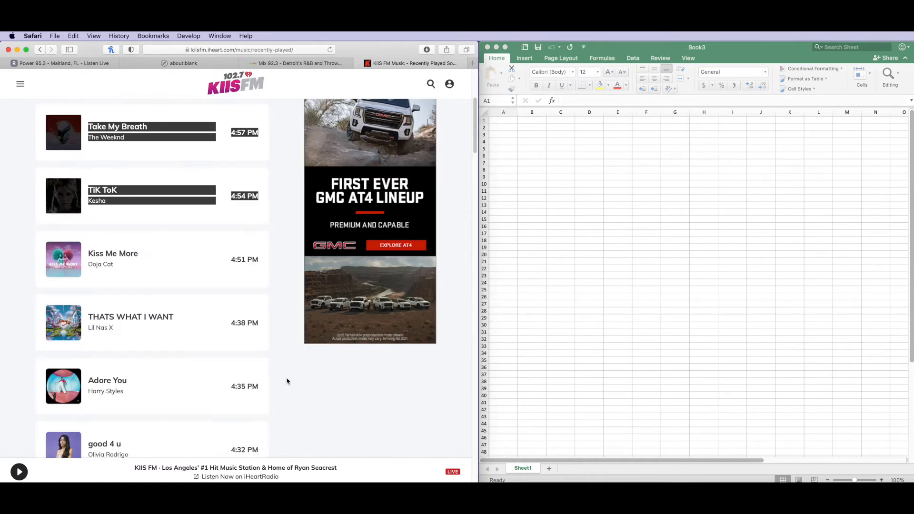
{"action": "scroll", "coordinate": [288, 374], "scroll_direction": "down", "scroll_amount": 20}
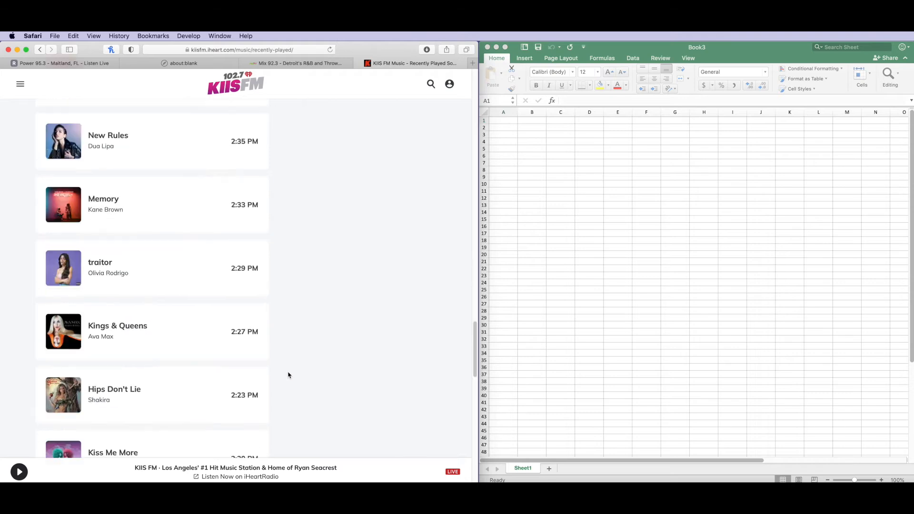
{"action": "scroll", "coordinate": [288, 374], "scroll_direction": "down", "scroll_amount": 10}
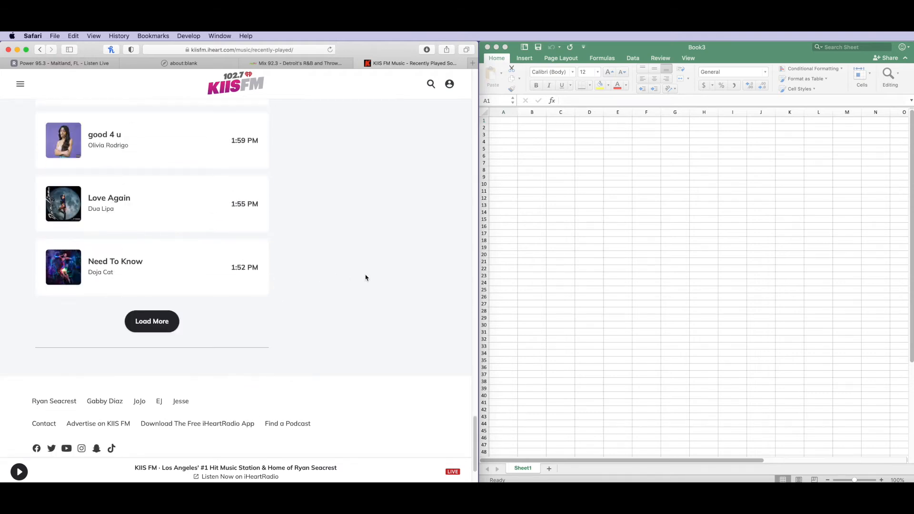
{"action": "left_click", "coordinate": [268, 271], "text": "shift"}
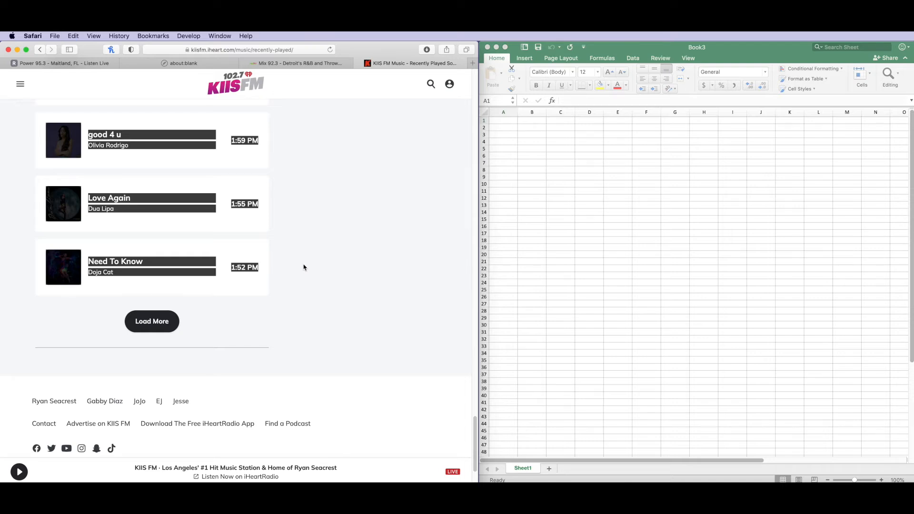
In Excel, paste the copied song list into cell B5 as Text using Paste Special
{"action": "left_click", "coordinate": [532, 149]}
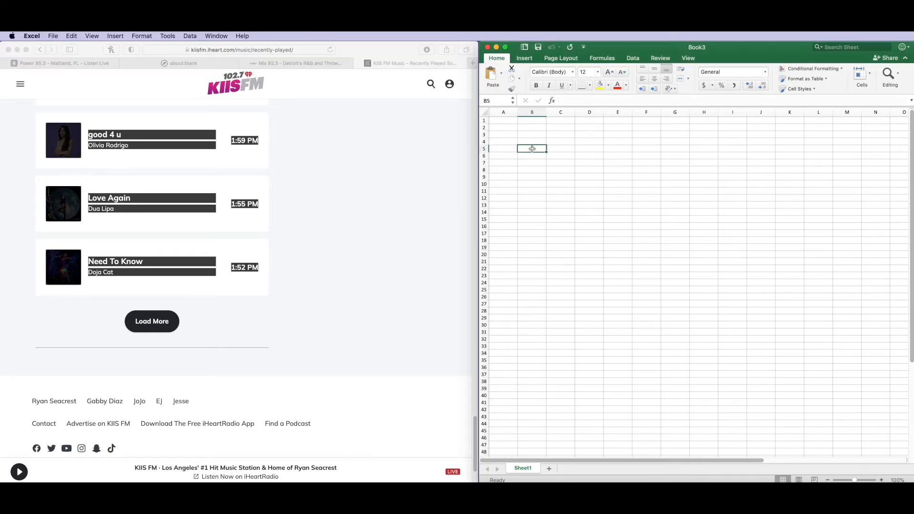
{"action": "left_click", "coordinate": [71, 36]}
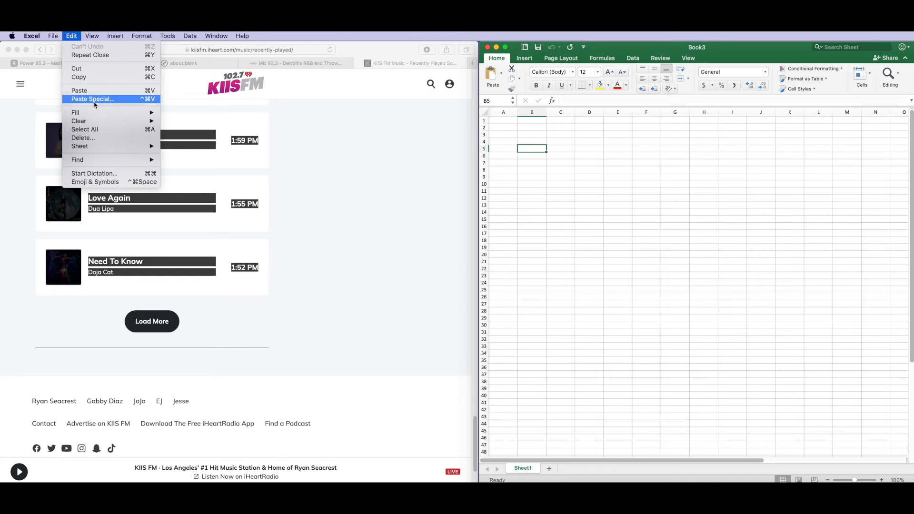
{"action": "left_click", "coordinate": [95, 99]}
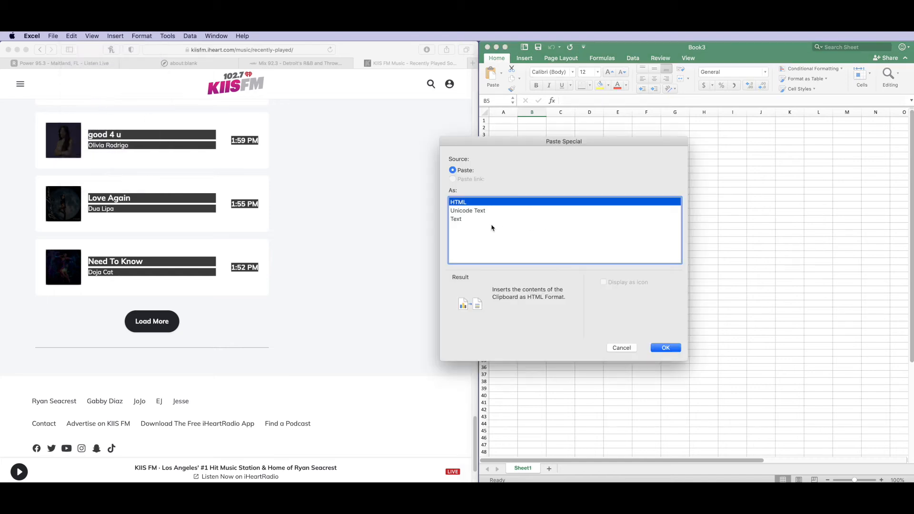
{"action": "left_click", "coordinate": [470, 220]}
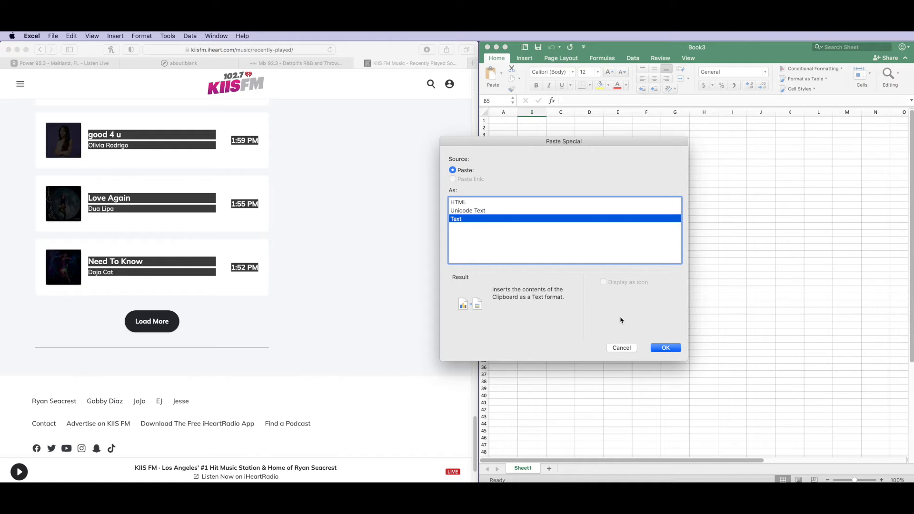
{"action": "left_click", "coordinate": [666, 348]}
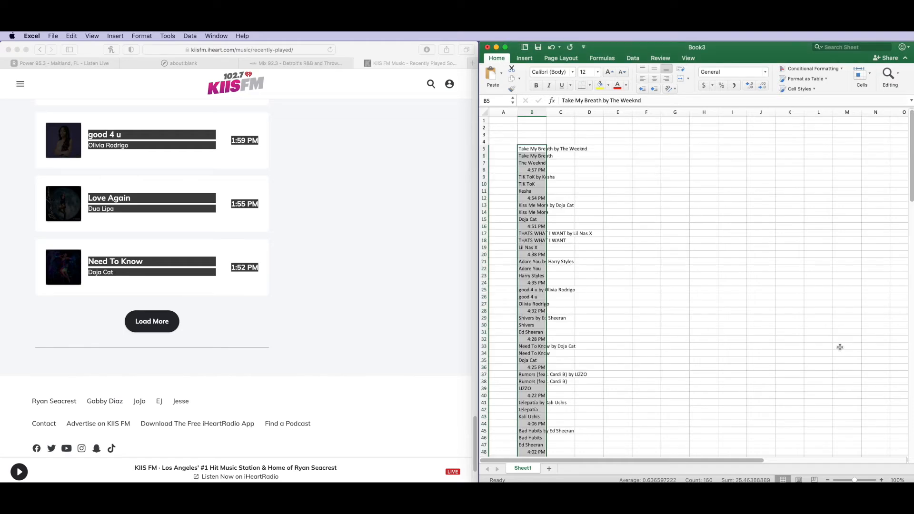
Deselect the pasted list and widen column B so the longest song lines fit inside it
{"action": "scroll", "coordinate": [701, 304], "scroll_direction": "down", "scroll_amount": 20}
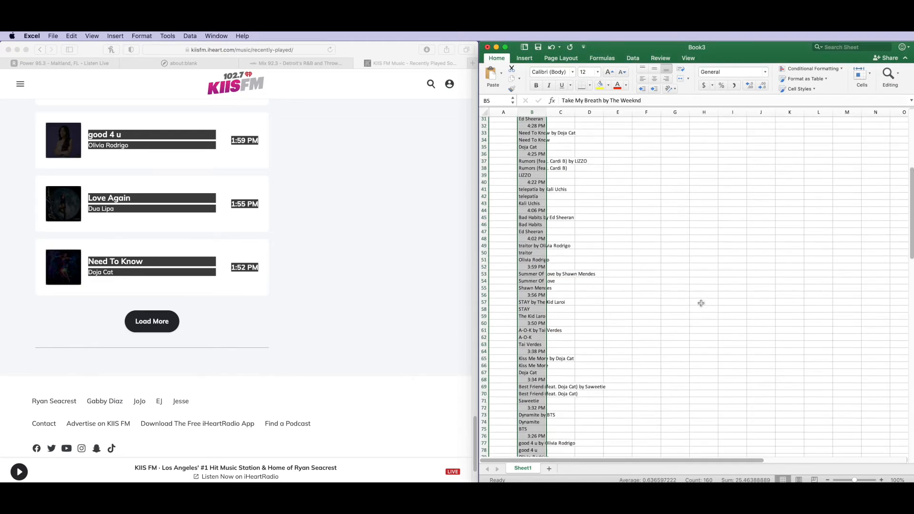
{"action": "scroll", "coordinate": [700, 303], "scroll_direction": "down", "scroll_amount": 10}
{"action": "scroll", "coordinate": [699, 304], "scroll_direction": "up", "scroll_amount": 8}
{"action": "scroll", "coordinate": [699, 305], "scroll_direction": "up", "scroll_amount": 20}
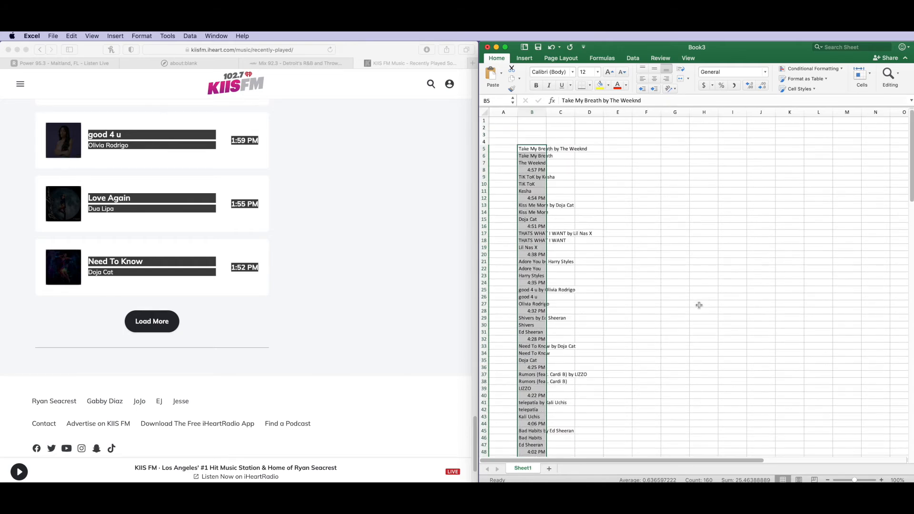
{"action": "left_click", "coordinate": [672, 282]}
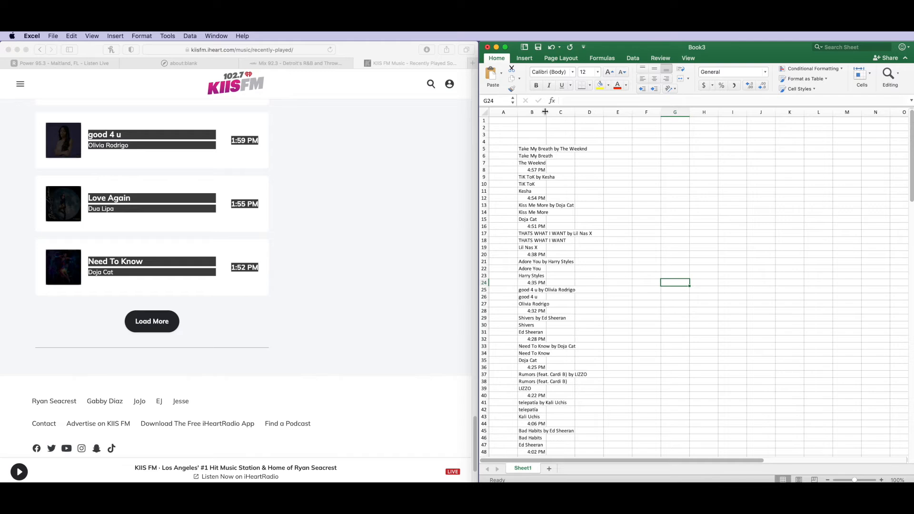
{"action": "left_click_drag", "start_coordinate": [545, 112], "coordinate": [622, 113]}
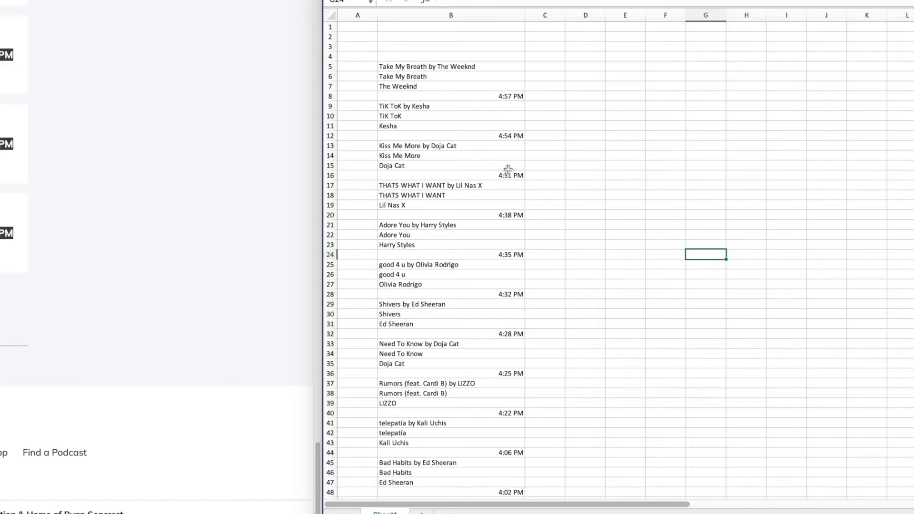
Examine the repeating line order of the pasted songs through the end of column B and compare it with the web page list in Safari
{"action": "scroll", "coordinate": [521, 177], "scroll_direction": "down", "scroll_amount": 10}
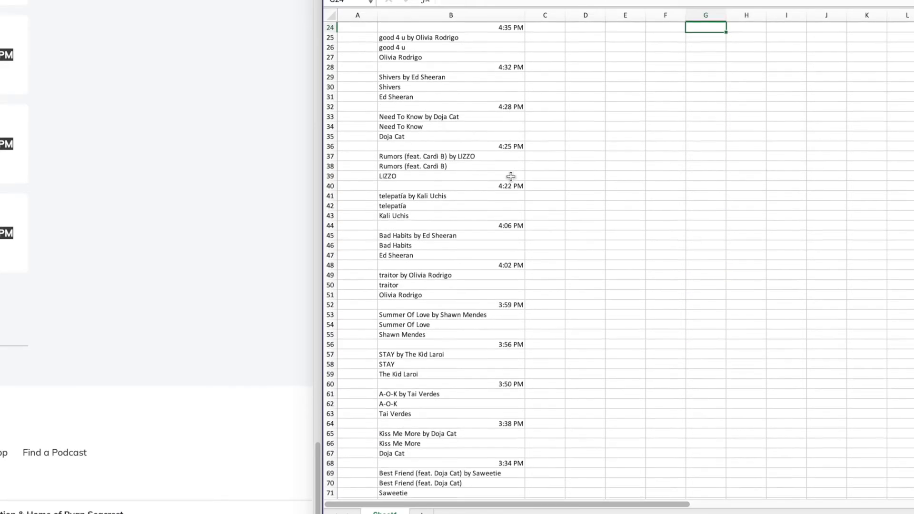
{"action": "scroll", "coordinate": [510, 177], "scroll_direction": "down", "scroll_amount": 9}
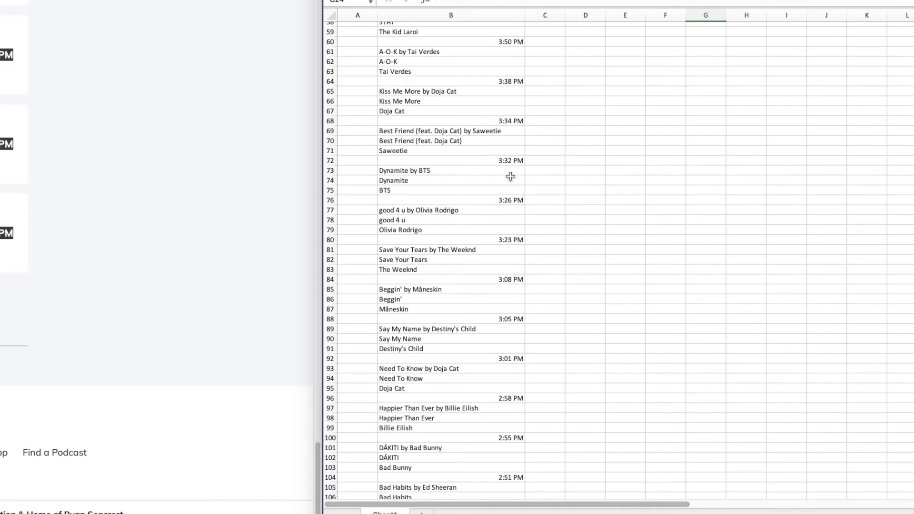
{"action": "scroll", "coordinate": [510, 177], "scroll_direction": "down", "scroll_amount": 20}
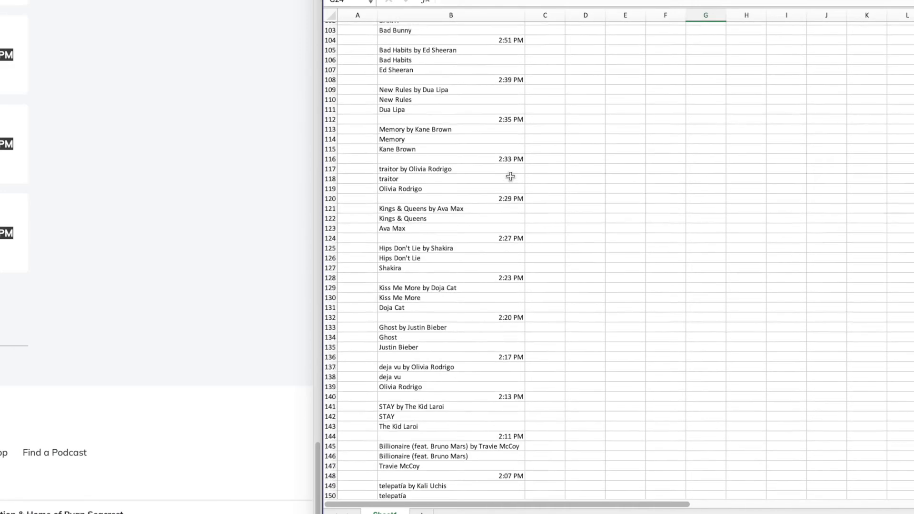
{"action": "scroll", "coordinate": [510, 177], "scroll_direction": "down", "scroll_amount": 2}
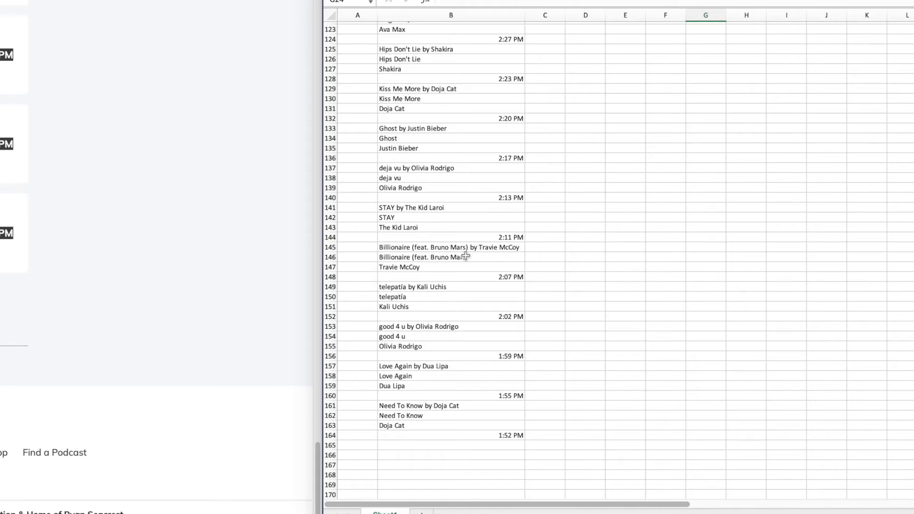
{"action": "scroll", "coordinate": [565, 220], "scroll_direction": "up", "scroll_amount": 20}
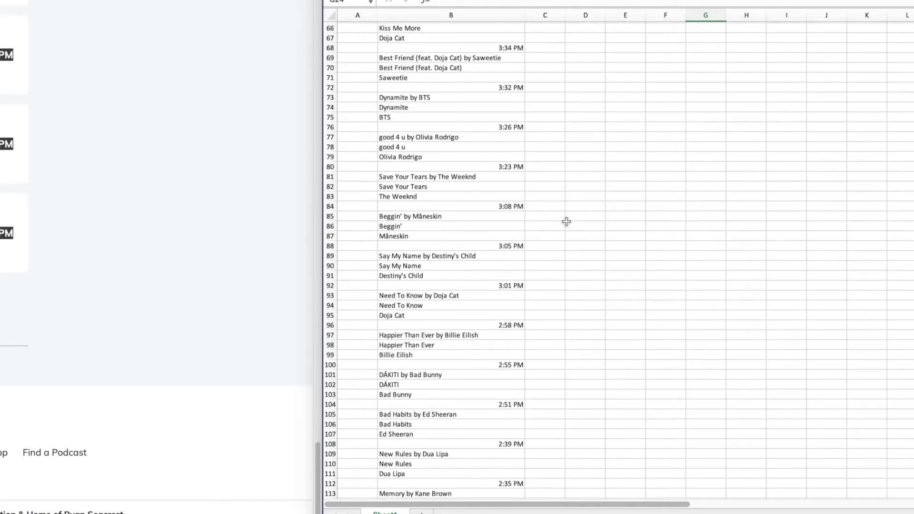
{"action": "scroll", "coordinate": [567, 221], "scroll_direction": "up", "scroll_amount": 6}
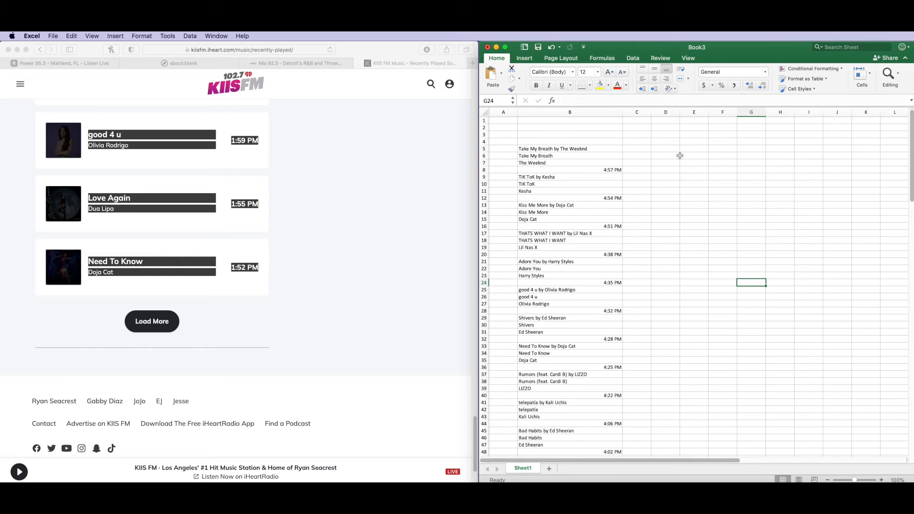
{"action": "left_click", "coordinate": [319, 211]}
{"action": "scroll", "coordinate": [328, 202], "scroll_direction": "up", "scroll_amount": 15}
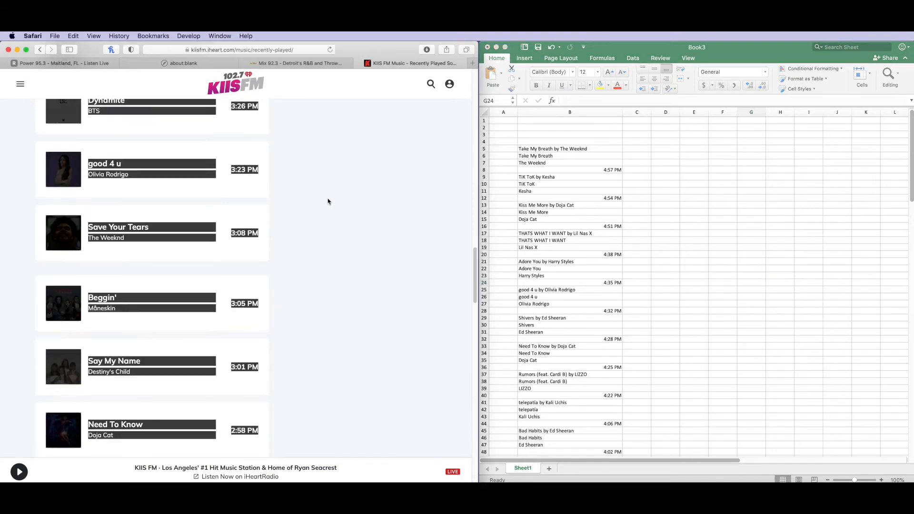
{"action": "scroll", "coordinate": [283, 304], "scroll_direction": "down", "scroll_amount": 5}
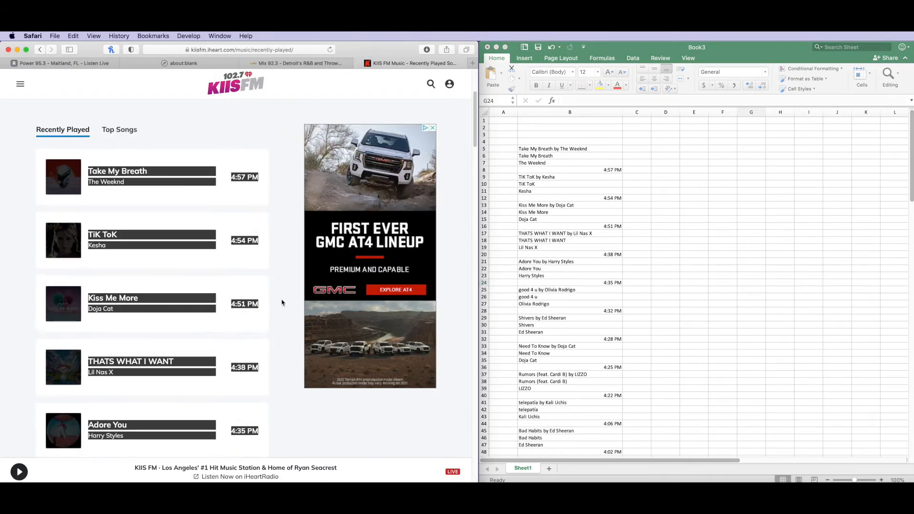
In Excel, enter the formula =B8 in cell D5 to pull in the first song's time
{"action": "left_click", "coordinate": [668, 148]}
{"action": "left_click", "coordinate": [666, 148]}
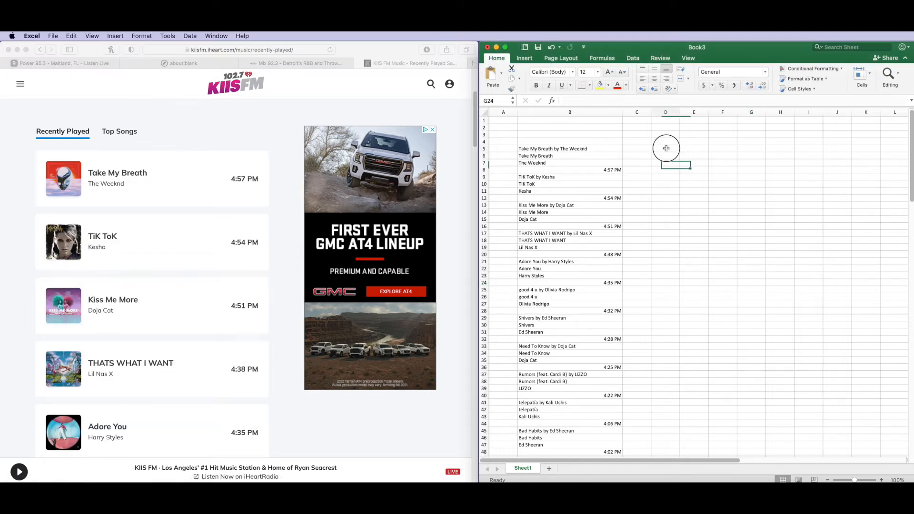
{"action": "type", "text": "="}
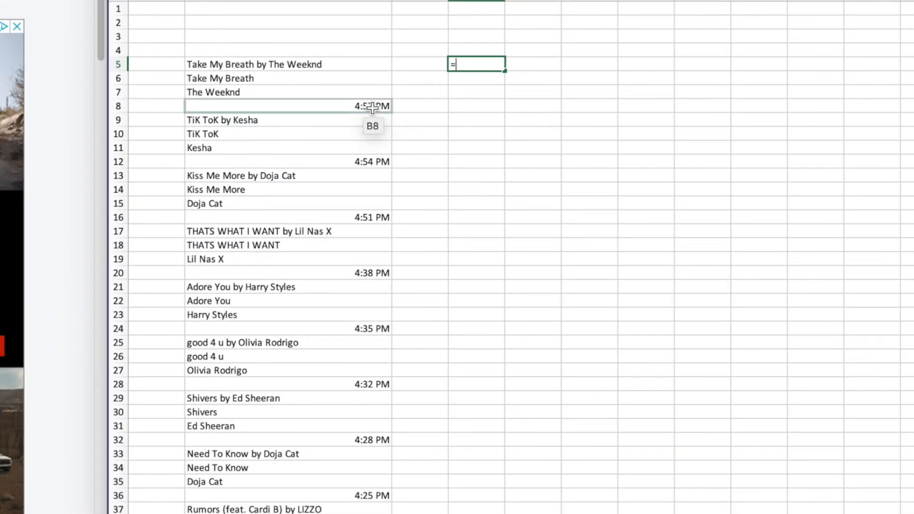
{"action": "left_click", "coordinate": [611, 170]}
{"action": "key", "text": "Return"}
Enter the formula =B7 in cell E5 to pull in the first song's artist
{"action": "left_click", "coordinate": [528, 66]}
{"action": "type", "text": "="}
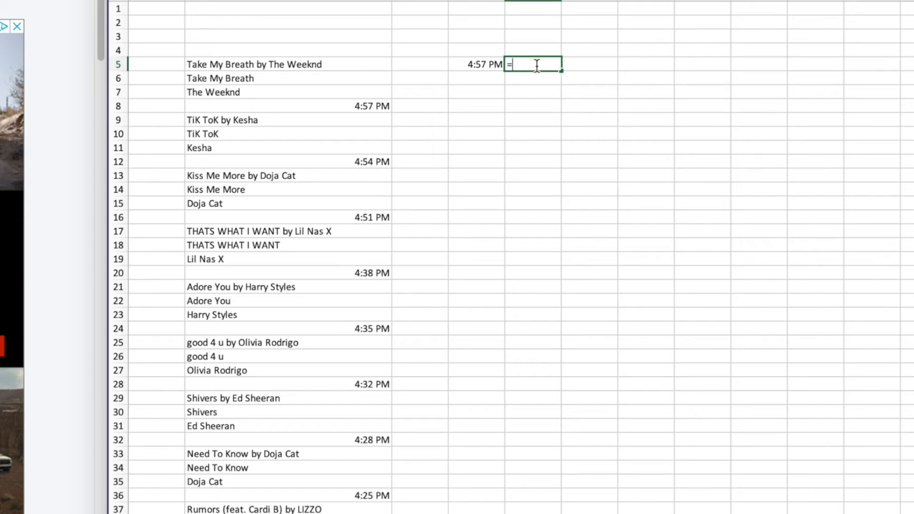
{"action": "left_click", "coordinate": [347, 93]}
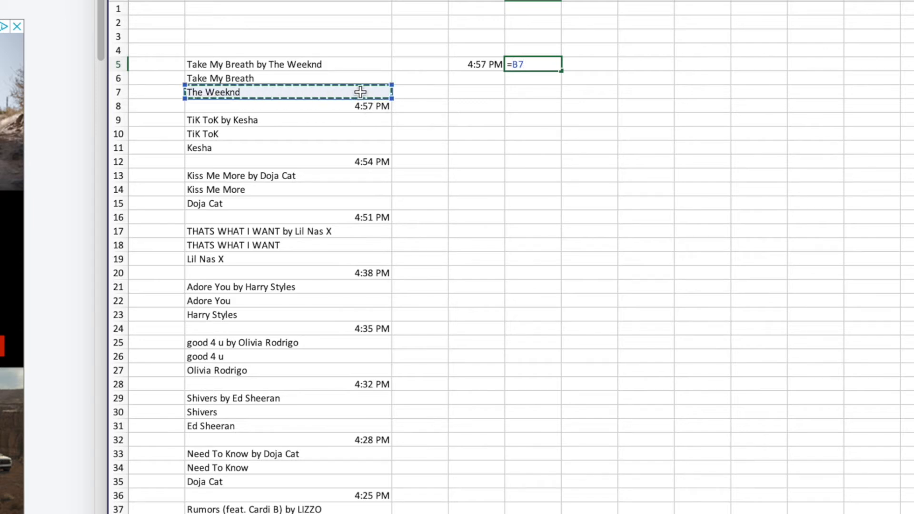
{"action": "key", "text": "Return"}
Enter the formula =B6 in cell F5 to pull in the first song's title
{"action": "left_click", "coordinate": [608, 65]}
{"action": "type", "text": "="}
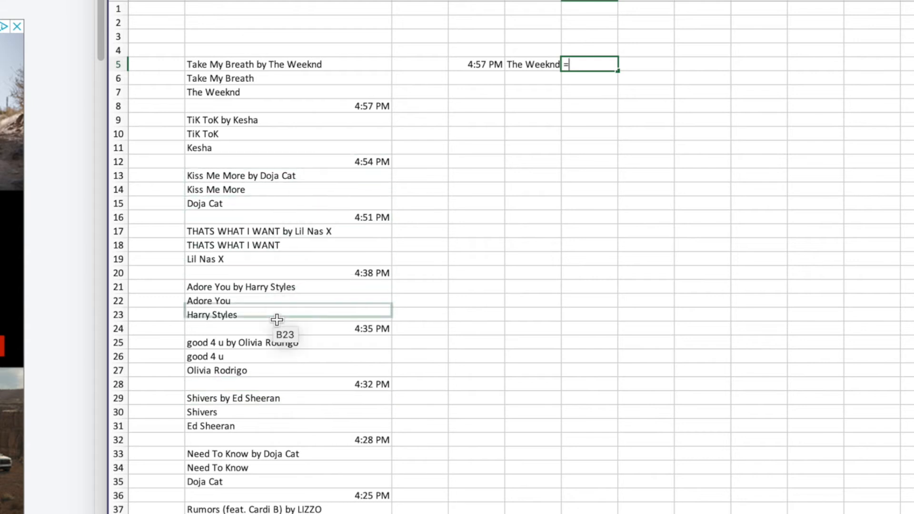
{"action": "left_click", "coordinate": [285, 81]}
{"action": "key", "text": "Return"}
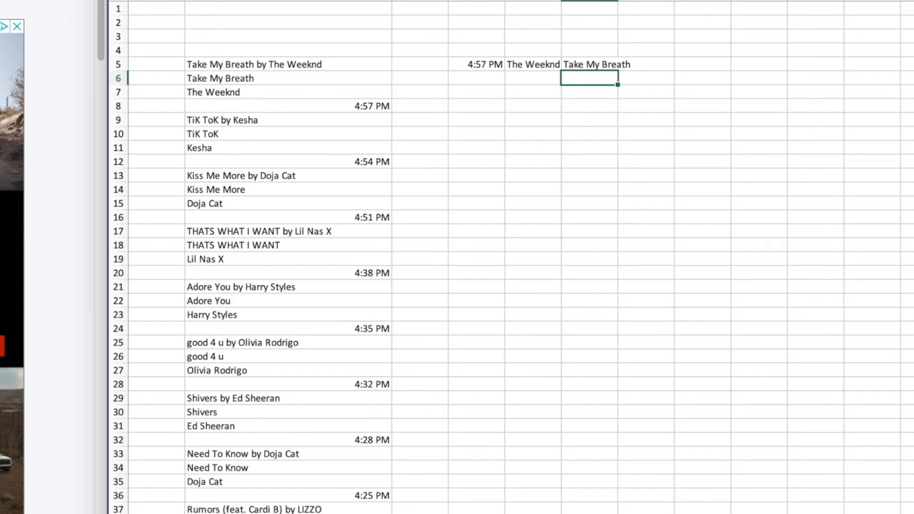
Autofit columns E and F to the artist and title text of the first song
{"action": "left_click", "coordinate": [665, 105]}
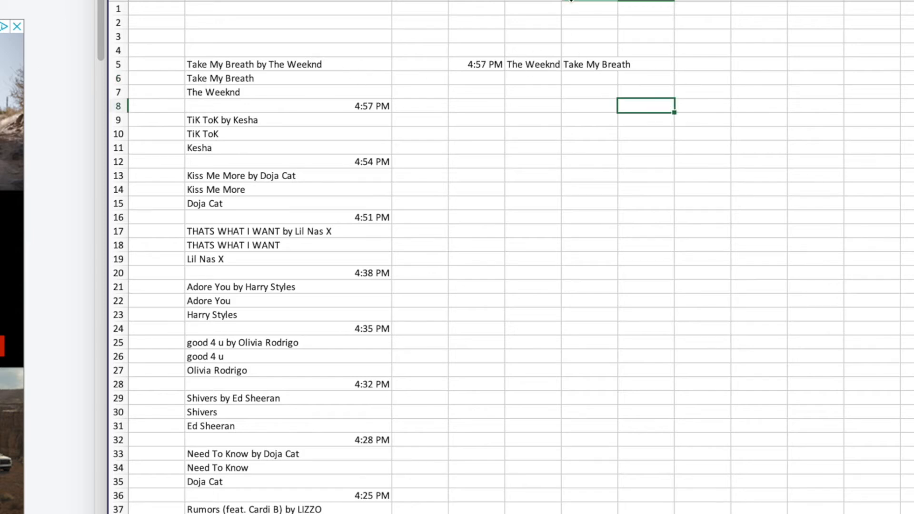
{"action": "double_click", "coordinate": [561, 0]}
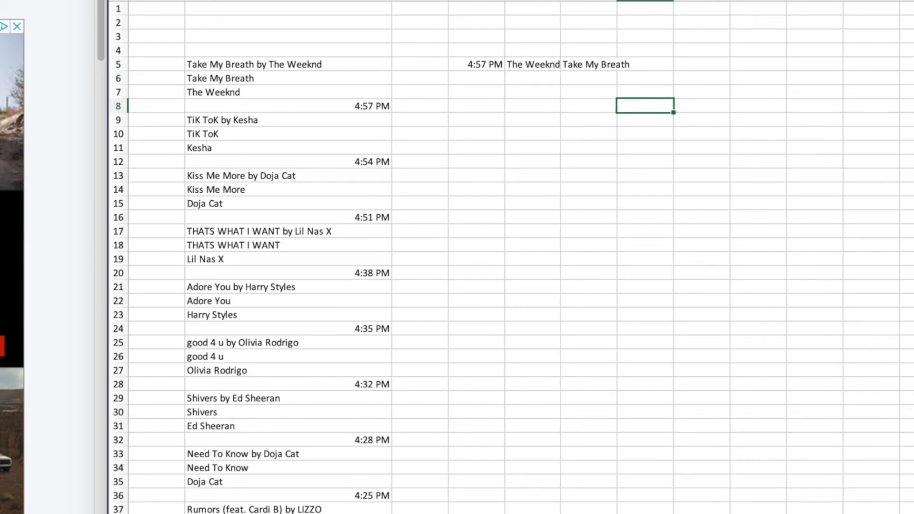
{"action": "double_click", "coordinate": [561, 1]}
{"action": "double_click", "coordinate": [621, 1]}
{"action": "left_click", "coordinate": [740, 112]}
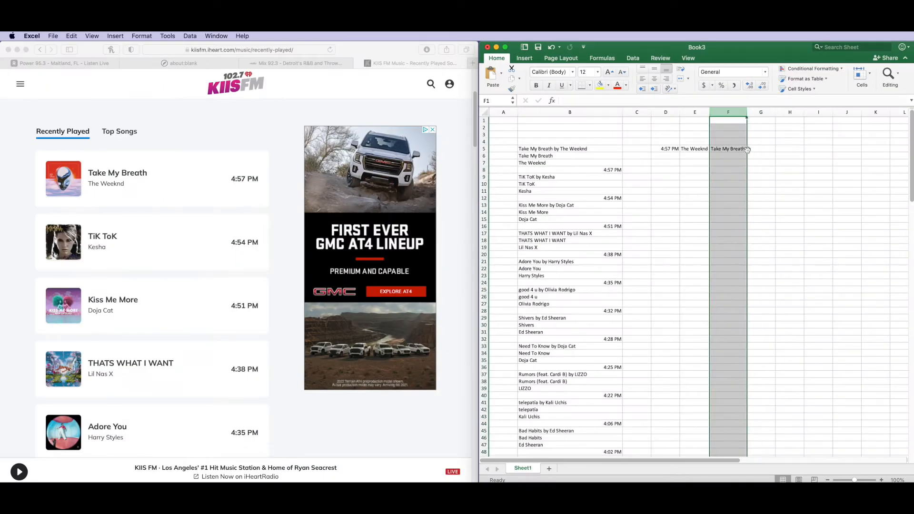
{"action": "left_click", "coordinate": [782, 204]}
Fill the four-row block D5:F8 down to row 164 so the formulas repeat for every song
{"action": "left_click", "coordinate": [663, 149]}
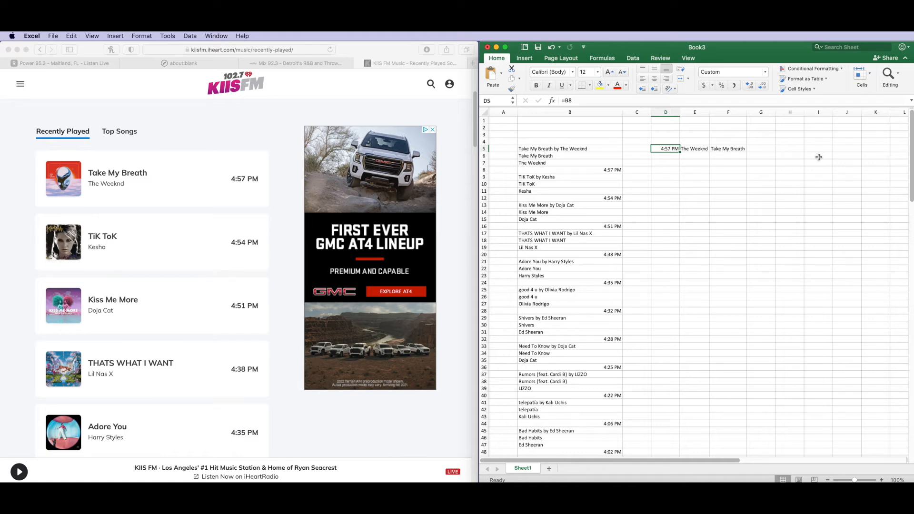
{"action": "left_click", "coordinate": [741, 149], "text": "shift"}
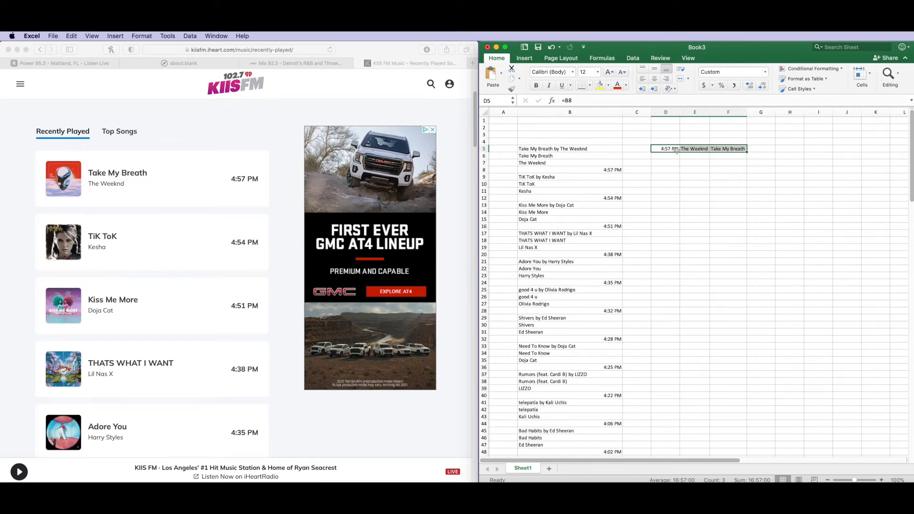
{"action": "left_click", "coordinate": [737, 170], "text": "shift"}
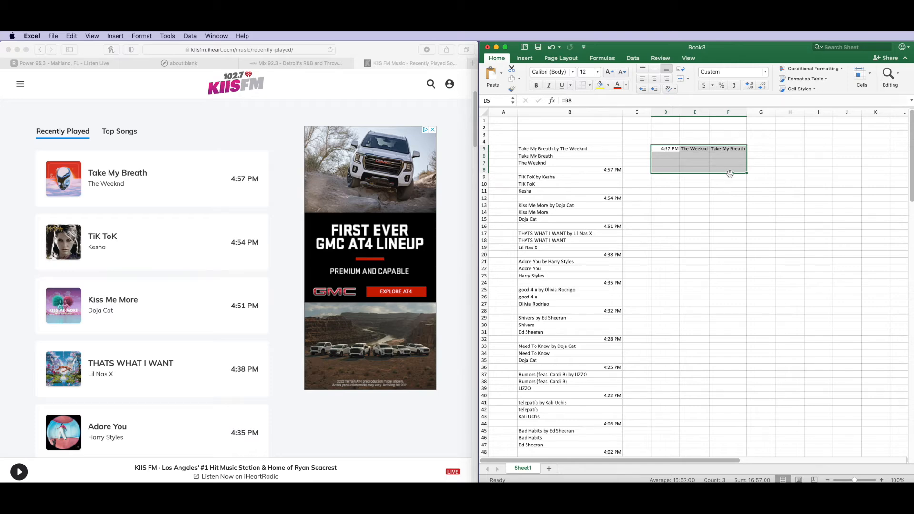
{"action": "left_click_drag", "start_coordinate": [746, 173], "coordinate": [753, 347]}
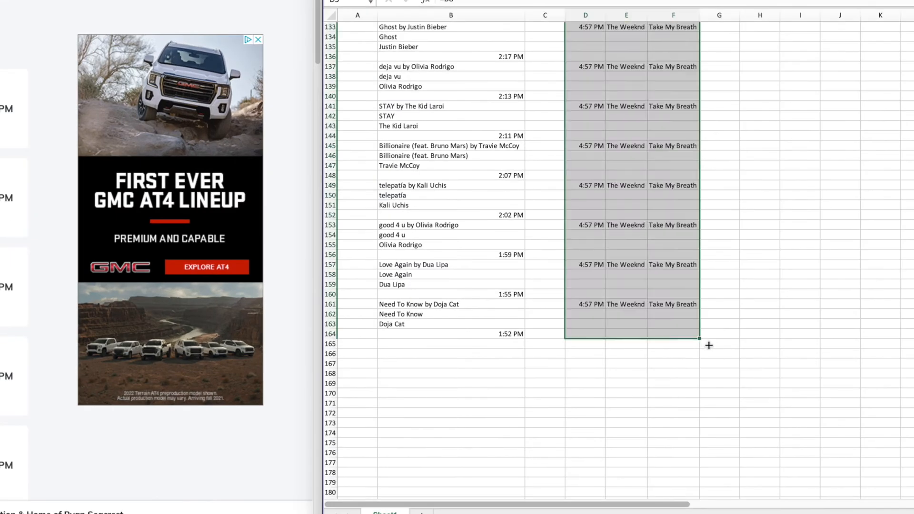
{"action": "left_click", "coordinate": [762, 344]}
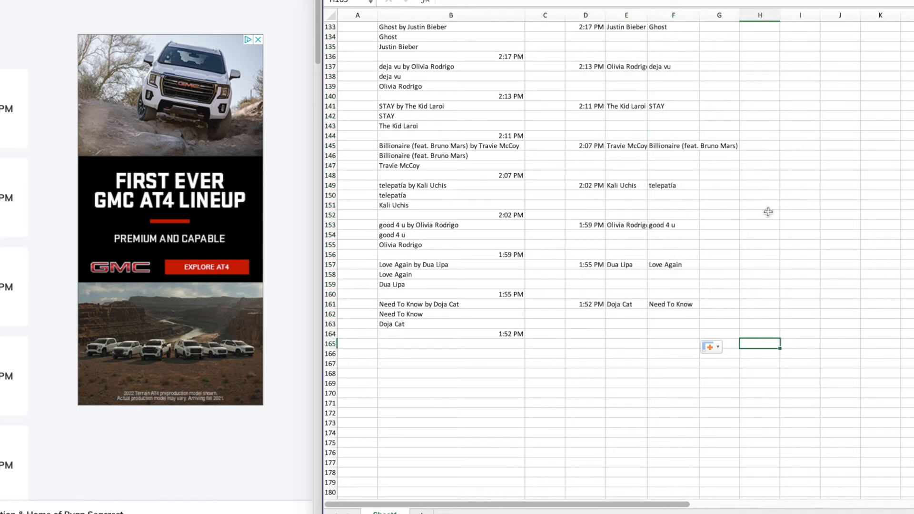
Autofit columns E and F again to the longest artist names and titles in the full list
{"action": "double_click", "coordinate": [647, 14]}
{"action": "left_click_drag", "start_coordinate": [708, 13], "coordinate": [707, 14]}
{"action": "double_click", "coordinate": [708, 13]}
{"action": "scroll", "coordinate": [822, 103], "scroll_direction": "up", "scroll_amount": 20}
{"action": "scroll", "coordinate": [822, 103], "scroll_direction": "up", "scroll_amount": 16}
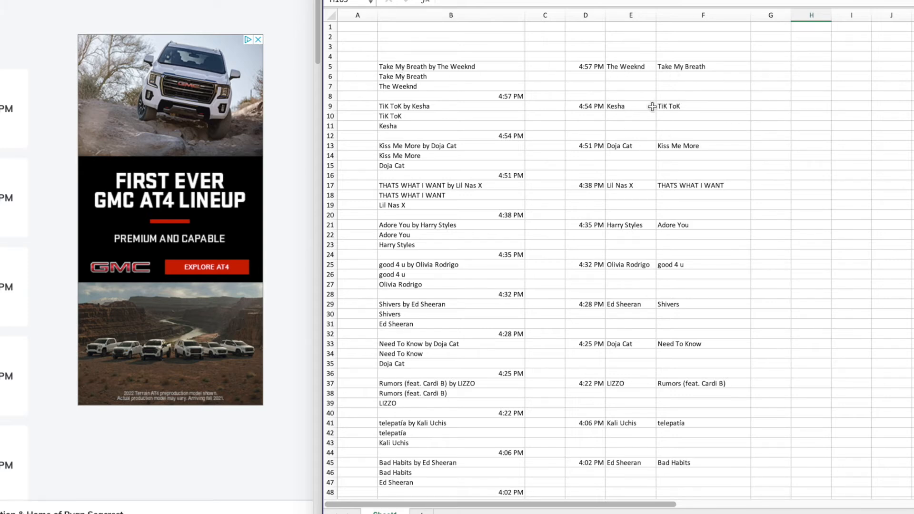
Copy columns D through F with the extracted times, artists and titles
{"action": "left_click", "coordinate": [589, 11]}
{"action": "left_click", "coordinate": [587, 15]}
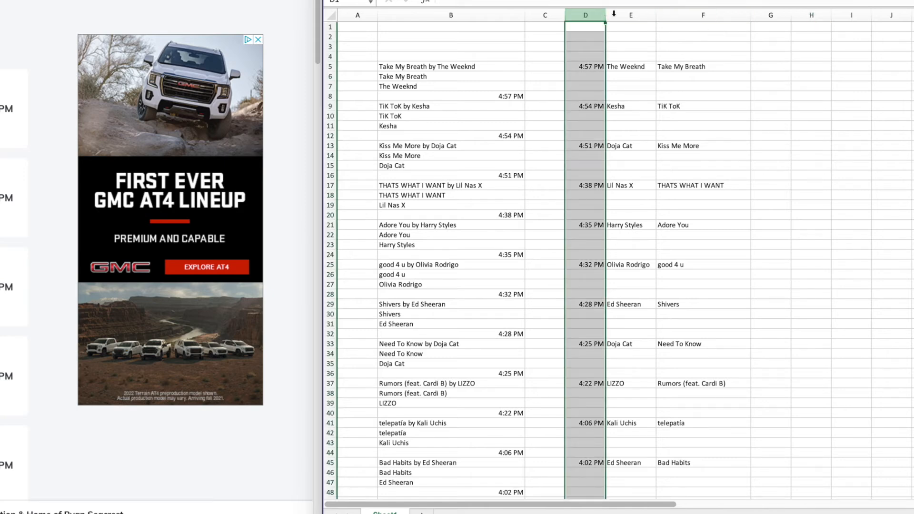
{"action": "left_click", "coordinate": [712, 15], "text": "ctrl"}
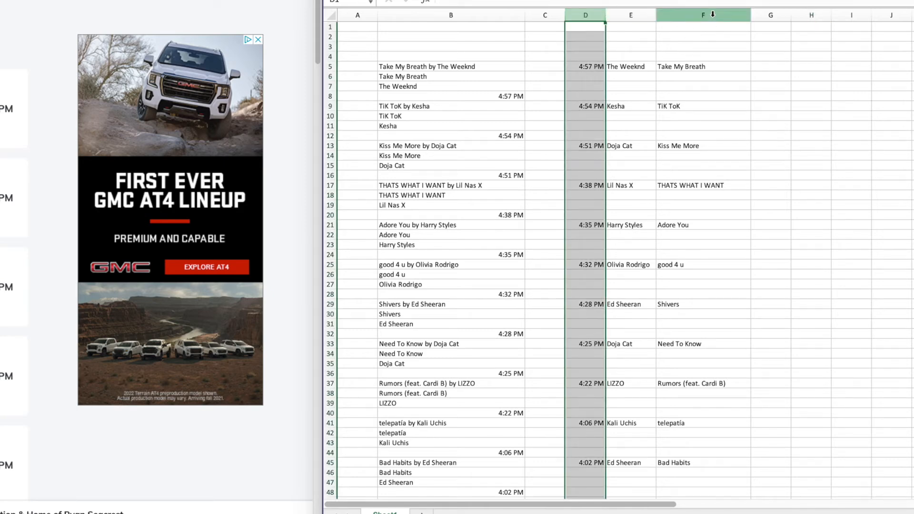
{"action": "left_click", "coordinate": [709, 15], "text": "shift"}
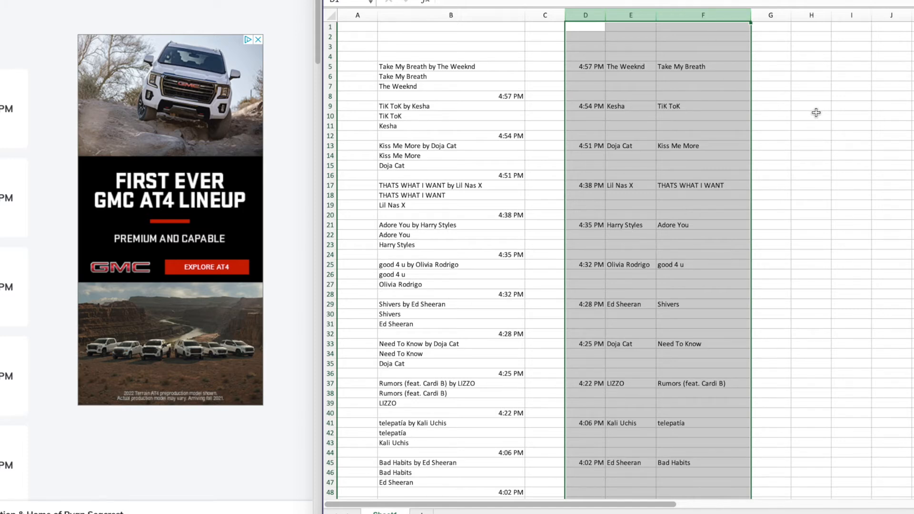
{"action": "key", "text": "ctrl+c"}
{"action": "scroll", "coordinate": [816, 116], "scroll_direction": "down", "scroll_amount": 3}
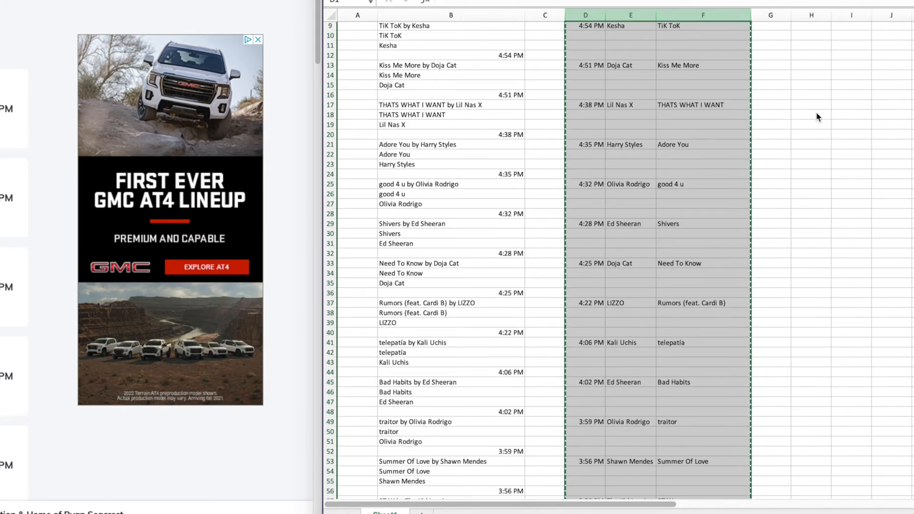
{"action": "scroll", "coordinate": [817, 116], "scroll_direction": "down", "scroll_amount": 4}
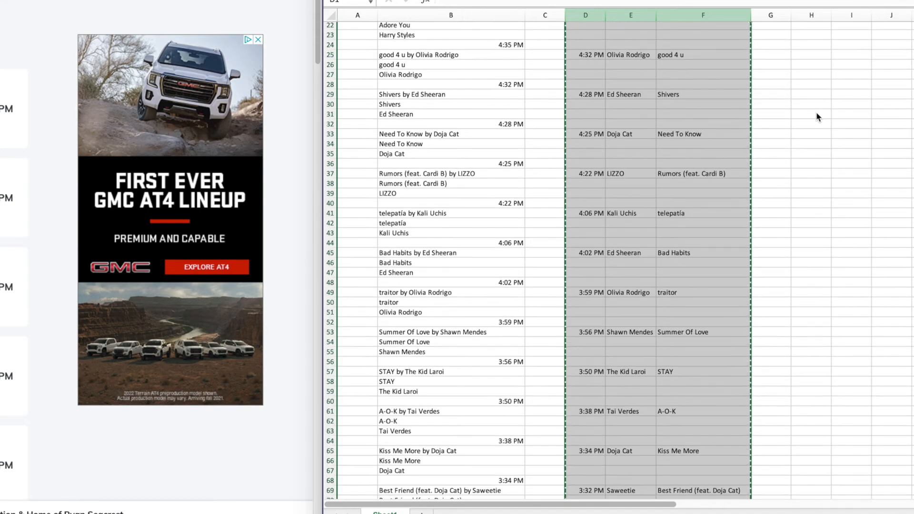
{"action": "scroll", "coordinate": [817, 116], "scroll_direction": "down", "scroll_amount": 12}
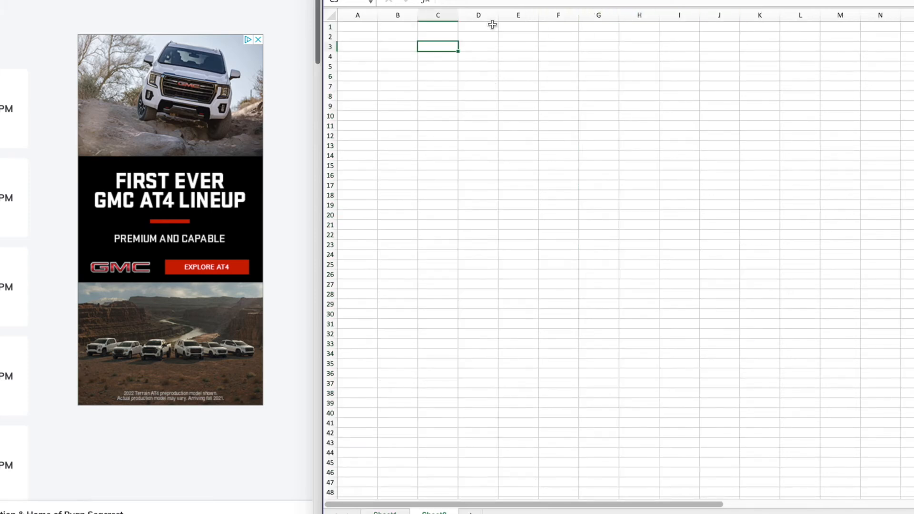
Paste the copied columns as values only into Sheet2, starting at column C
{"action": "left_click", "coordinate": [437, 16]}
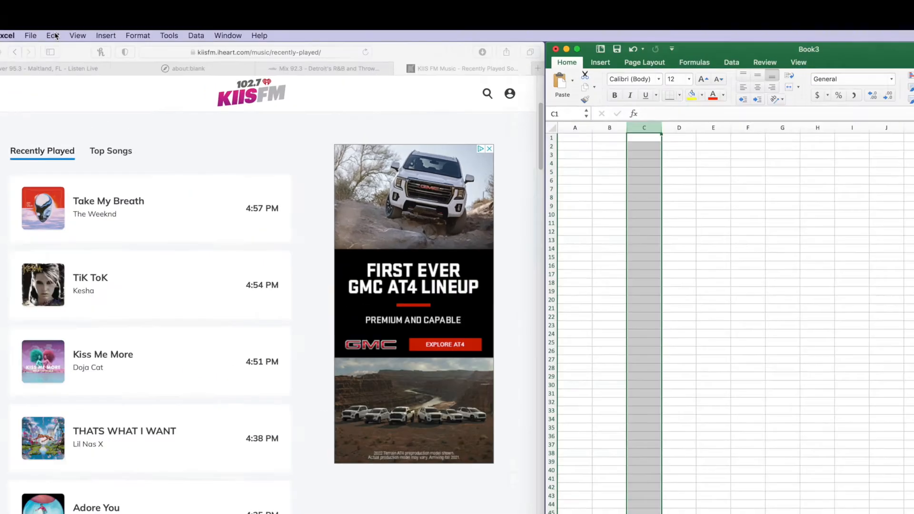
{"action": "left_click", "coordinate": [51, 35]}
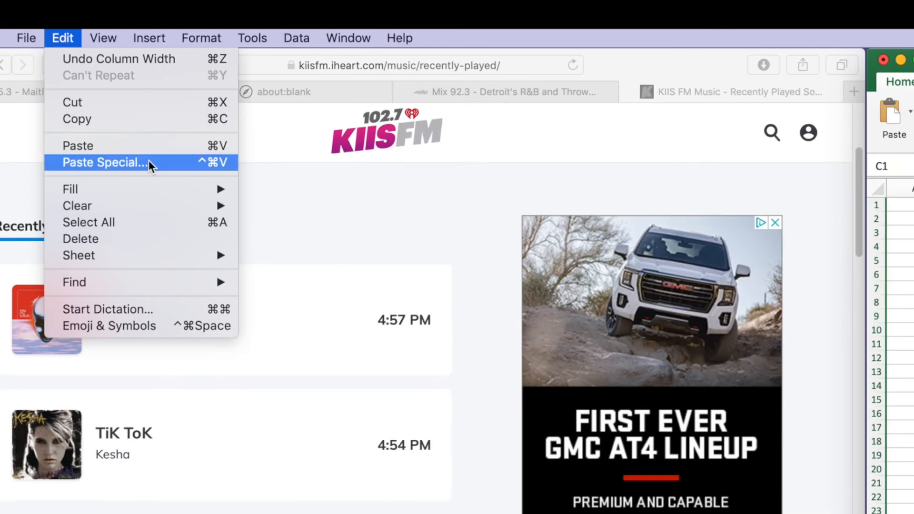
{"action": "left_click", "coordinate": [163, 167]}
{"action": "left_click", "coordinate": [898, 355]}
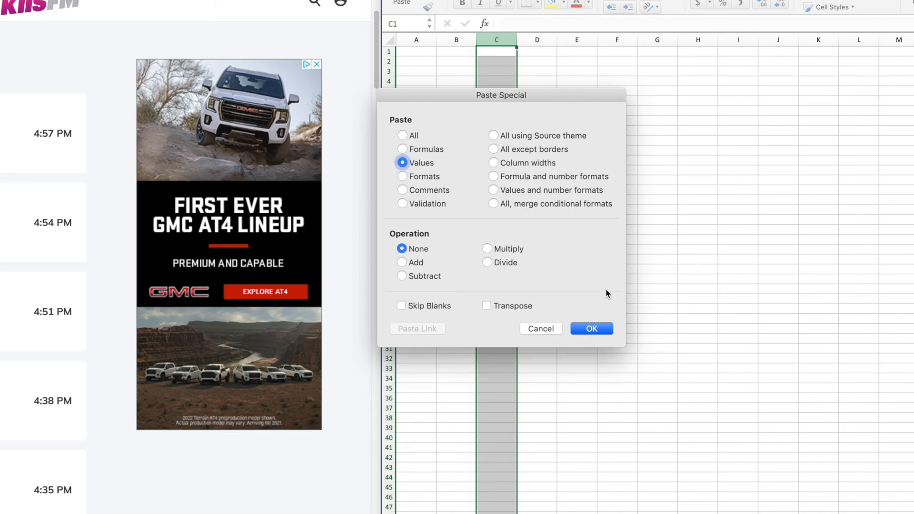
{"action": "left_click", "coordinate": [603, 328]}
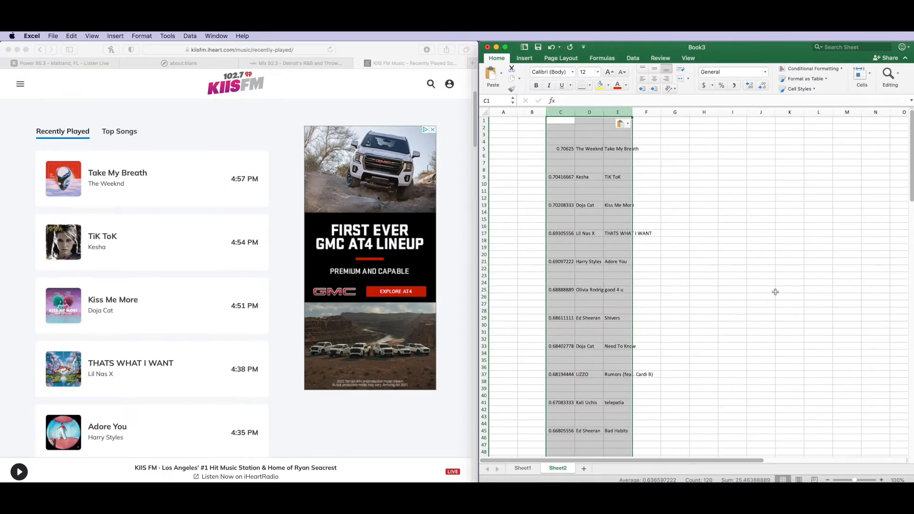
Autofit columns D and E on Sheet2 to the pasted artists and titles
{"action": "left_click", "coordinate": [767, 288]}
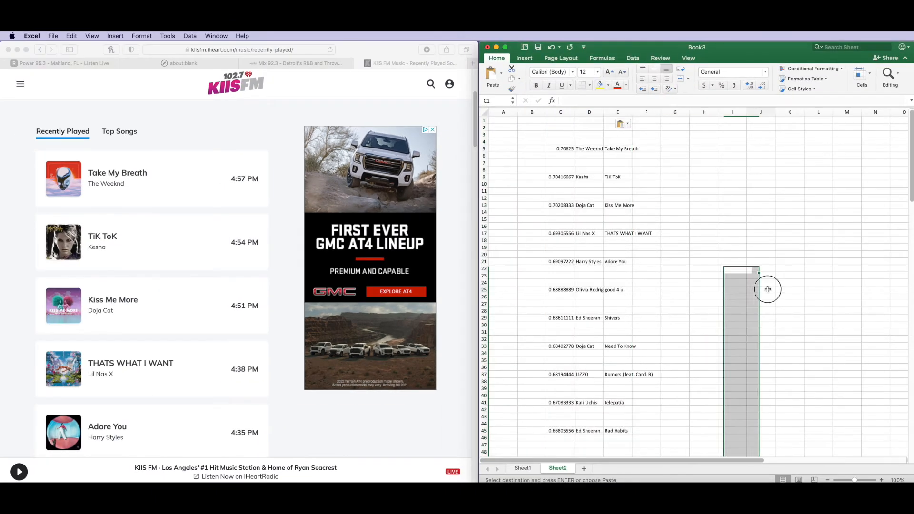
{"action": "left_click_drag", "start_coordinate": [602, 111], "coordinate": [602, 111]}
{"action": "double_click", "coordinate": [602, 111]}
{"action": "double_click", "coordinate": [639, 111]}
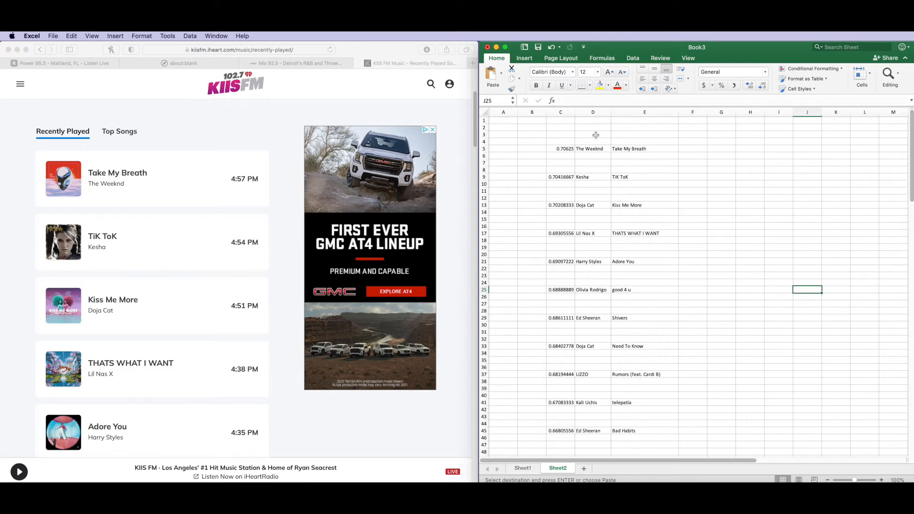
Sort the pasted song data by Column D on values from A to Z to close up the blank rows
{"action": "scroll", "coordinate": [700, 235], "scroll_direction": "down", "scroll_amount": 5}
{"action": "scroll", "coordinate": [701, 234], "scroll_direction": "up", "scroll_amount": 5}
{"action": "left_click", "coordinate": [483, 112]}
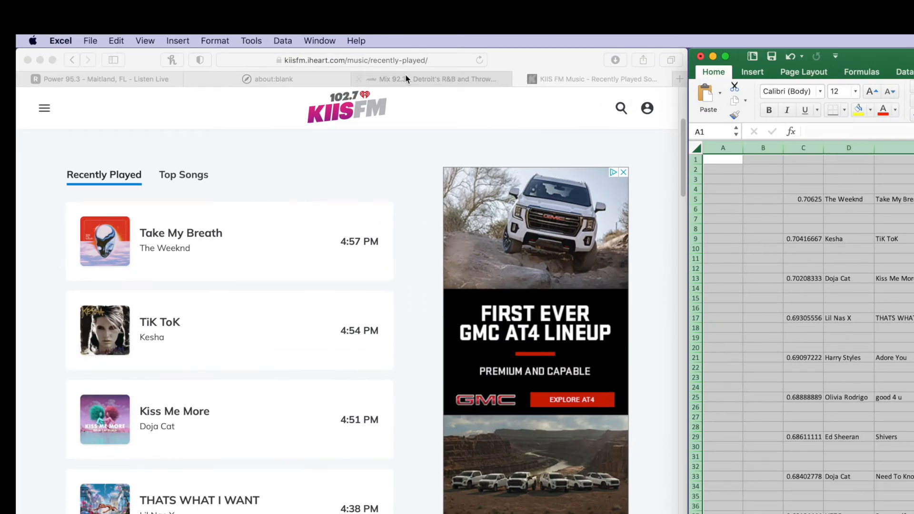
{"action": "left_click", "coordinate": [290, 42]}
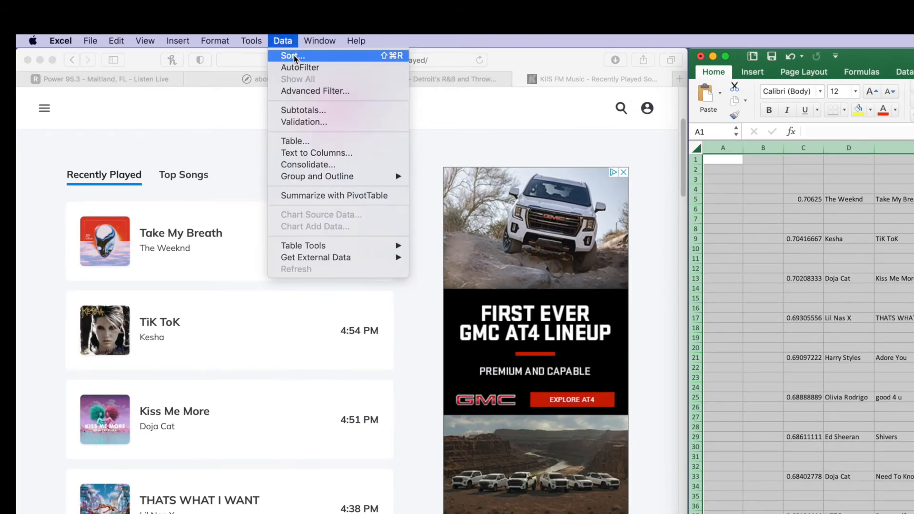
{"action": "left_click", "coordinate": [294, 60]}
{"action": "left_click", "coordinate": [349, 398]}
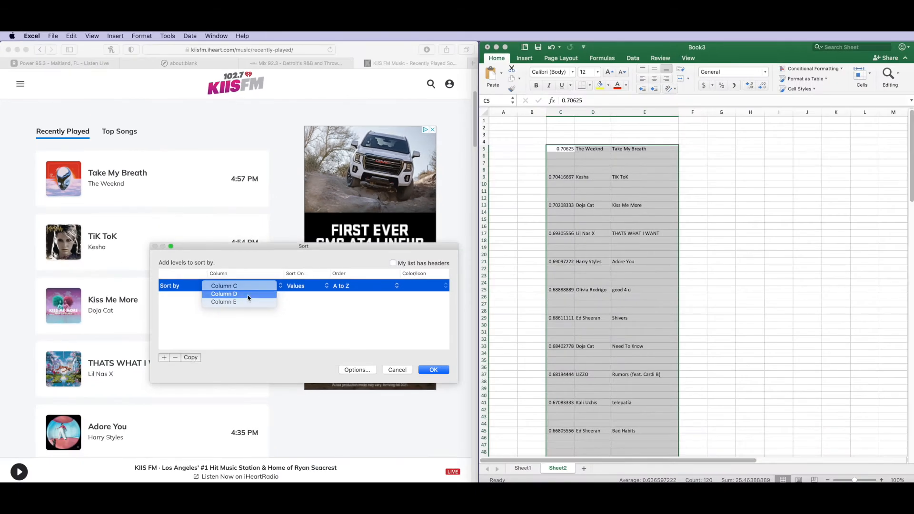
{"action": "left_click", "coordinate": [247, 294]}
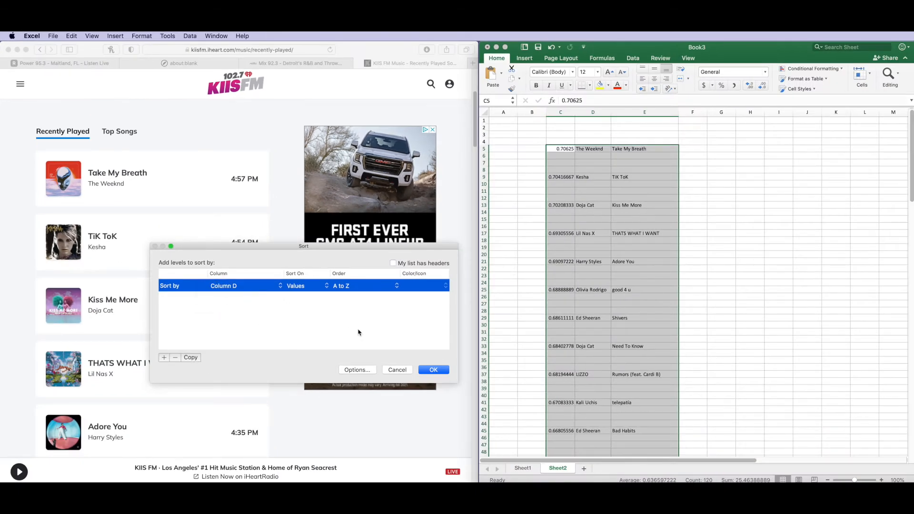
{"action": "left_click", "coordinate": [438, 371]}
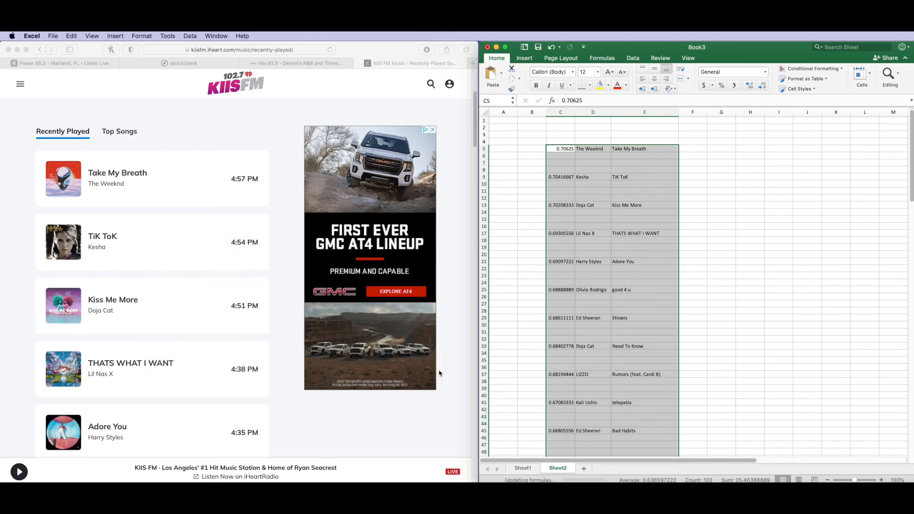
{"action": "left_click", "coordinate": [749, 316]}
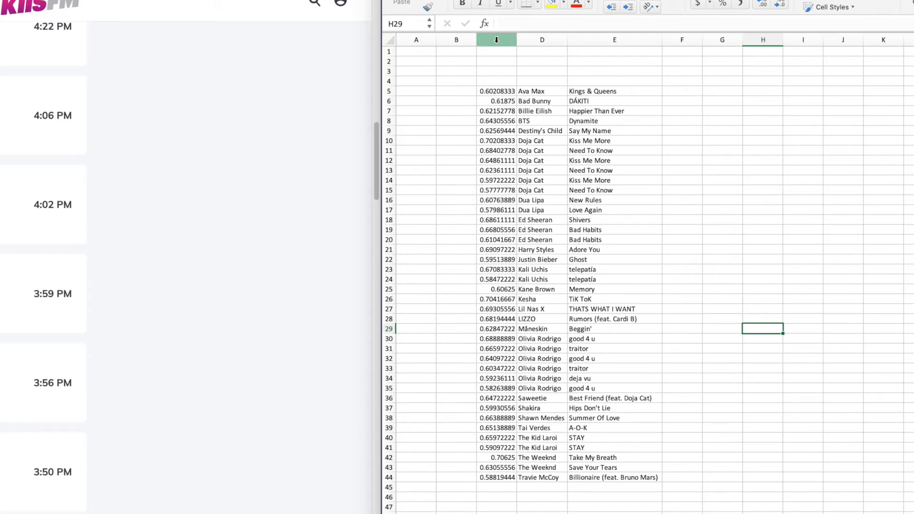
Format column C with the Time category's *1:30:55 PM type
{"action": "left_click", "coordinate": [496, 40]}
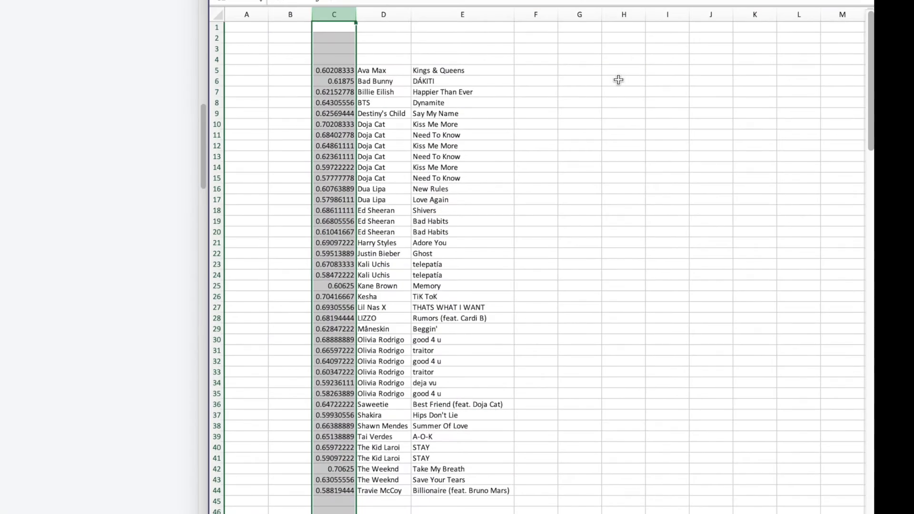
{"action": "key", "text": "super+1"}
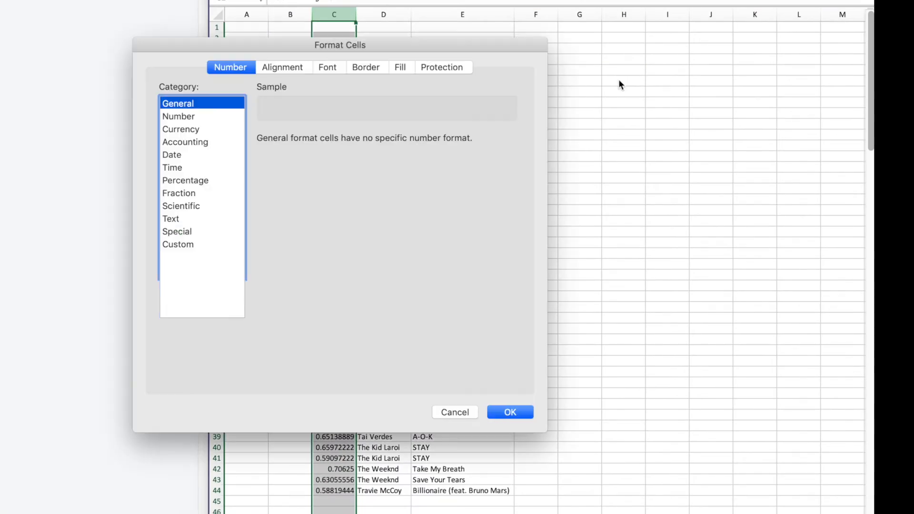
{"action": "left_click_drag", "start_coordinate": [369, 54], "coordinate": [715, 59]}
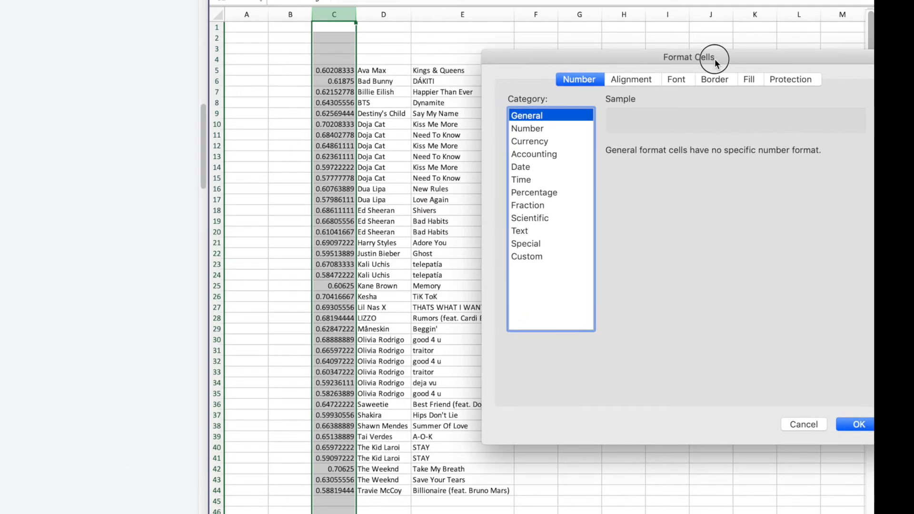
{"action": "left_click", "coordinate": [523, 179]}
{"action": "left_click", "coordinate": [627, 169]}
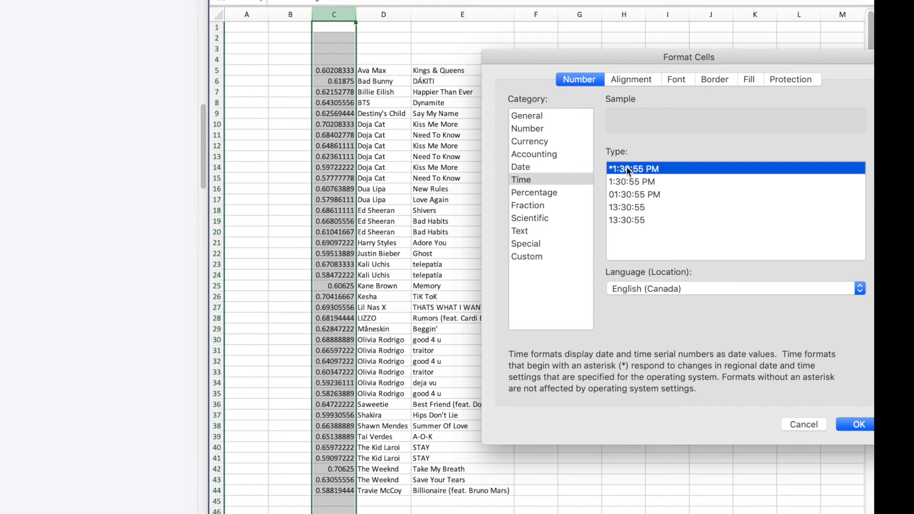
{"action": "left_click", "coordinate": [859, 425]}
Widen column C holding the times and narrow the empty column B
{"action": "left_click", "coordinate": [744, 351]}
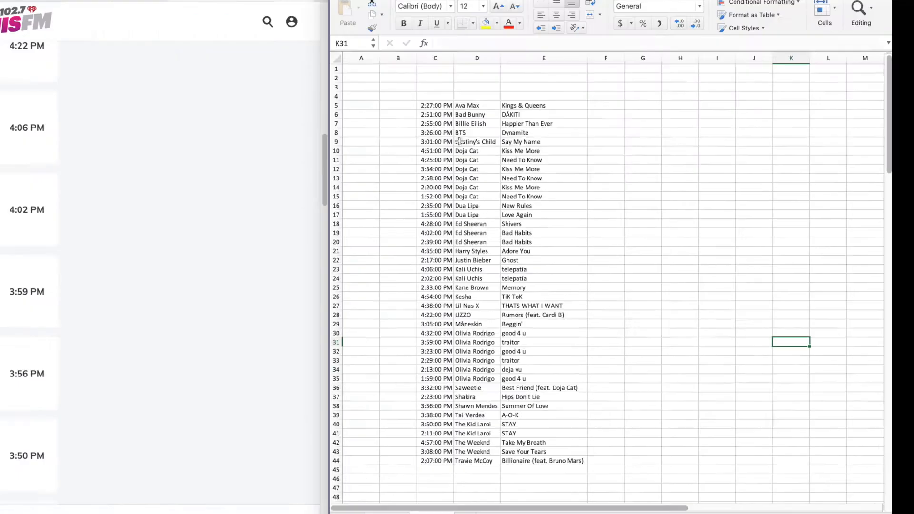
{"action": "double_click", "coordinate": [574, 111]}
{"action": "left_click_drag", "start_coordinate": [546, 111], "coordinate": [577, 110]}
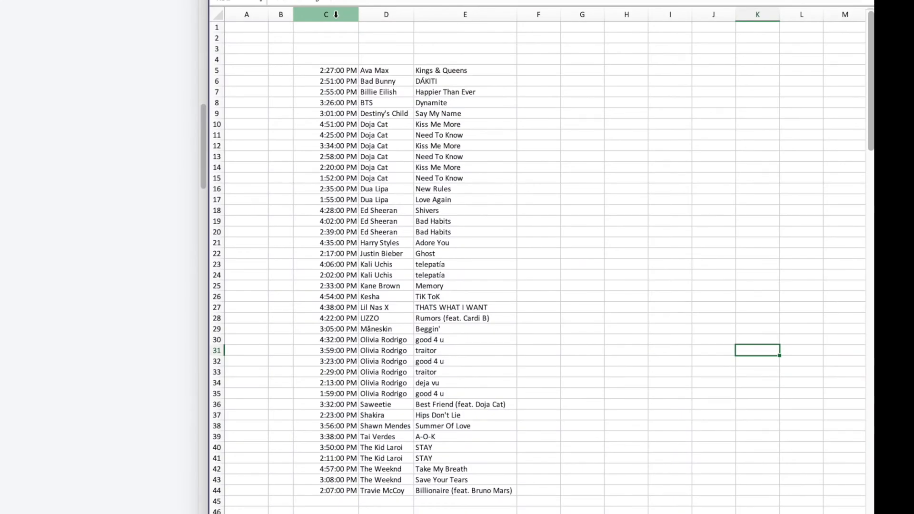
Set the horizontal alignment of column C to Left (Indent) and narrow the column slightly
{"action": "left_click", "coordinate": [335, 15]}
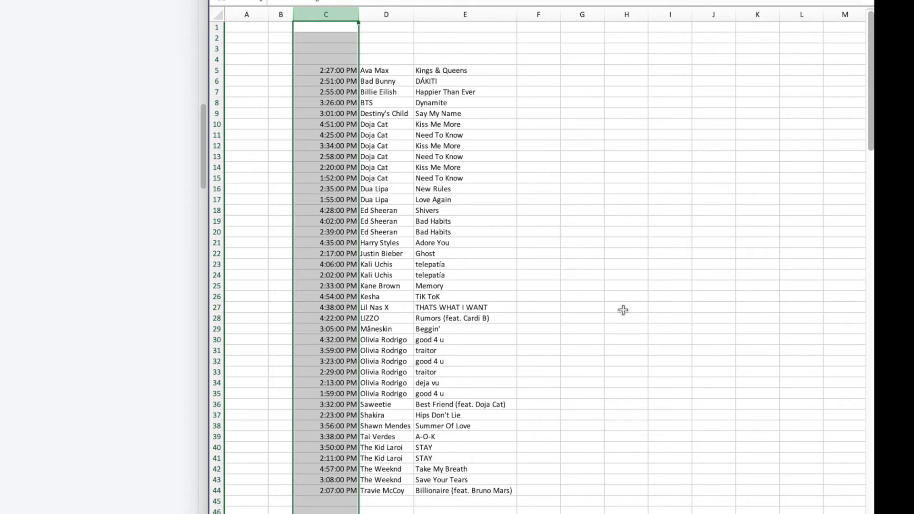
{"action": "key", "text": "super+1"}
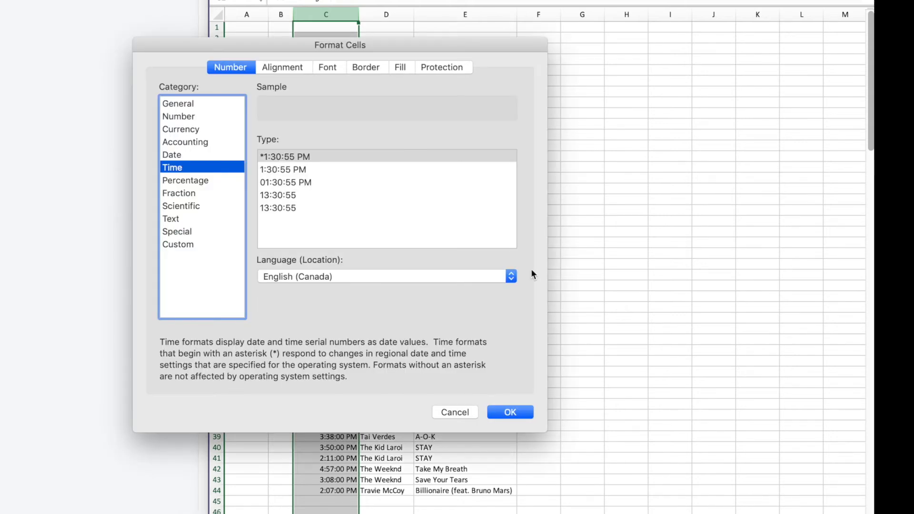
{"action": "left_click", "coordinate": [296, 67]}
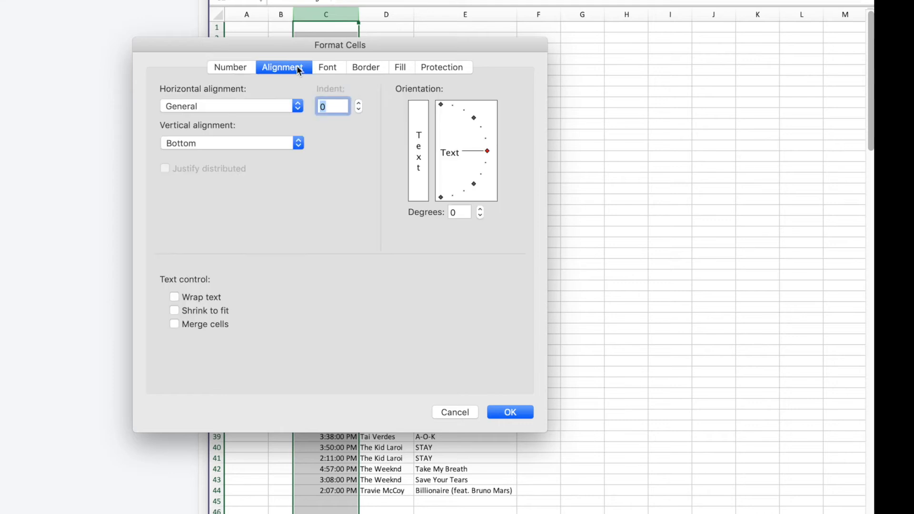
{"action": "left_click_drag", "start_coordinate": [330, 43], "coordinate": [730, 84]}
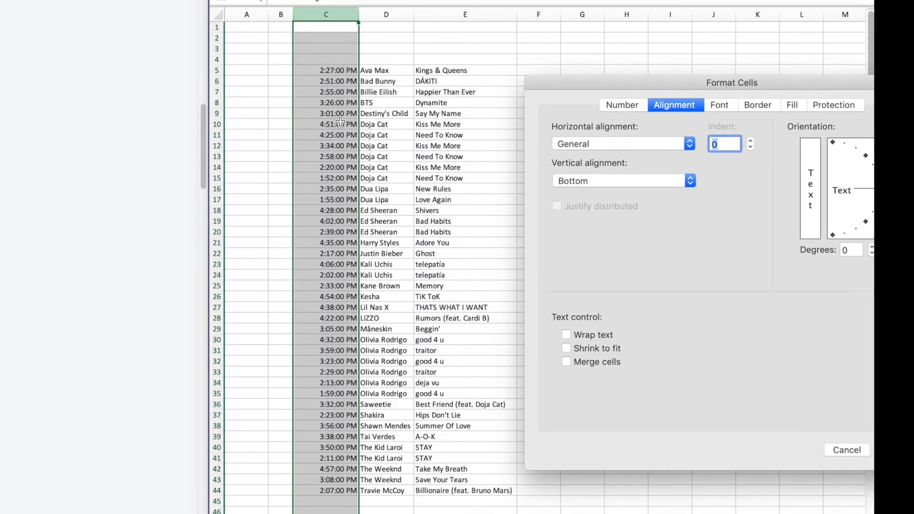
{"action": "left_click", "coordinate": [638, 144]}
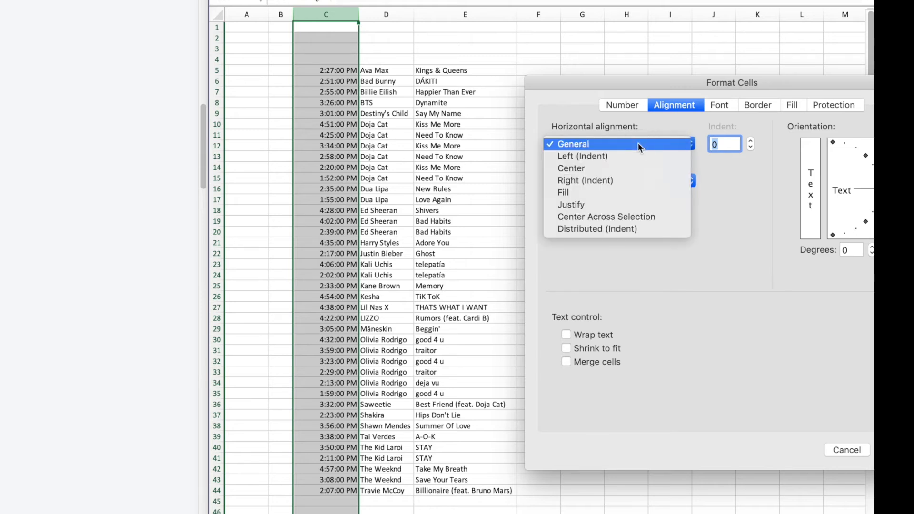
{"action": "left_click", "coordinate": [630, 156]}
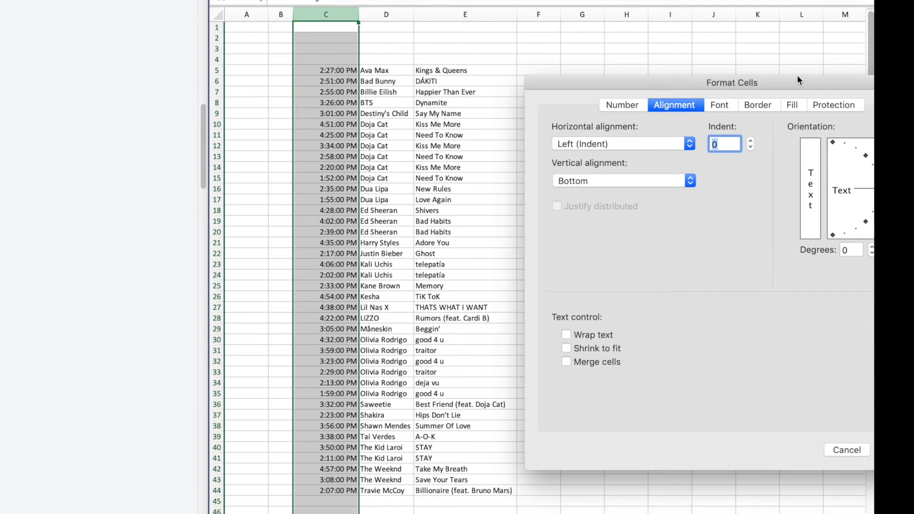
{"action": "left_click_drag", "start_coordinate": [797, 75], "coordinate": [670, 42]}
{"action": "left_click", "coordinate": [780, 412]}
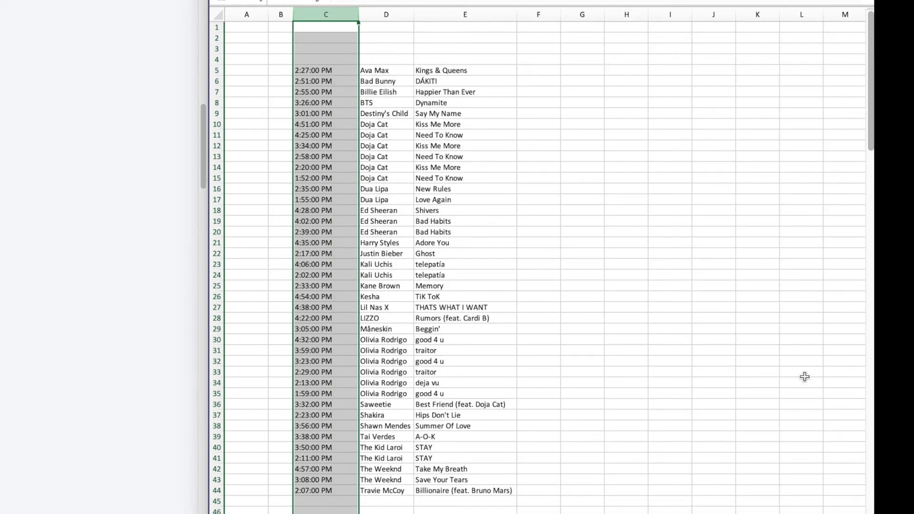
{"action": "left_click", "coordinate": [788, 340]}
{"action": "mouse_move", "coordinate": [358, 13]}
{"action": "left_mouse_down"}
{"action": "mouse_move", "coordinate": [333, 14]}
{"action": "mouse_move", "coordinate": [348, 14]}
{"action": "left_mouse_up"}
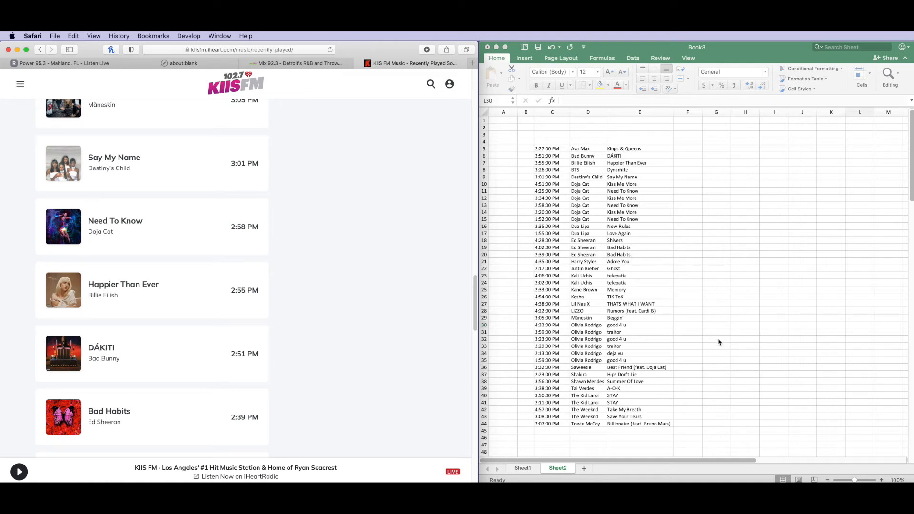
{"action": "left_click", "coordinate": [698, 309]}
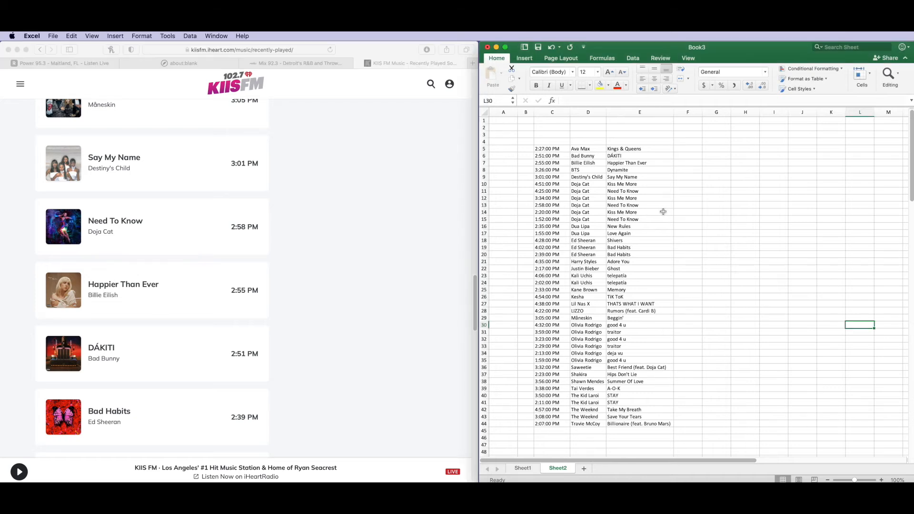
{"action": "left_click", "coordinate": [600, 184]}
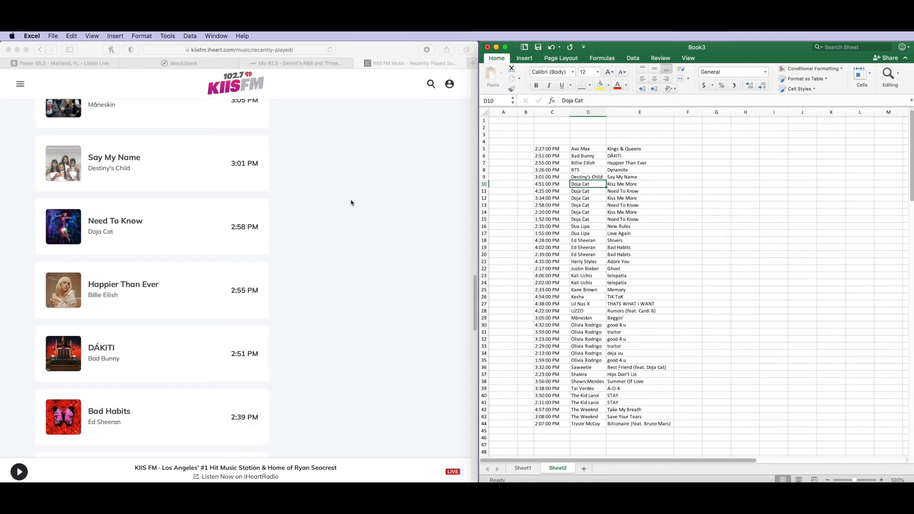
Compare the play times listed for Doja Cat's "Kiss Me More" in column C with the station's recently played list
{"action": "scroll", "coordinate": [327, 209], "scroll_direction": "up", "scroll_amount": 20}
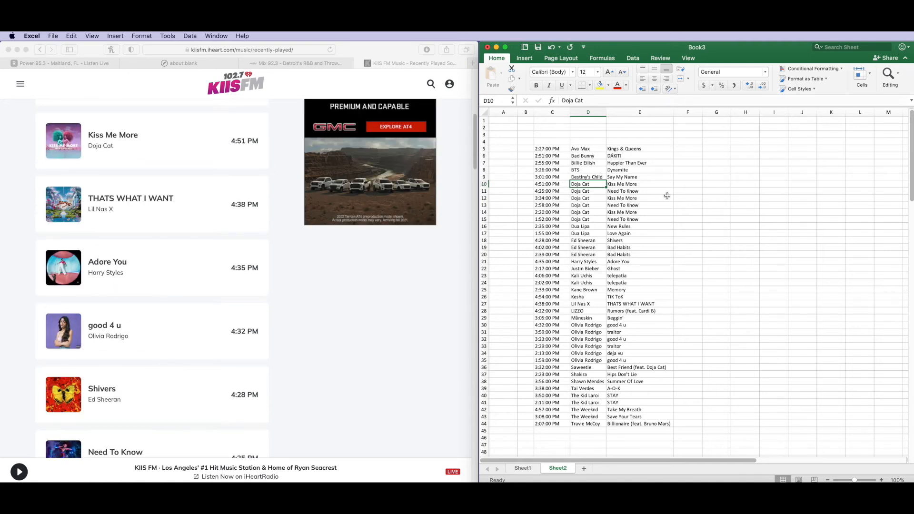
{"action": "left_click", "coordinate": [588, 198]}
{"action": "left_click", "coordinate": [557, 198]}
{"action": "scroll", "coordinate": [303, 264], "scroll_direction": "down", "scroll_amount": 10}
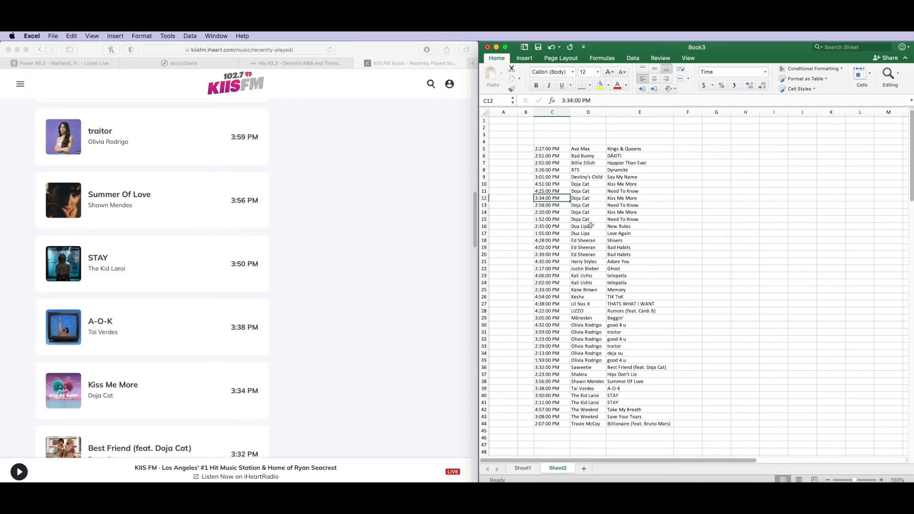
{"action": "left_click", "coordinate": [563, 213]}
{"action": "scroll", "coordinate": [370, 267], "scroll_direction": "down", "scroll_amount": 20}
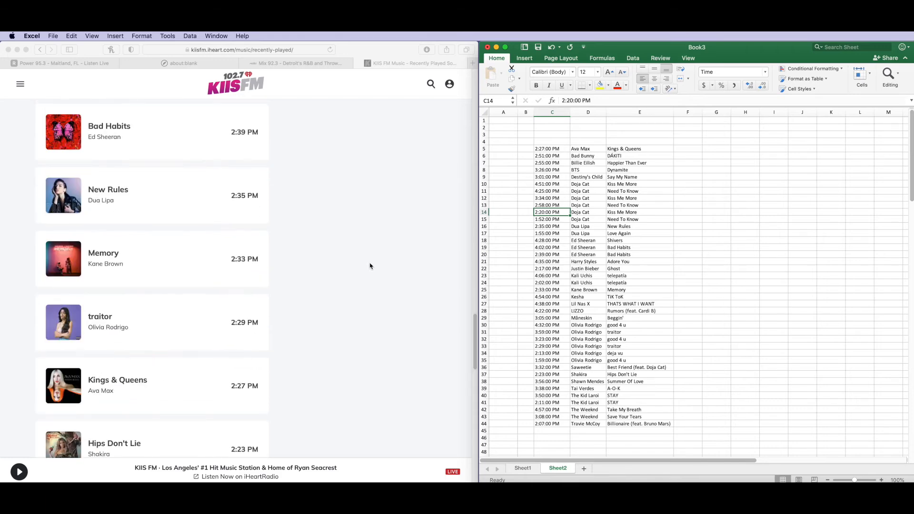
{"action": "scroll", "coordinate": [371, 266], "scroll_direction": "down", "scroll_amount": 10}
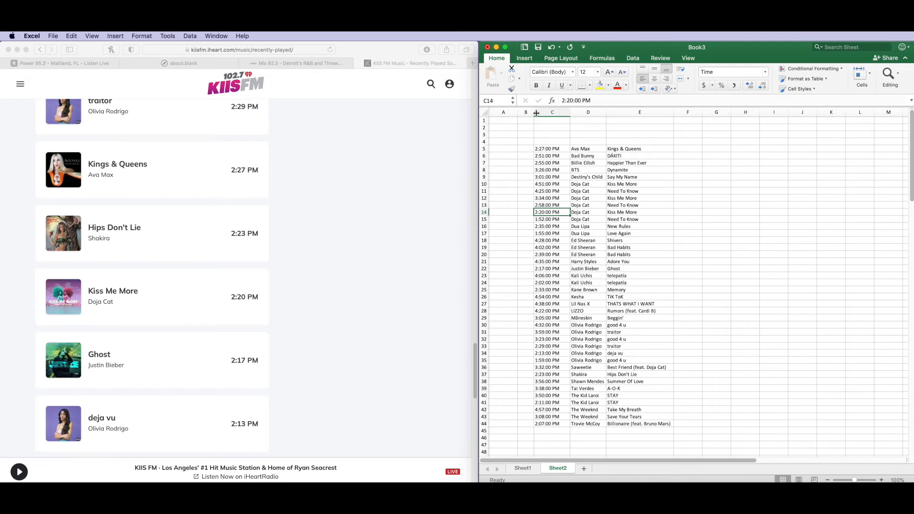
Widen column B and enter Monday in A5 and Sept 27 in B5 beside the first song
{"action": "left_click_drag", "start_coordinate": [533, 113], "coordinate": [572, 112]}
{"action": "left_click", "coordinate": [513, 148]}
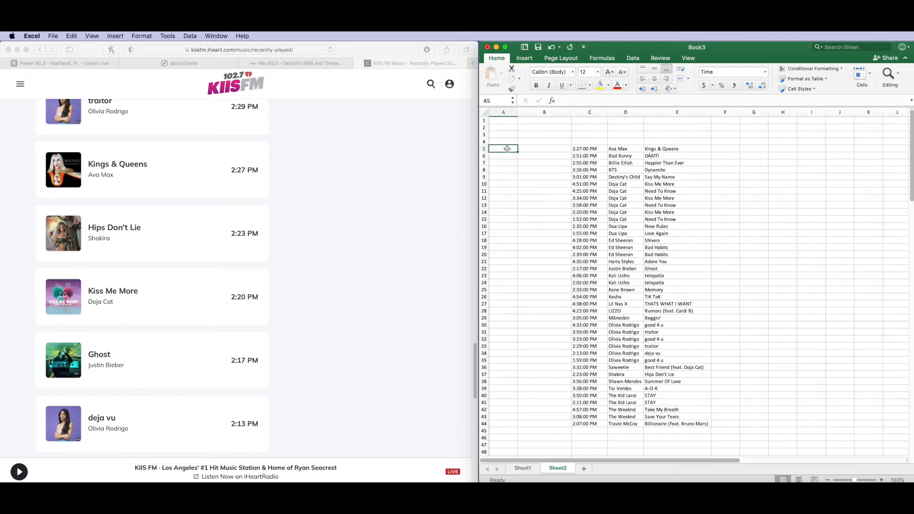
{"action": "type", "text": "Monday"}
{"action": "key", "text": "Tab"}
{"action": "type", "text": "Sept 27"}
{"action": "key", "text": "Return"}
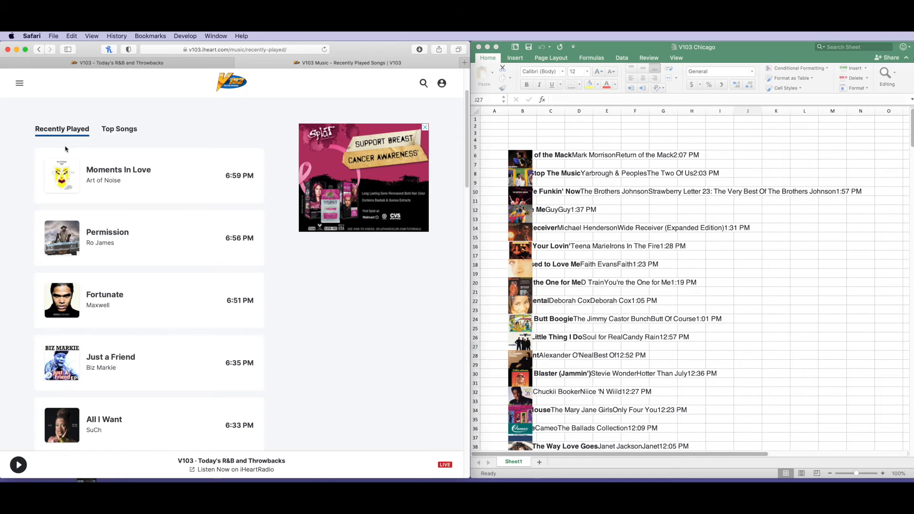
Copy the Recently Played songs from the V103 page and paste them at B4 on a new sheet of the V103 Chicago workbook
{"action": "left_click_drag", "start_coordinate": [37, 146], "coordinate": [324, 431]}
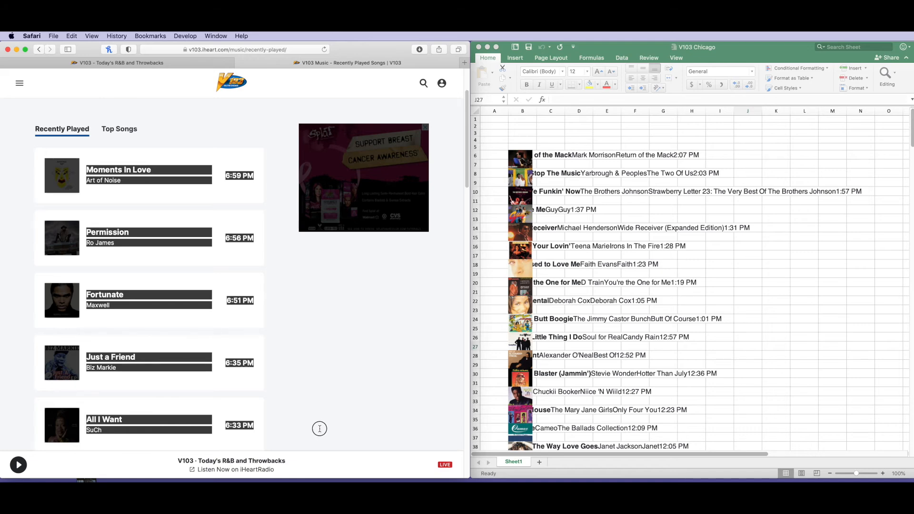
{"action": "key", "text": "super+c"}
{"action": "left_click", "coordinate": [540, 462]}
{"action": "left_click", "coordinate": [524, 140]}
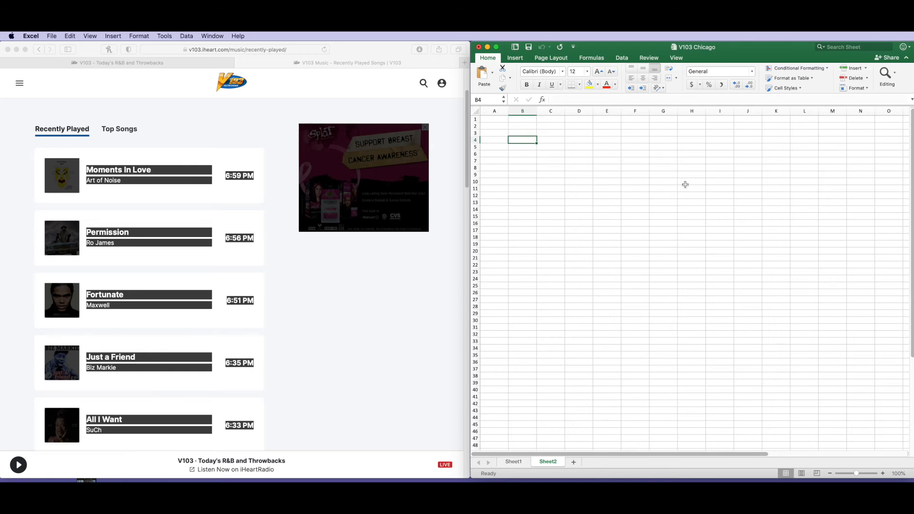
{"action": "key", "text": "super+v"}
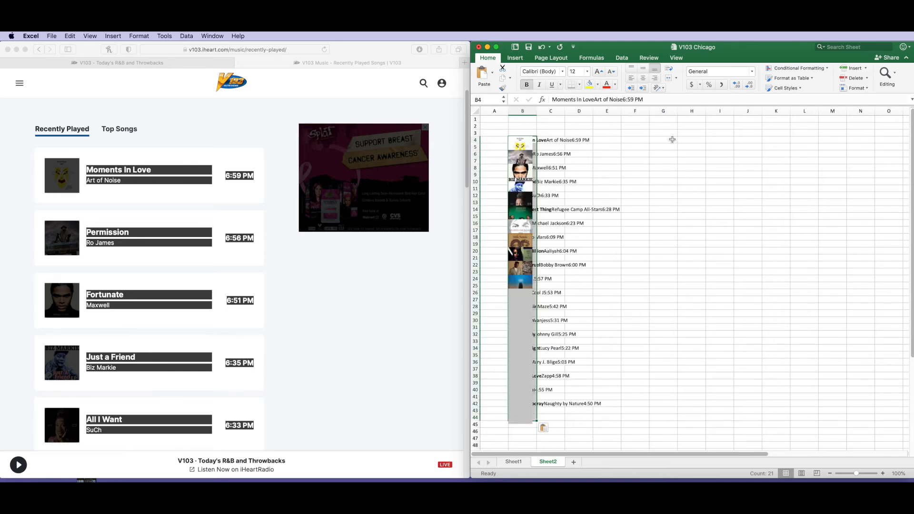
Enter the formula =B4 in G4 and widen column G to fit the song text
{"action": "left_click", "coordinate": [672, 139]}
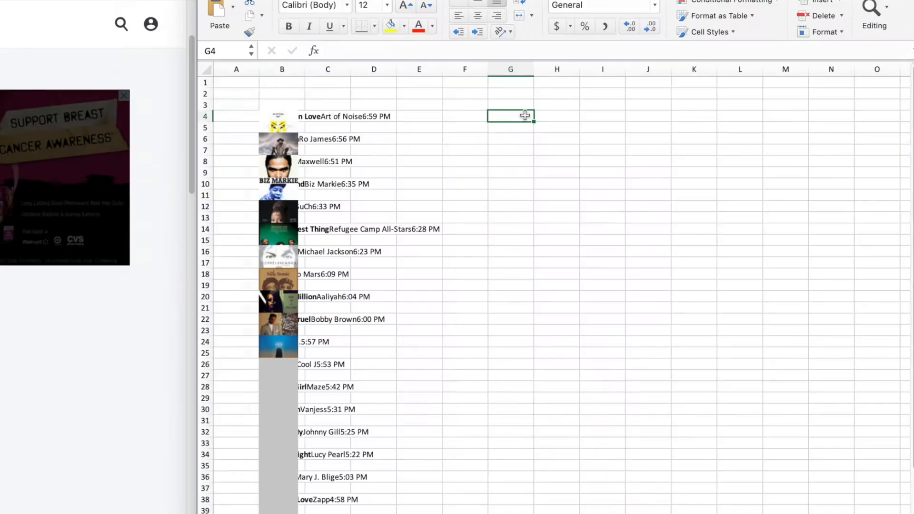
{"action": "type", "text": "="}
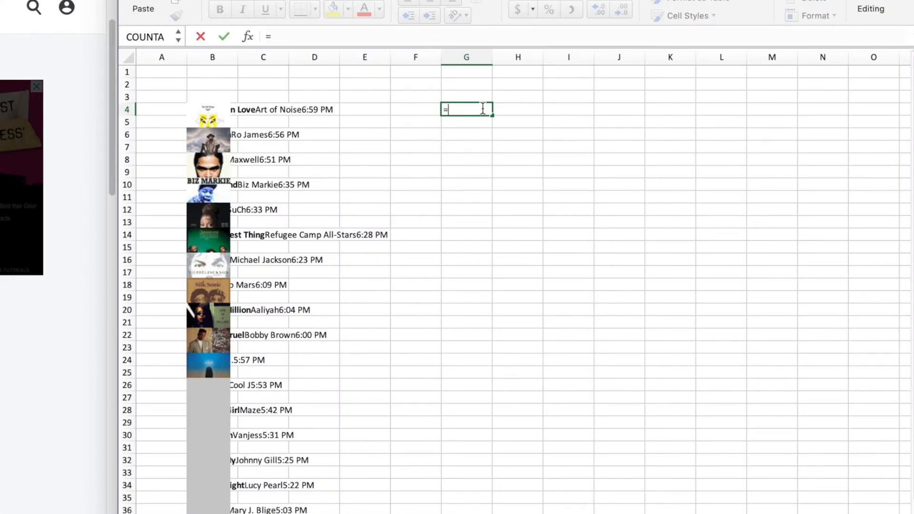
{"action": "key", "text": "Left"}
{"action": "key", "text": "Left"}
{"action": "key", "text": "Left"}
{"action": "key", "text": "Left"}
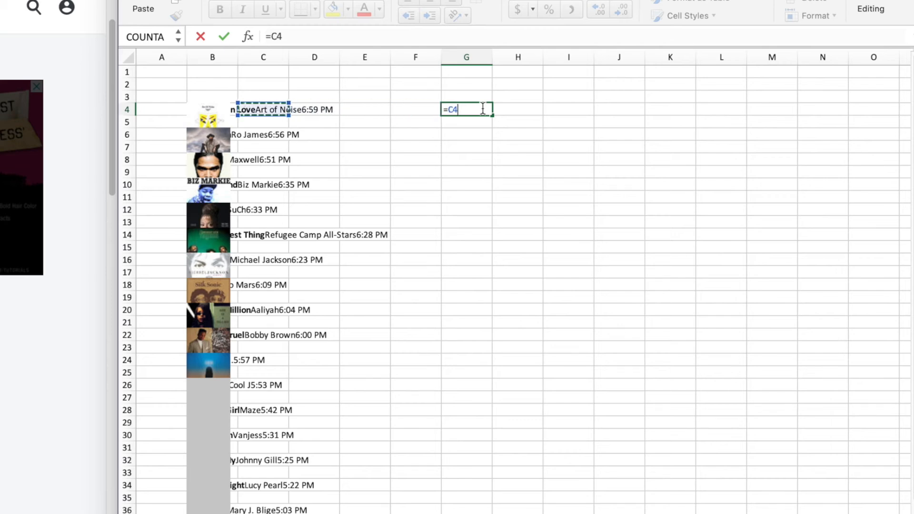
{"action": "key", "text": "Left"}
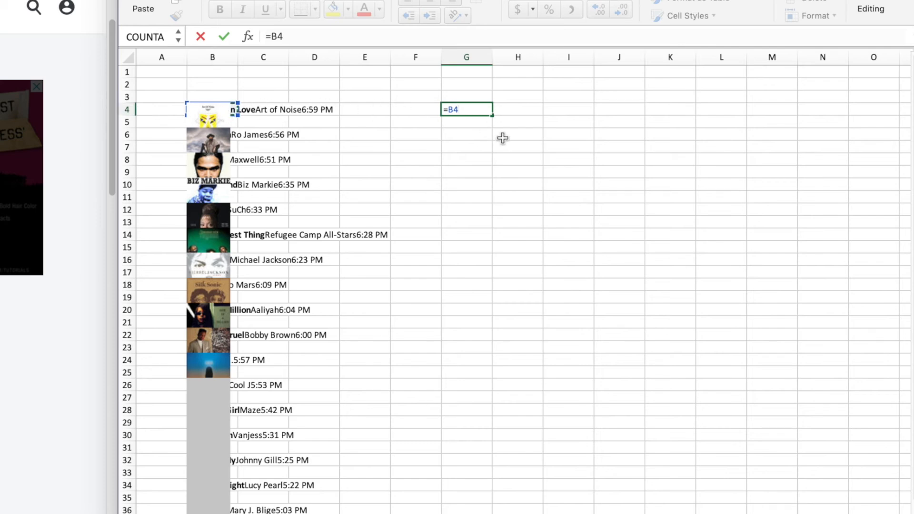
{"action": "key", "text": "Return"}
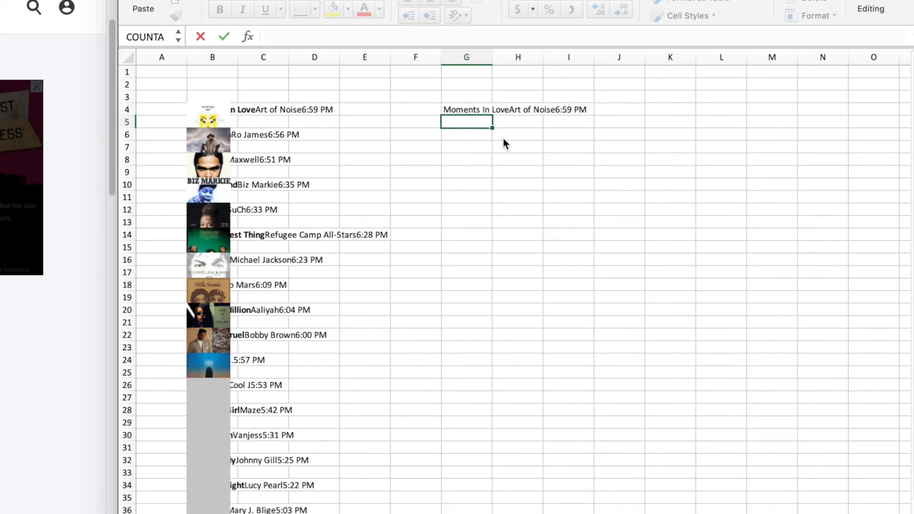
{"action": "left_click_drag", "start_coordinate": [497, 58], "coordinate": [593, 57]}
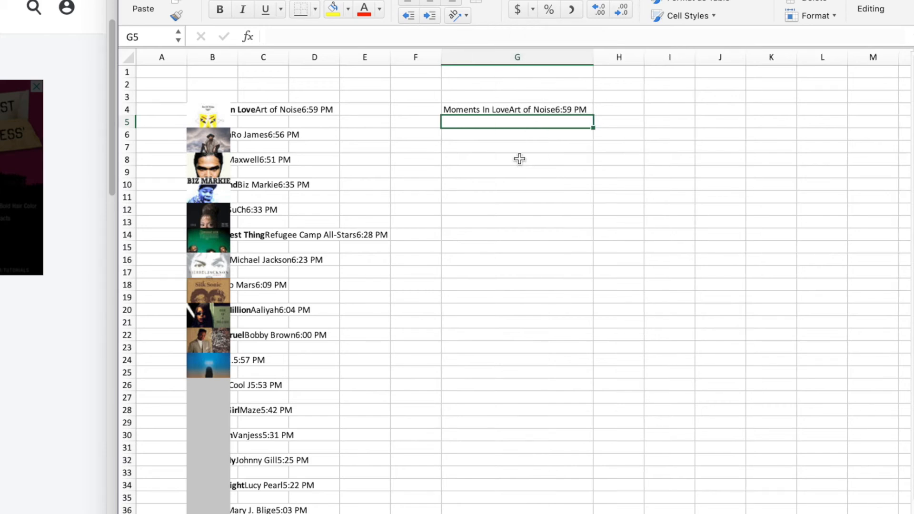
Enter the formula =B6 in G6 to pull in the second song's text
{"action": "left_click", "coordinate": [476, 136]}
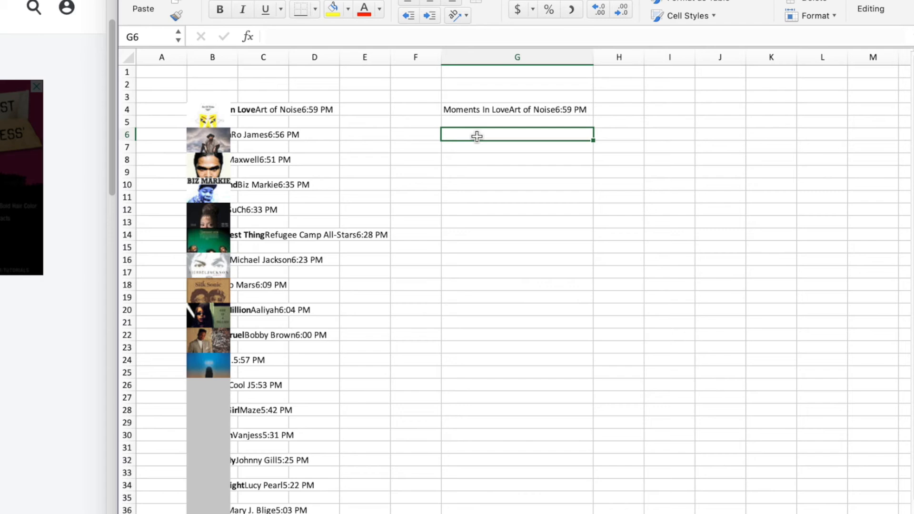
{"action": "type", "text": "="}
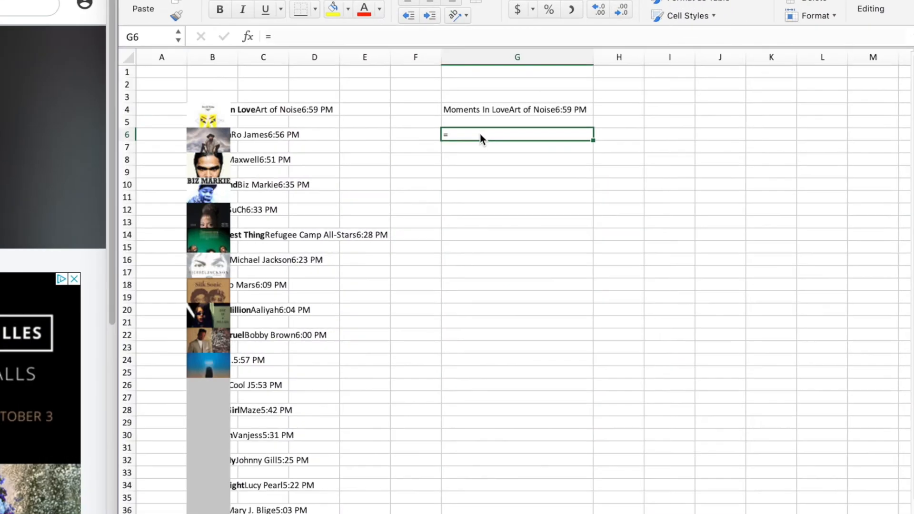
{"action": "left_click", "coordinate": [479, 134]}
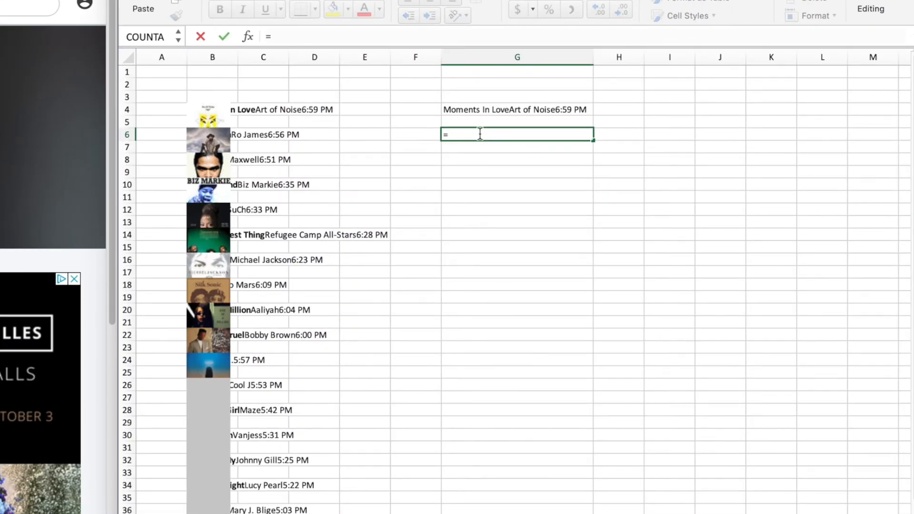
{"action": "key", "text": "Left"}
{"action": "key", "text": "Left"}
{"action": "key", "text": "Left"}
{"action": "key", "text": "Left"}
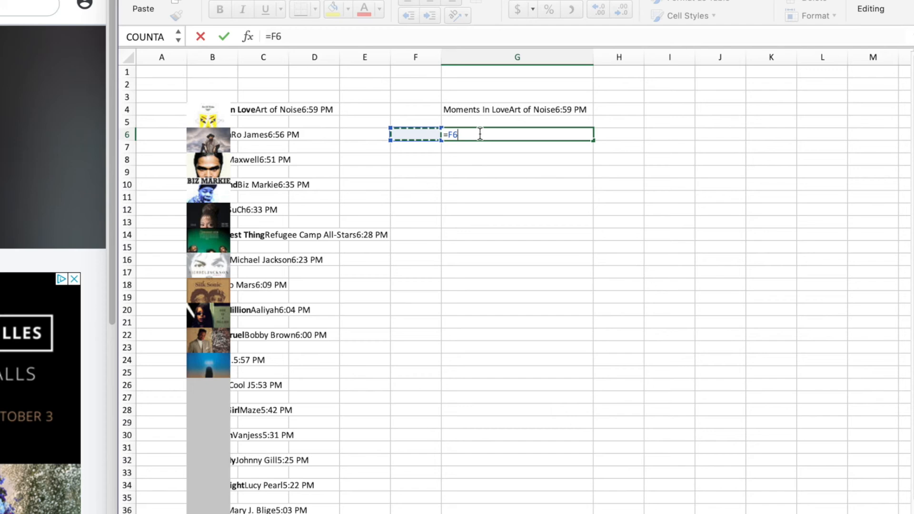
{"action": "key", "text": "Left"}
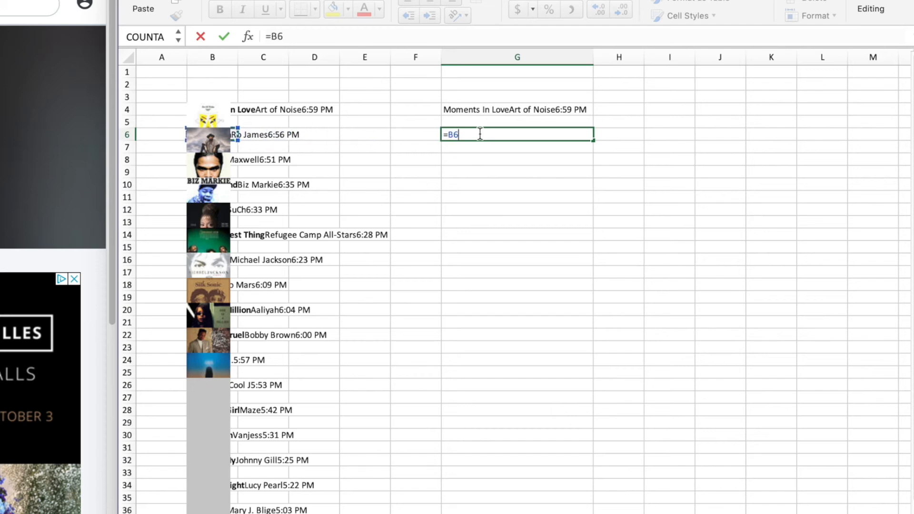
{"action": "key", "text": "Return"}
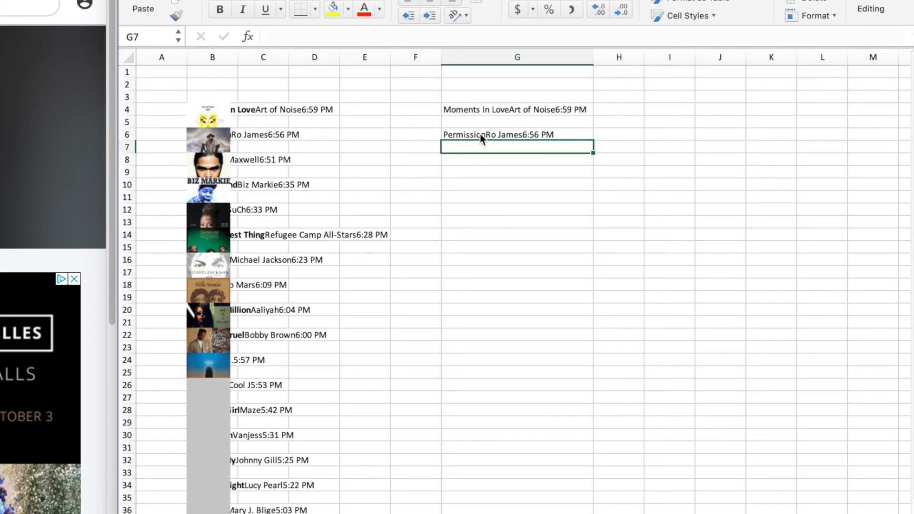
Fill the G6 formula down column G to row 42
{"action": "left_click", "coordinate": [521, 133]}
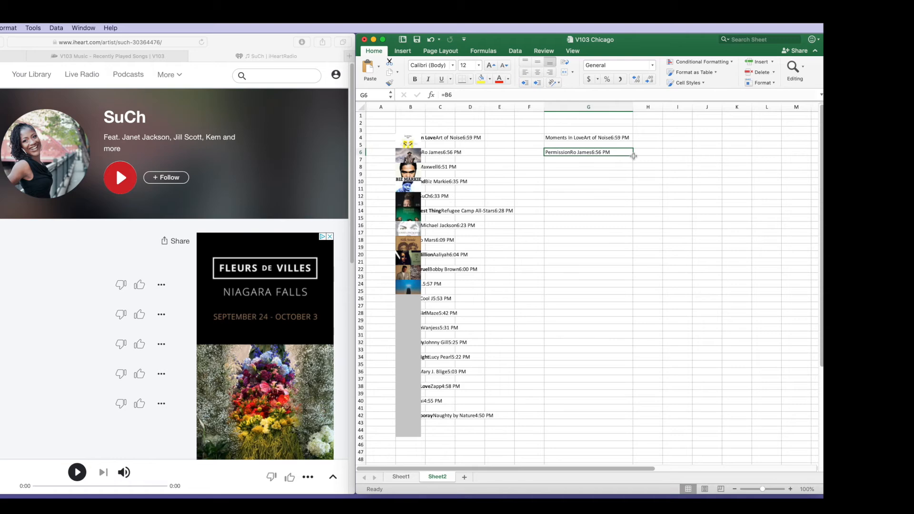
{"action": "left_click_drag", "start_coordinate": [633, 155], "coordinate": [640, 417]}
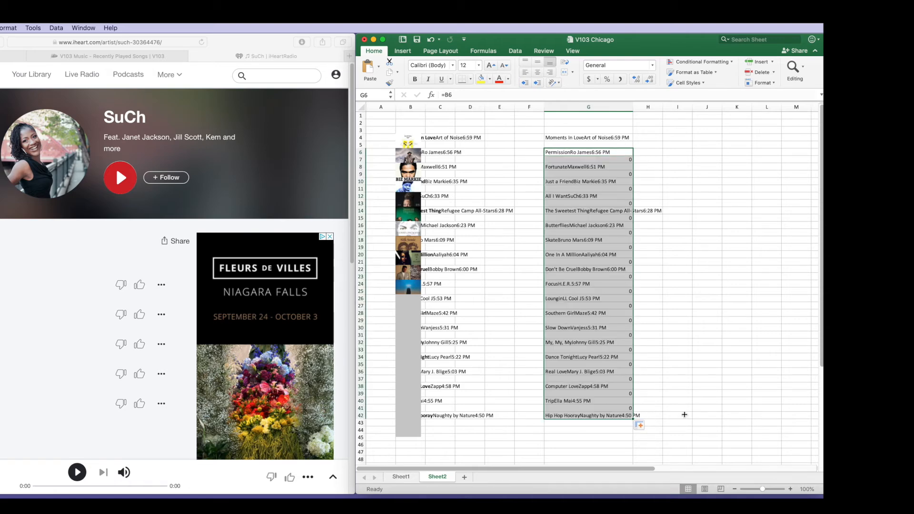
{"action": "left_click", "coordinate": [706, 393]}
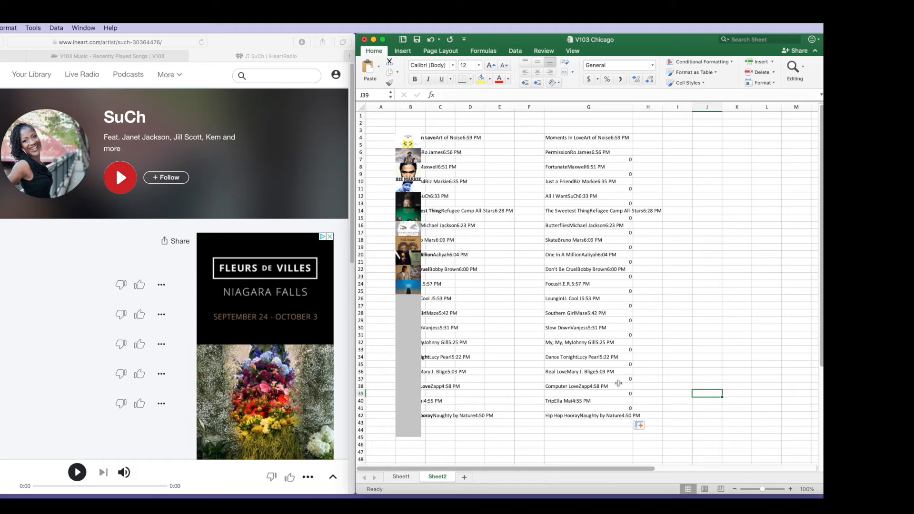
Sort rows 4 to 42 by Column G on values from A to Z
{"action": "left_click", "coordinate": [361, 137]}
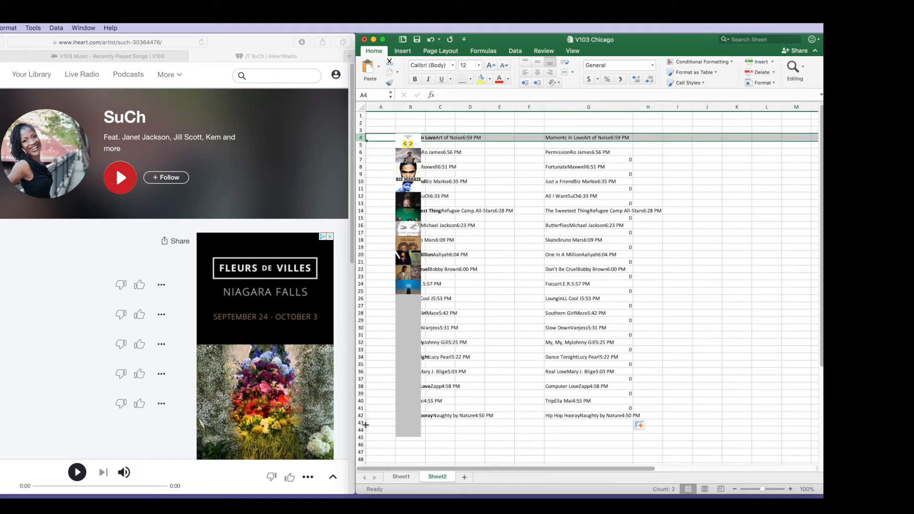
{"action": "left_click", "coordinate": [361, 415], "text": "shift"}
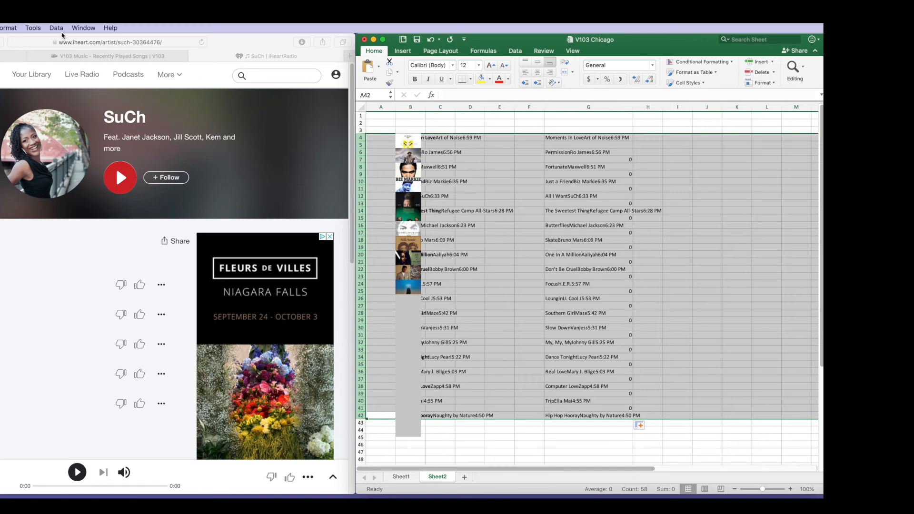
{"action": "left_click", "coordinate": [57, 30]}
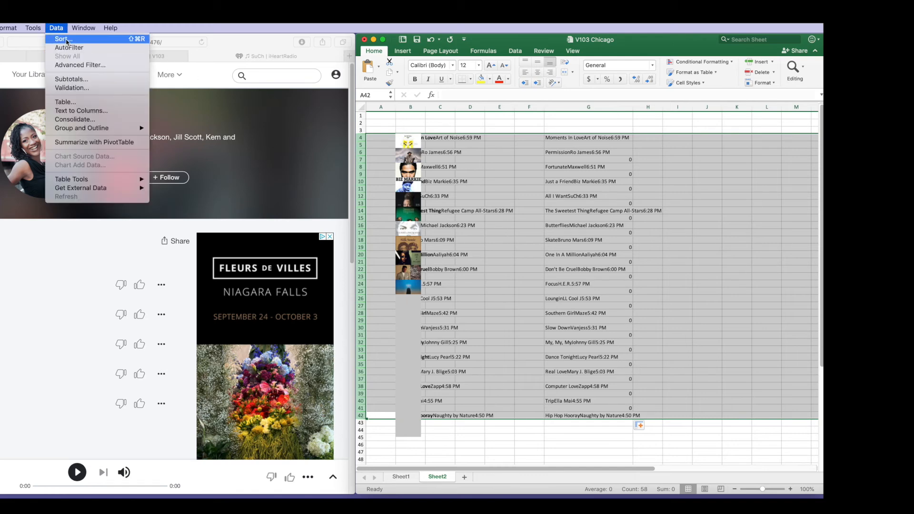
{"action": "left_click", "coordinate": [66, 39]}
{"action": "left_click", "coordinate": [103, 287]}
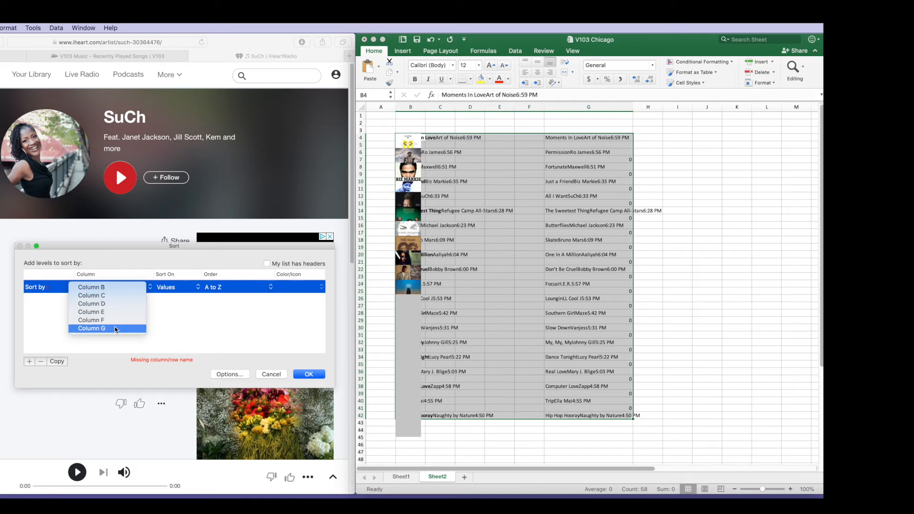
{"action": "left_click", "coordinate": [109, 328]}
{"action": "left_click", "coordinate": [309, 375]}
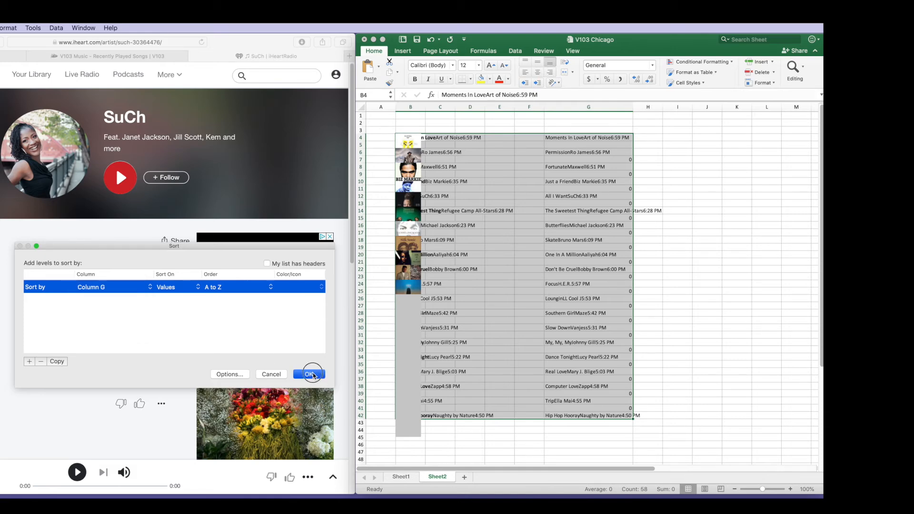
{"action": "left_click", "coordinate": [707, 334]}
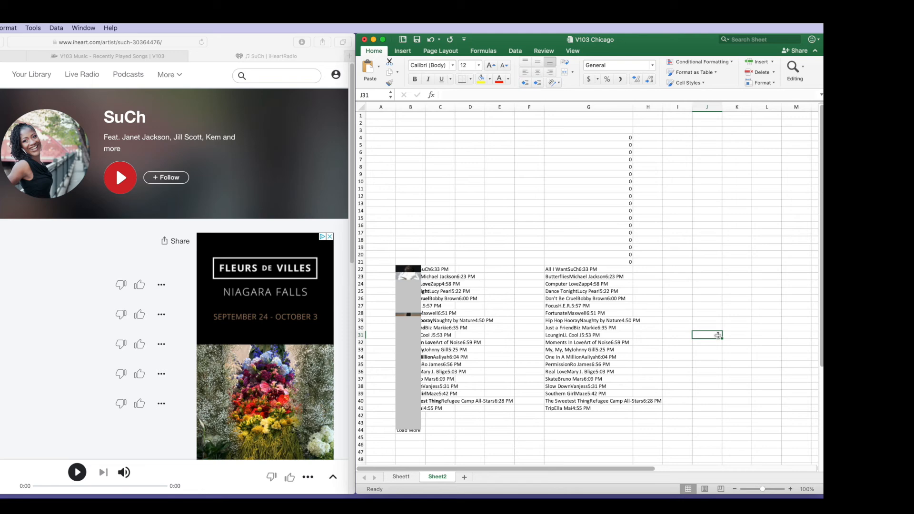
Delete rows 2 to 21, which hold the zeros and blanks above the sorted songs
{"action": "left_click", "coordinate": [361, 262]}
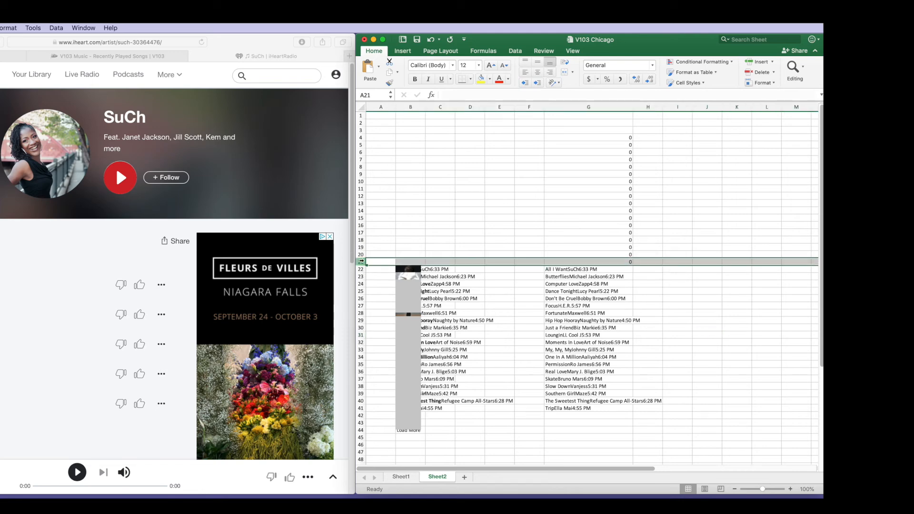
{"action": "left_click", "coordinate": [360, 123], "text": "shift"}
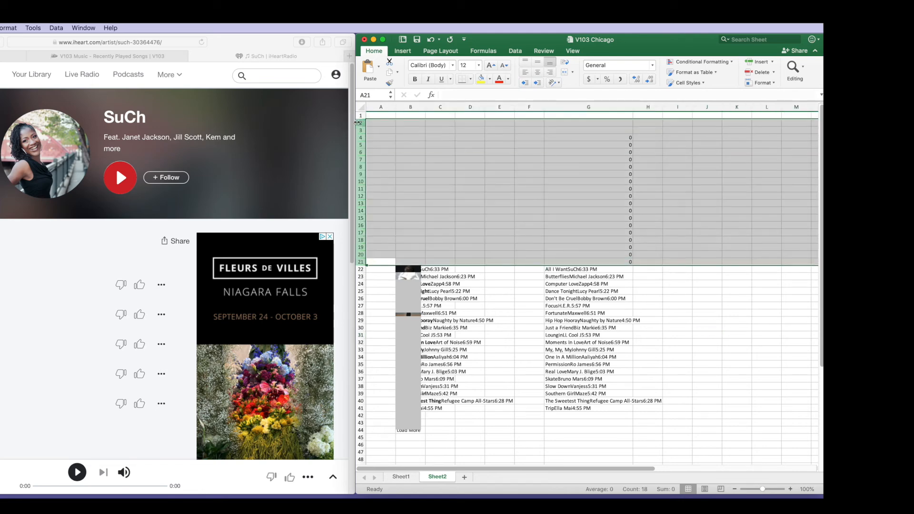
{"action": "left_click", "coordinate": [145, 21]}
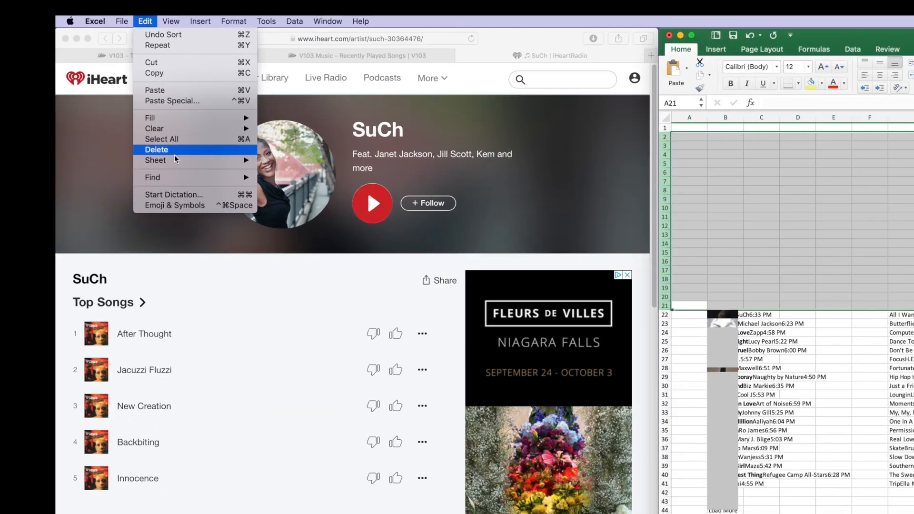
{"action": "left_click", "coordinate": [174, 151]}
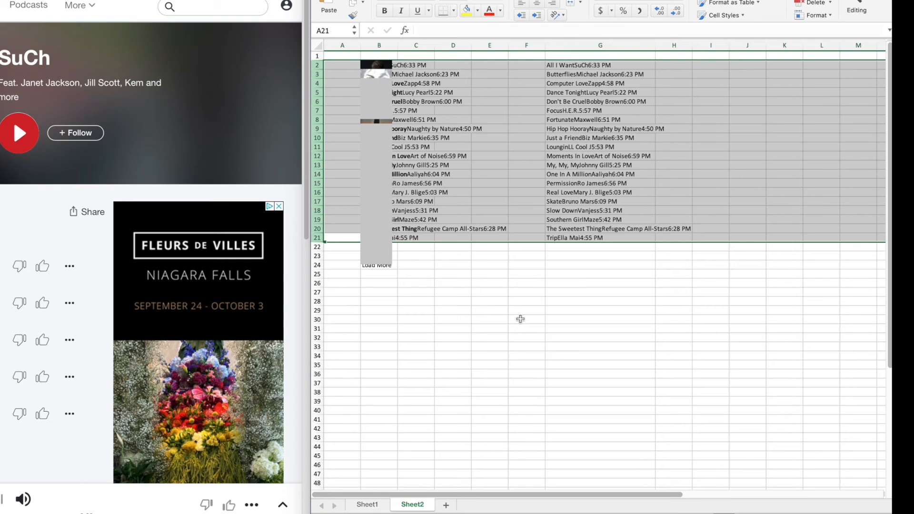
{"action": "left_click", "coordinate": [520, 319]}
Widen column G so the song text fits and copy the whole column
{"action": "left_click", "coordinate": [654, 45]}
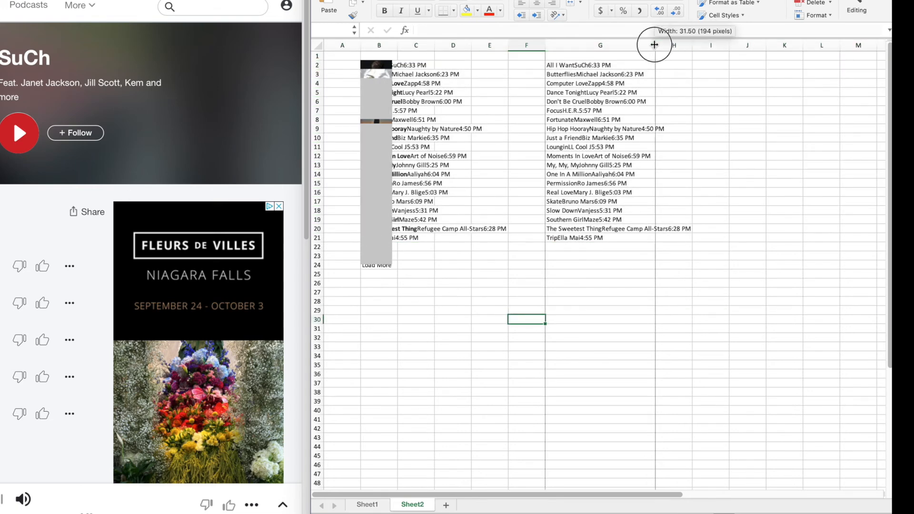
{"action": "left_click_drag", "start_coordinate": [654, 44], "coordinate": [701, 45]}
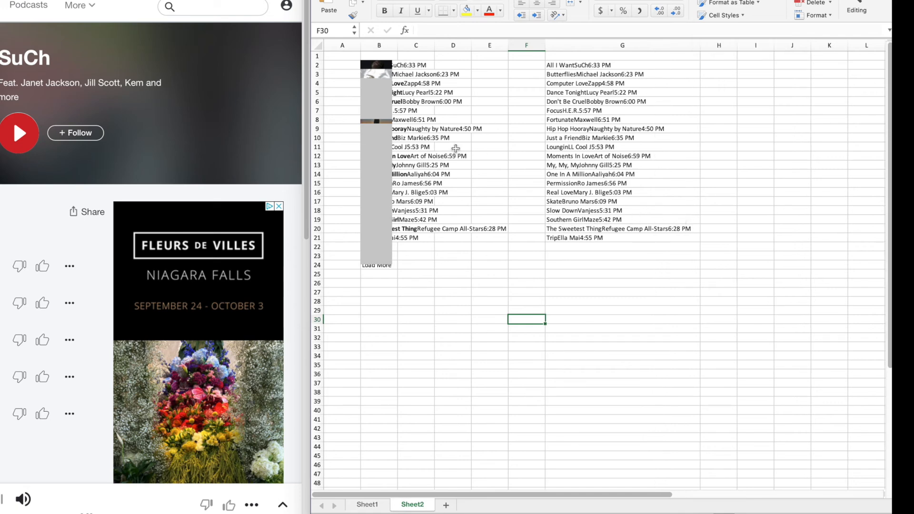
{"action": "left_click", "coordinate": [575, 44]}
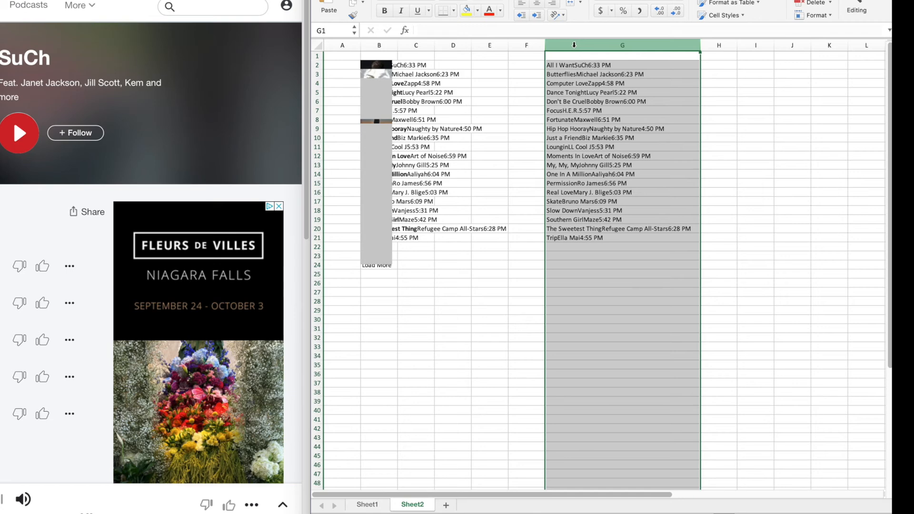
{"action": "key", "text": "super+c"}
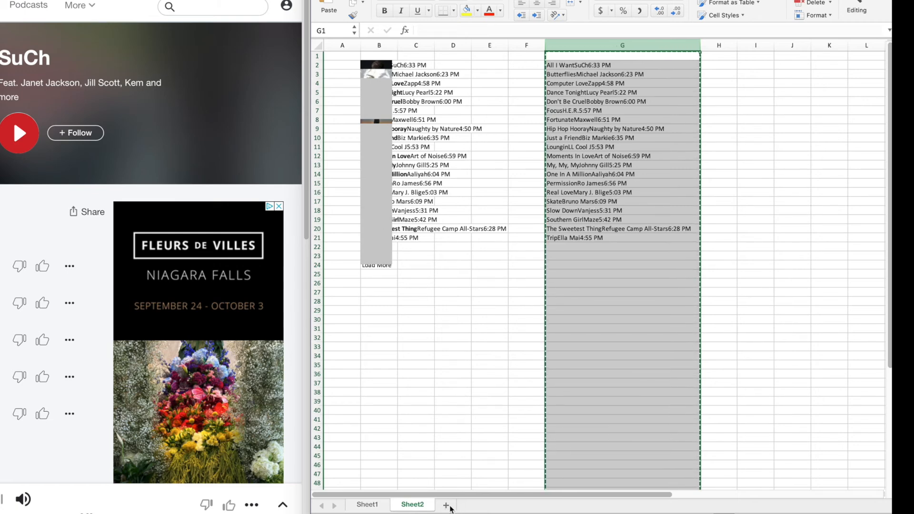
Paste the copied songs as values only into column D of a new sheet and widen that column to fit
{"action": "left_click", "coordinate": [446, 505]}
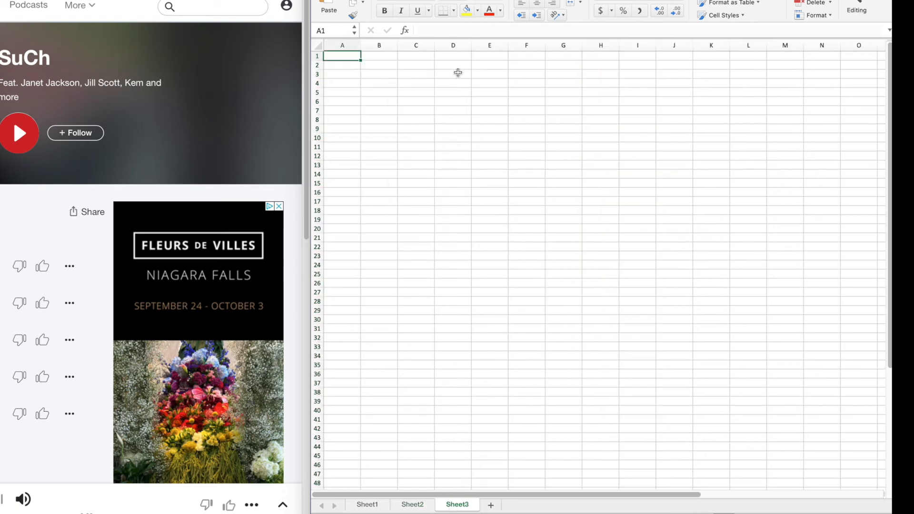
{"action": "left_click", "coordinate": [455, 46]}
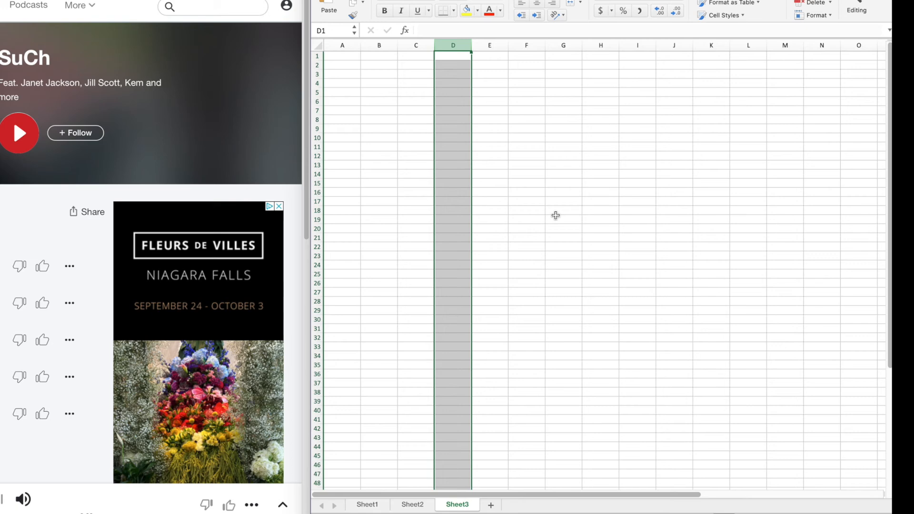
{"action": "left_click", "coordinate": [418, 506]}
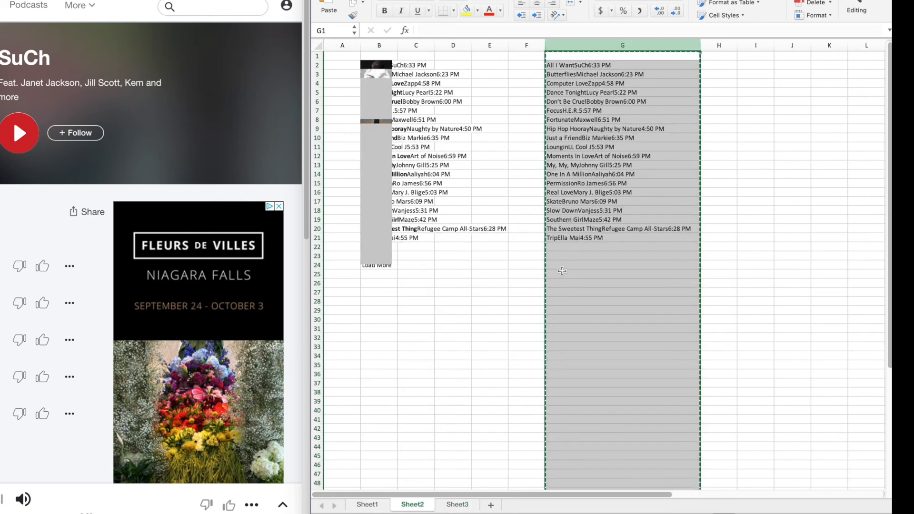
{"action": "left_click", "coordinate": [464, 506]}
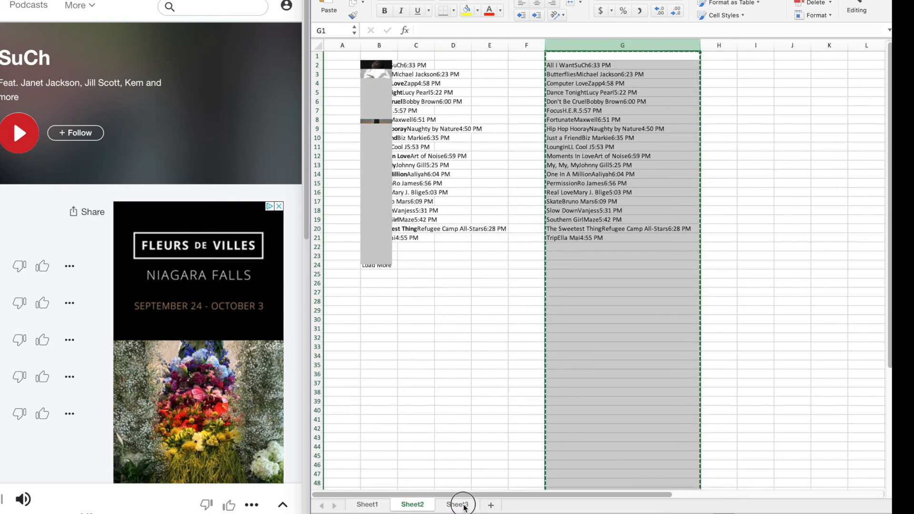
{"action": "left_click", "coordinate": [452, 45]}
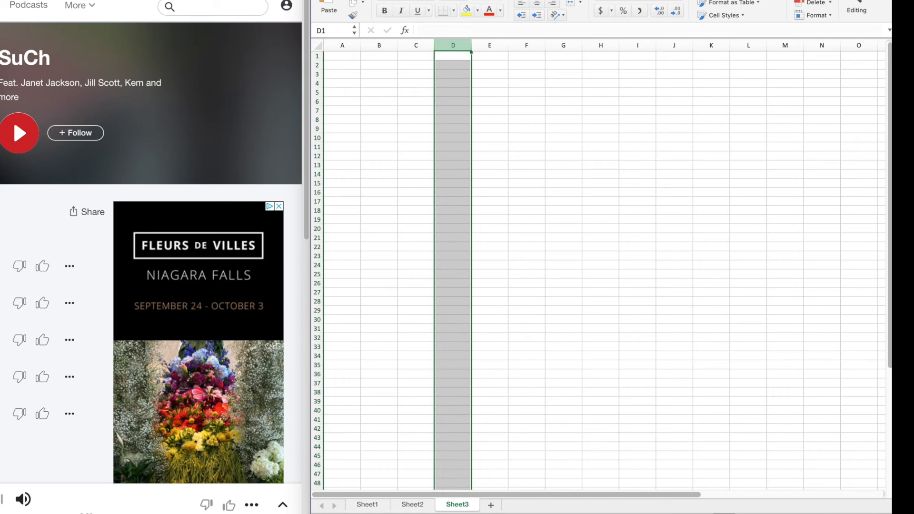
{"action": "key", "text": "ctrl+super+v"}
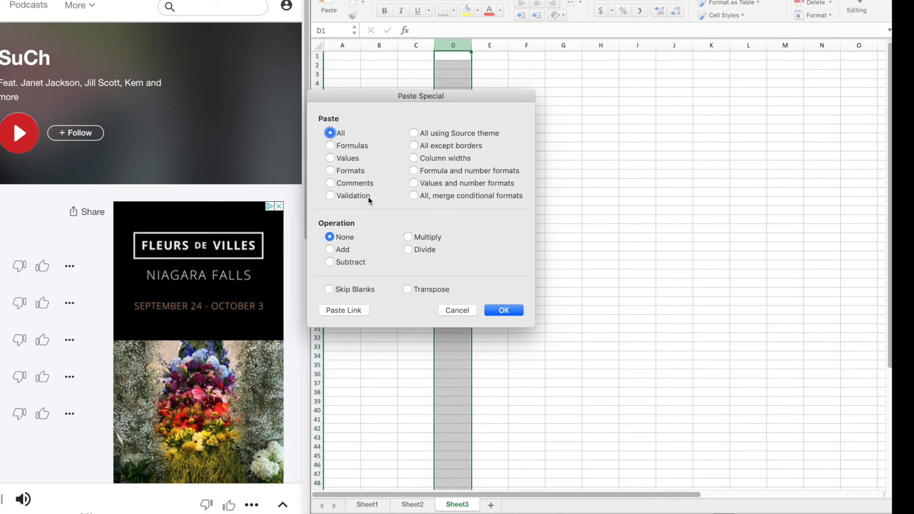
{"action": "left_click", "coordinate": [330, 158]}
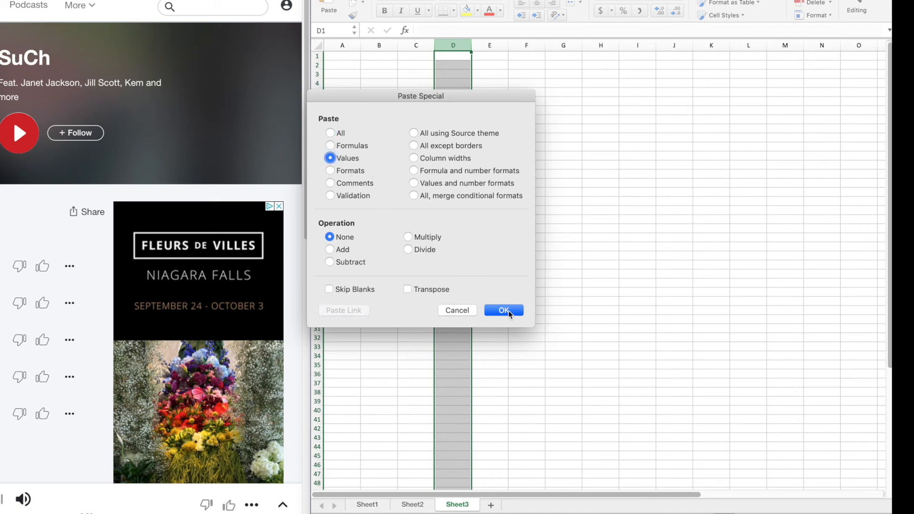
{"action": "left_click", "coordinate": [505, 310]}
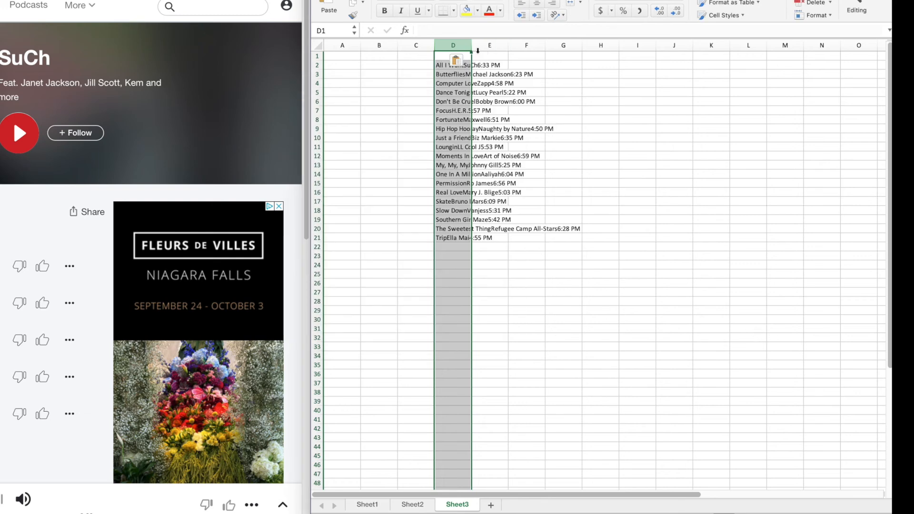
{"action": "double_click", "coordinate": [469, 44]}
{"action": "left_click", "coordinate": [656, 117]}
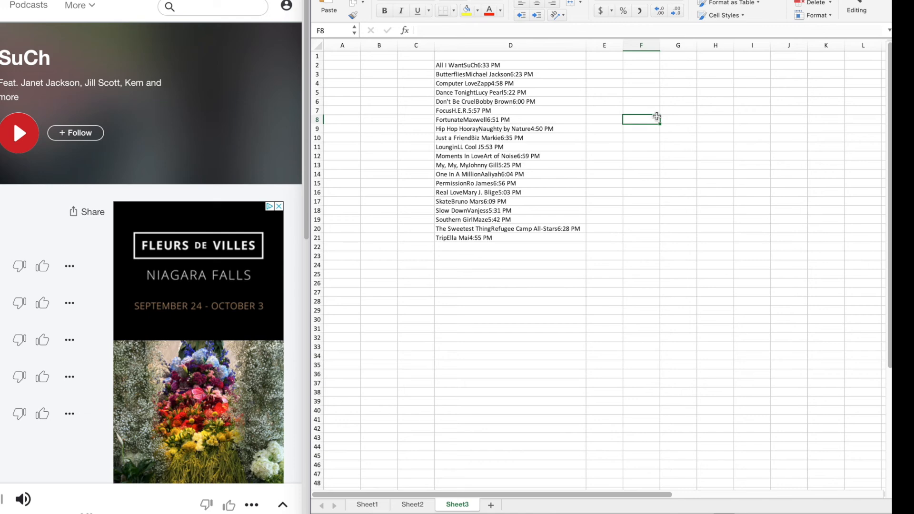
Copy the "My, My, My" song text from D13 into each cell of D28 through D38
{"action": "left_click", "coordinate": [457, 166]}
{"action": "key", "text": "ctrl+c"}
{"action": "left_click", "coordinate": [460, 300]}
{"action": "key", "text": "ctrl+v"}
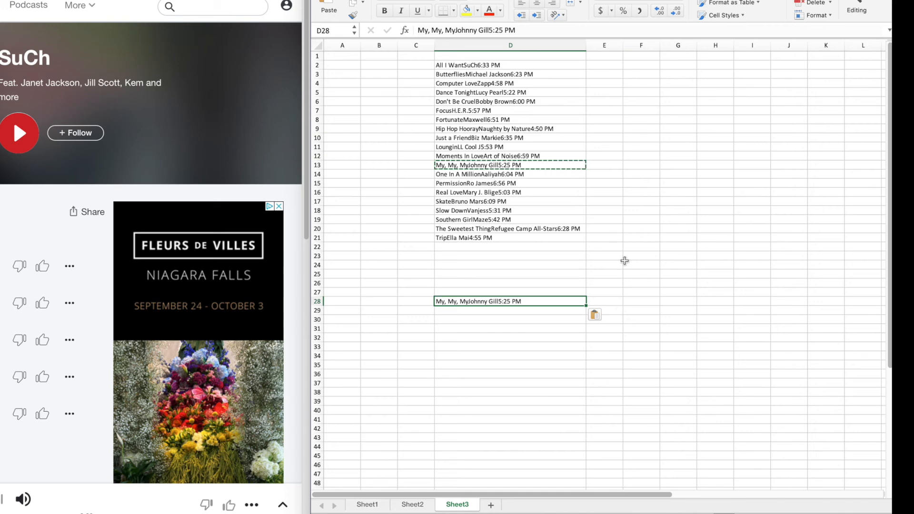
{"action": "left_click", "coordinate": [551, 310]}
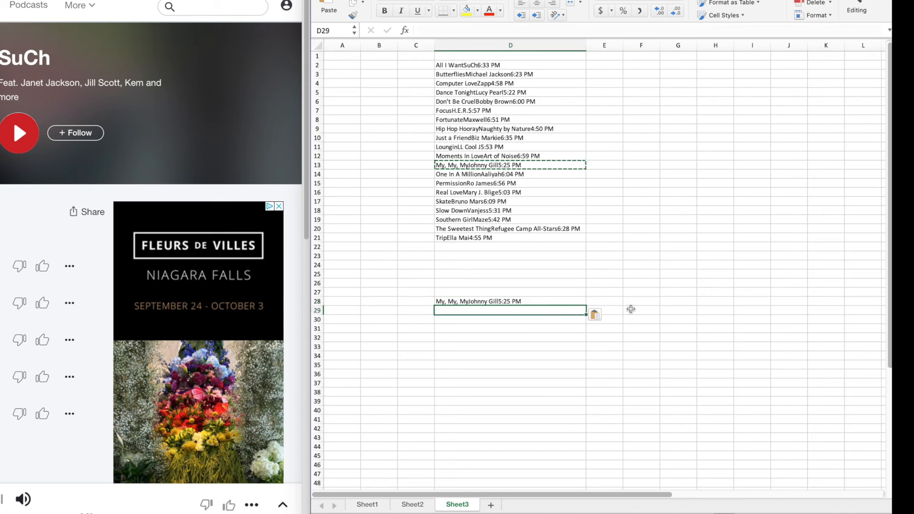
{"action": "key", "text": "ctrl+v"}
{"action": "left_click", "coordinate": [596, 323]}
{"action": "left_click", "coordinate": [537, 323]}
{"action": "left_click", "coordinate": [537, 321]}
{"action": "key", "text": "ctrl+v"}
{"action": "left_click", "coordinate": [534, 328]}
{"action": "key", "text": "ctrl+v"}
{"action": "left_click", "coordinate": [536, 338]}
{"action": "key", "text": "ctrl+v"}
{"action": "left_click", "coordinate": [533, 357]}
{"action": "key", "text": "ctrl+v"}
{"action": "left_click", "coordinate": [523, 348]}
{"action": "key", "text": "ctrl+v"}
{"action": "left_click", "coordinate": [530, 374]}
{"action": "key", "text": "ctrl+v"}
{"action": "left_click", "coordinate": [526, 364]}
{"action": "key", "text": "ctrl+v"}
{"action": "left_click", "coordinate": [527, 392]}
{"action": "key", "text": "ctrl+v"}
{"action": "left_click", "coordinate": [529, 383]}
{"action": "key", "text": "ctrl+v"}
{"action": "left_click", "coordinate": [633, 340]}
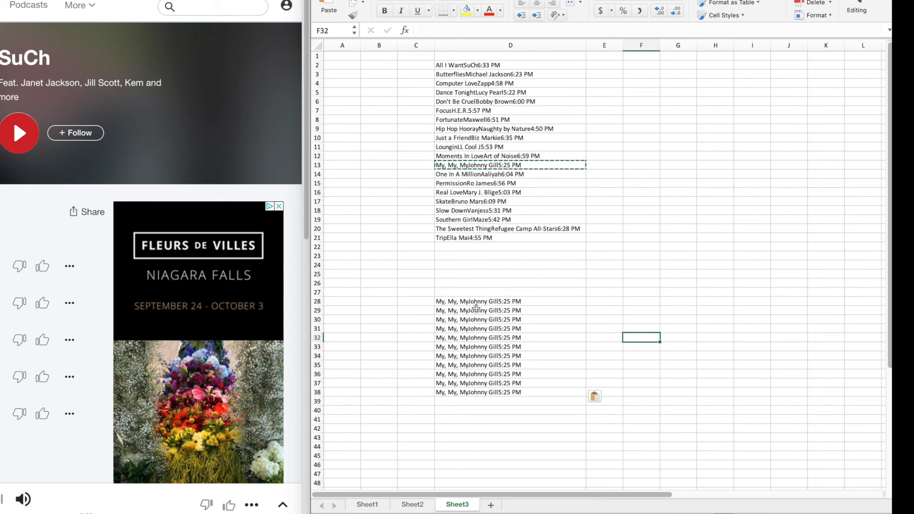
{"action": "left_click", "coordinate": [618, 300]}
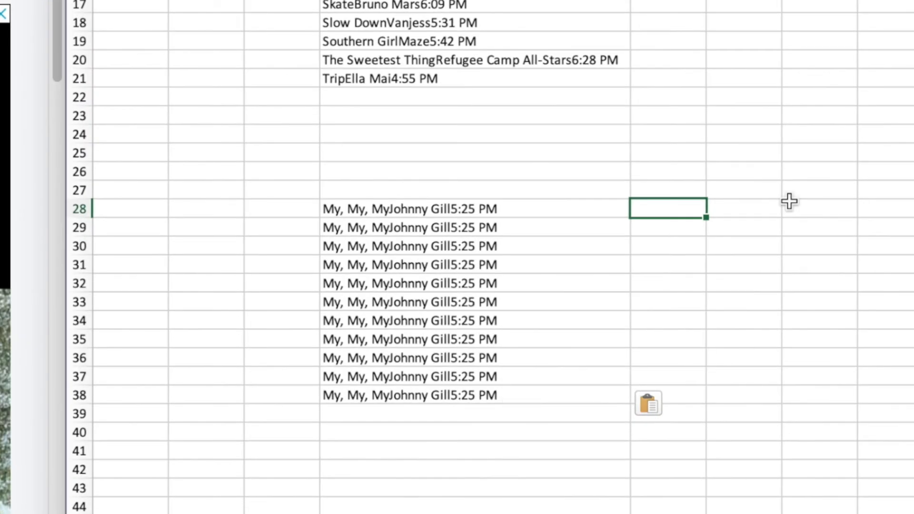
{"action": "type", "text": "1"}
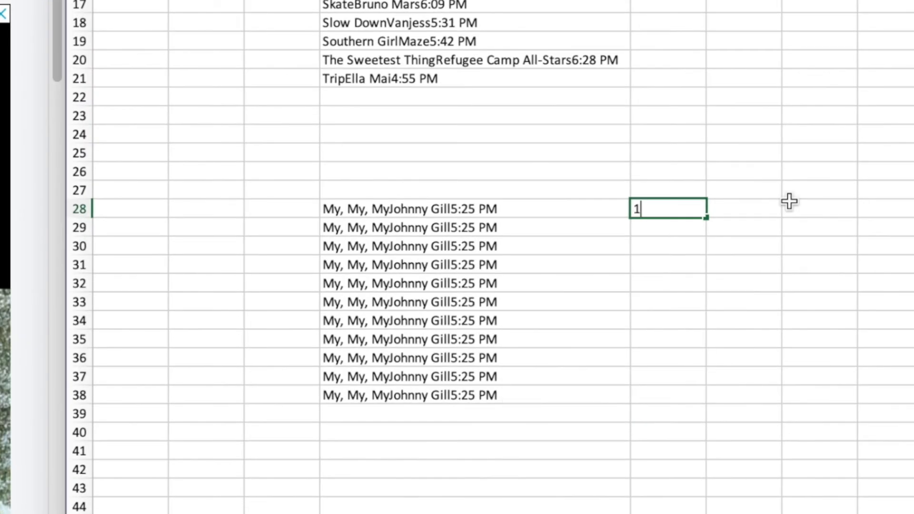
{"action": "type", "text": "1"}
{"action": "key", "text": "Return"}
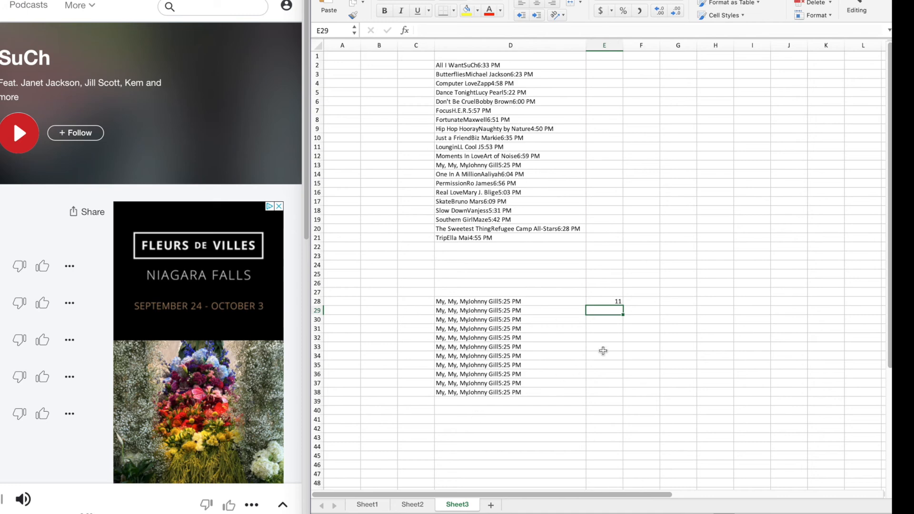
{"action": "left_click", "coordinate": [608, 301]}
{"action": "key", "text": "Delete"}
{"action": "key", "text": "Return"}
{"action": "left_click", "coordinate": [628, 334]}
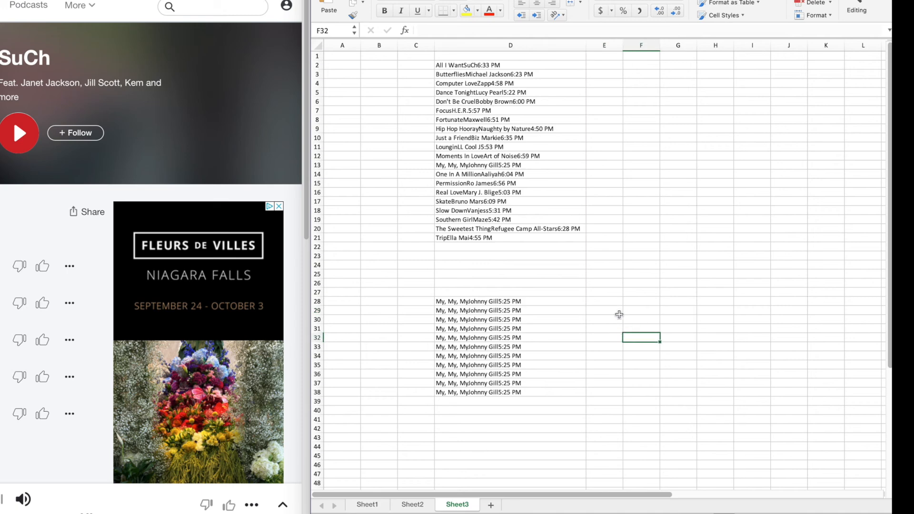
Enter the formula =RIGHT(D28,7) in C28 to extract the play time from the song text
{"action": "left_click", "coordinate": [410, 300]}
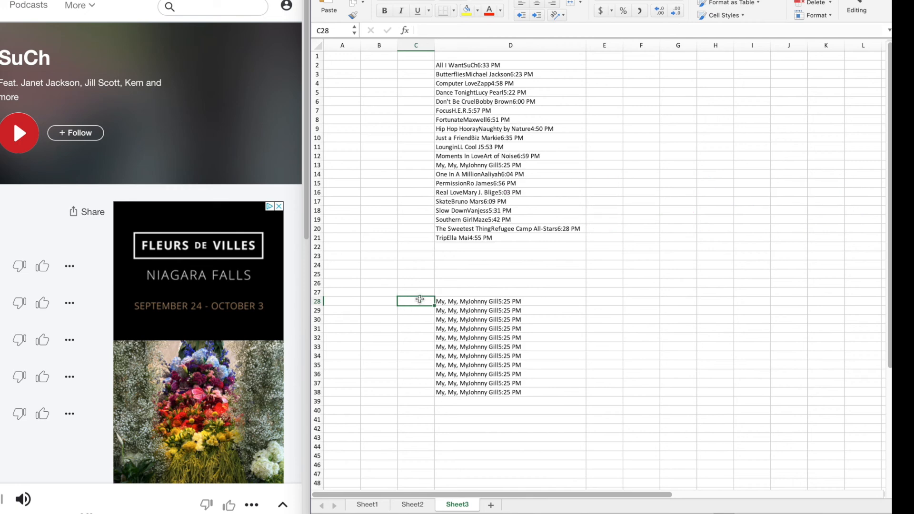
{"action": "type", "text": "="}
{"action": "type", "text": "right("}
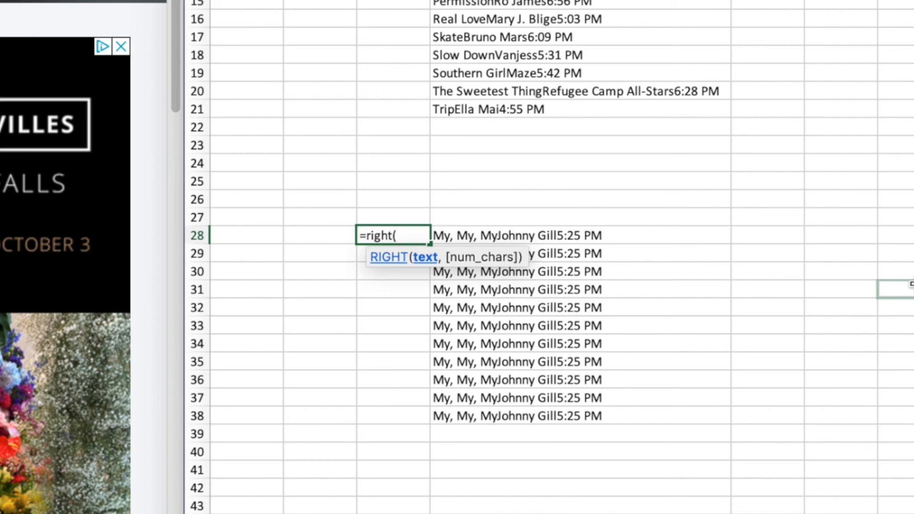
{"action": "left_click", "coordinate": [650, 238]}
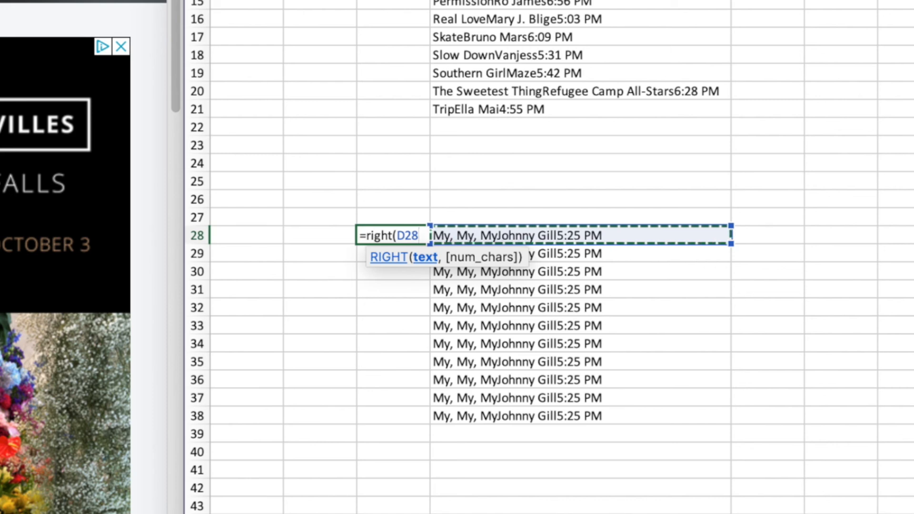
{"action": "type", "text": ","}
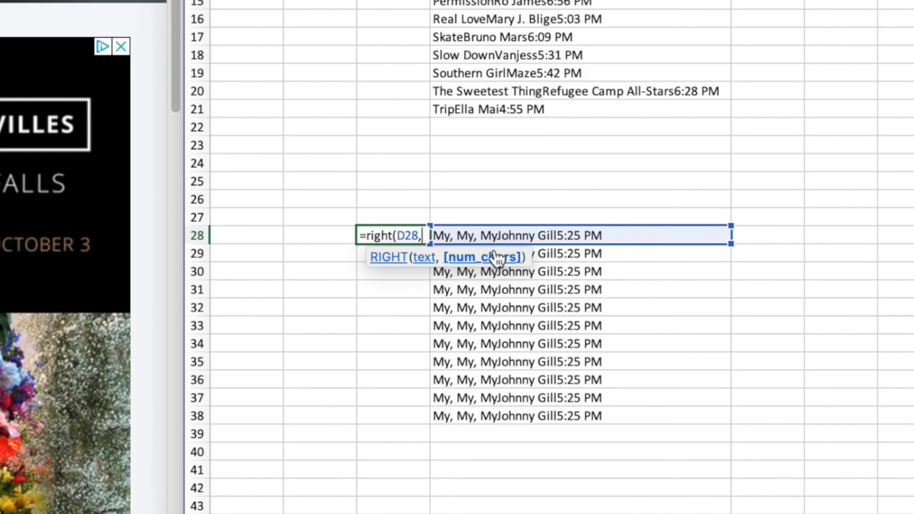
{"action": "type", "text": "7"}
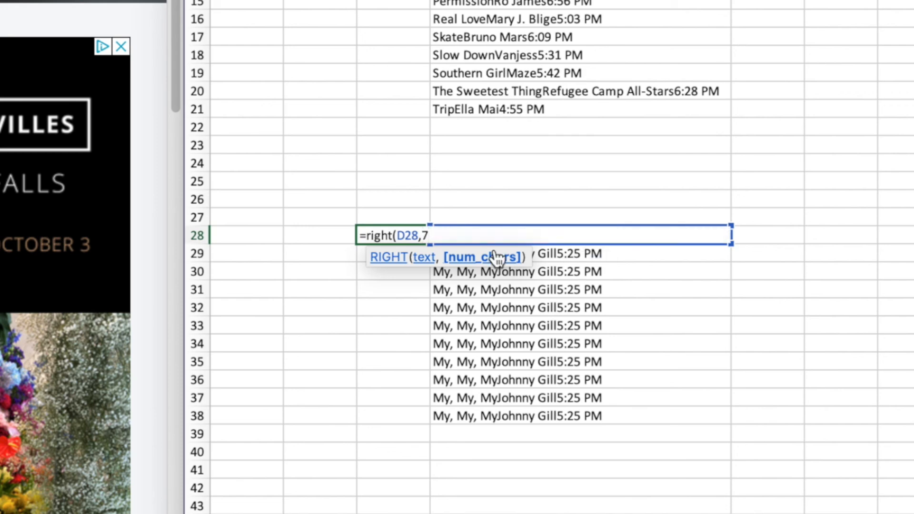
{"action": "type", "text": ")"}
{"action": "key", "text": "Return"}
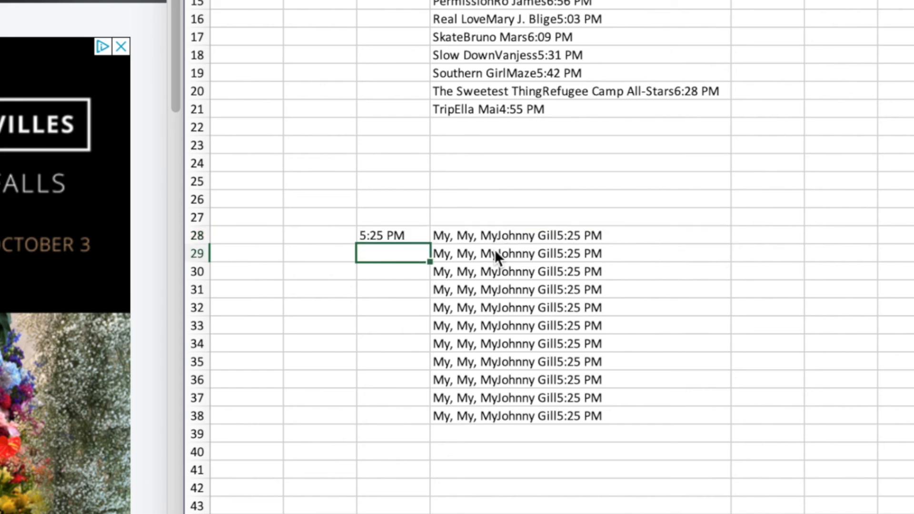
Copy the C28 time formula to C2 and fill it down column C to row 21
{"action": "left_click", "coordinate": [407, 235]}
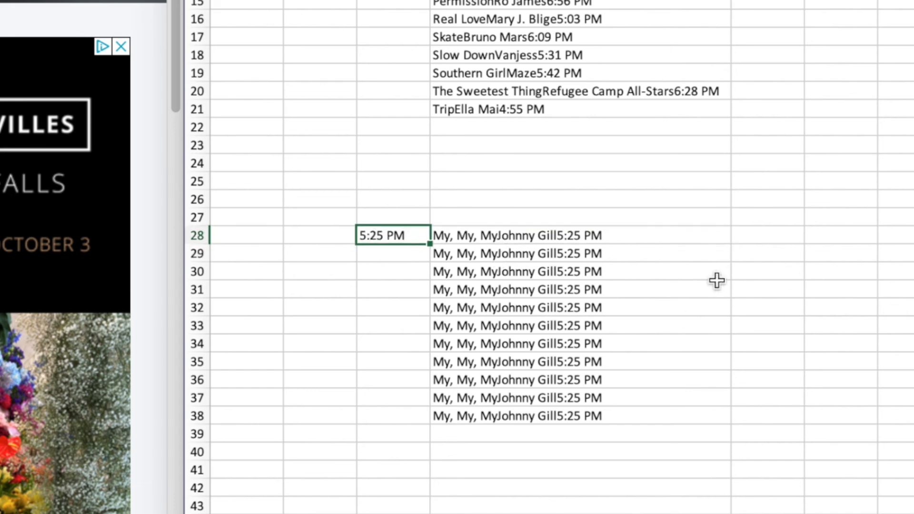
{"action": "key", "text": "ctrl+c"}
{"action": "left_click", "coordinate": [747, 270]}
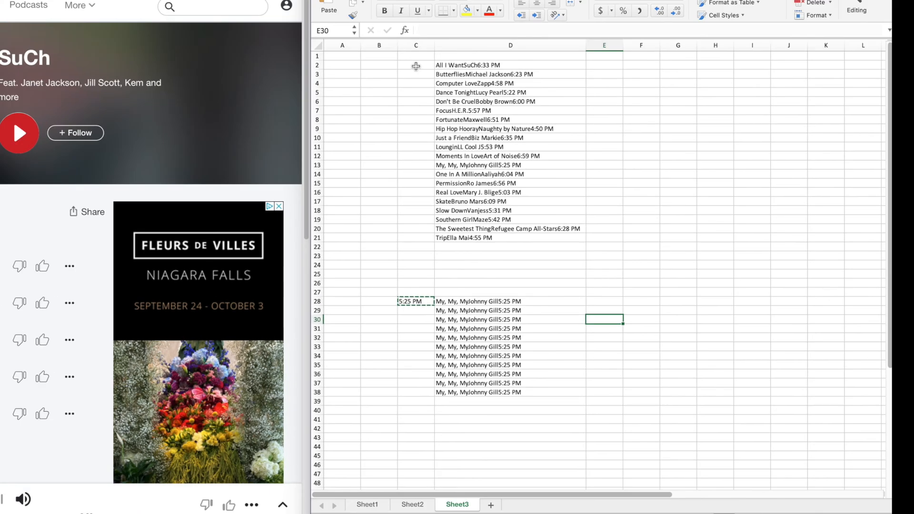
{"action": "left_click", "coordinate": [416, 66]}
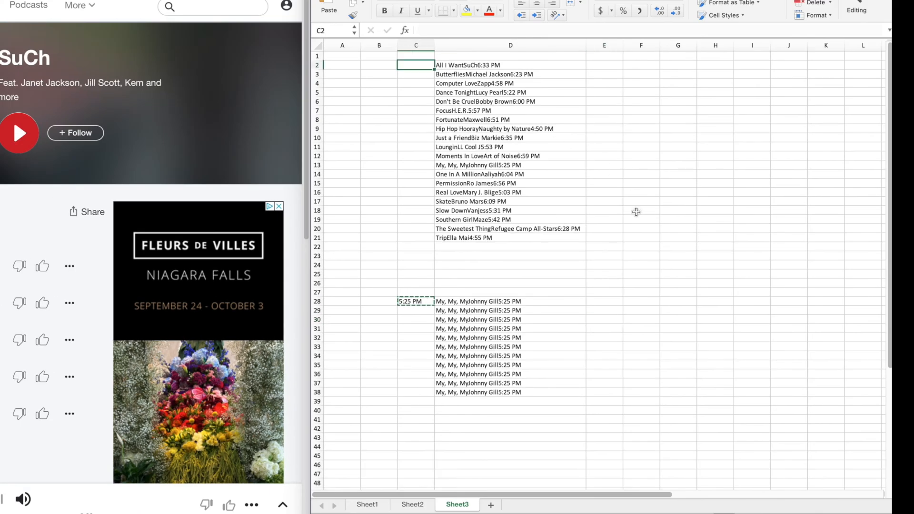
{"action": "key", "text": "ctrl+v"}
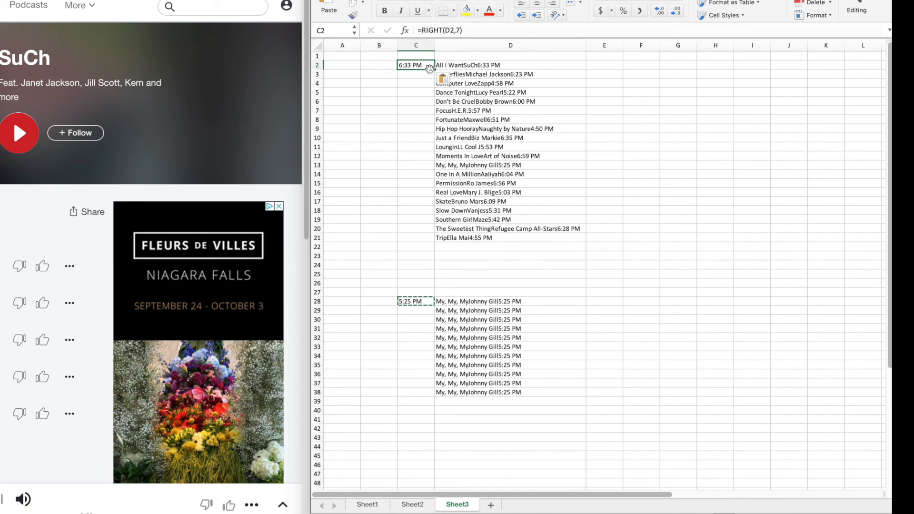
{"action": "left_click_drag", "start_coordinate": [434, 69], "coordinate": [434, 240]}
{"action": "left_click", "coordinate": [631, 246]}
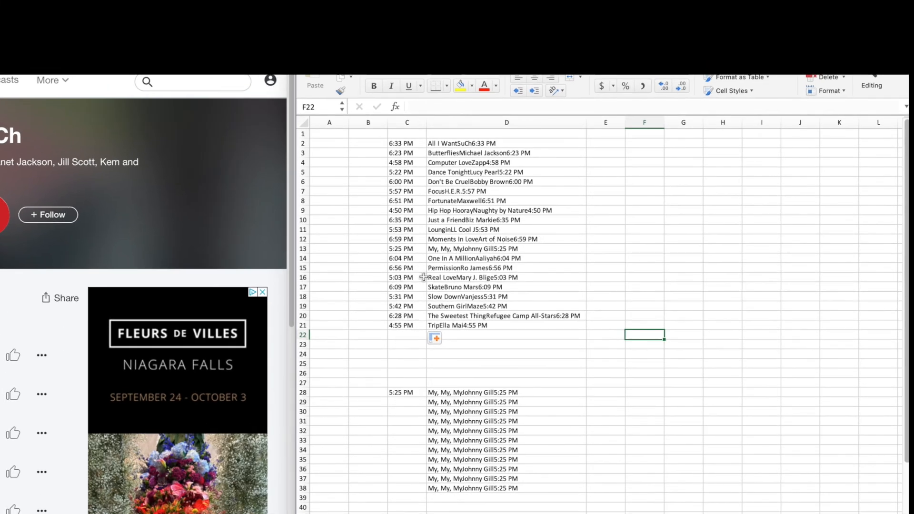
Change the time in the Skate song text in D17 to 10:09 PM
{"action": "left_click", "coordinate": [506, 287]}
{"action": "left_click_drag", "start_coordinate": [472, 108], "coordinate": [467, 108]}
{"action": "type", "text": "10"}
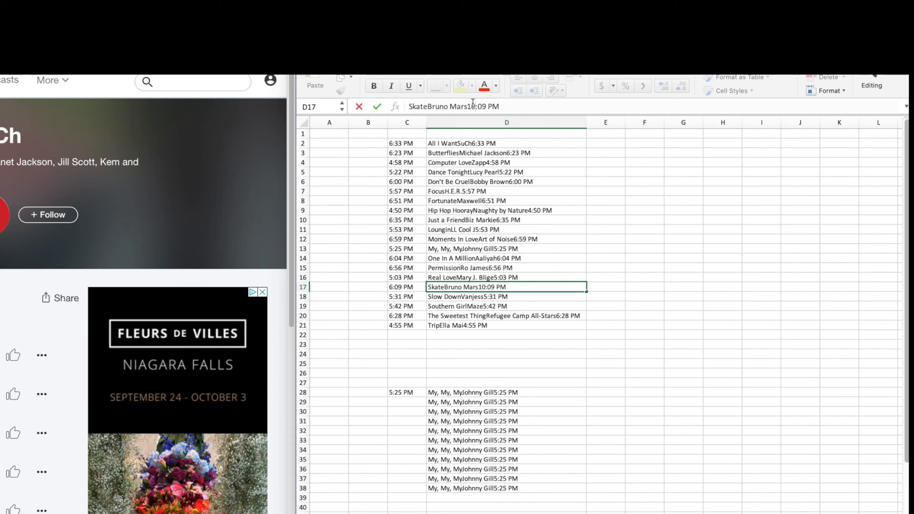
{"action": "key", "text": "Return"}
{"action": "left_click", "coordinate": [606, 392]}
Change the time in D17 to 11:09 PM and check the extraction formula in C17
{"action": "left_click", "coordinate": [524, 286]}
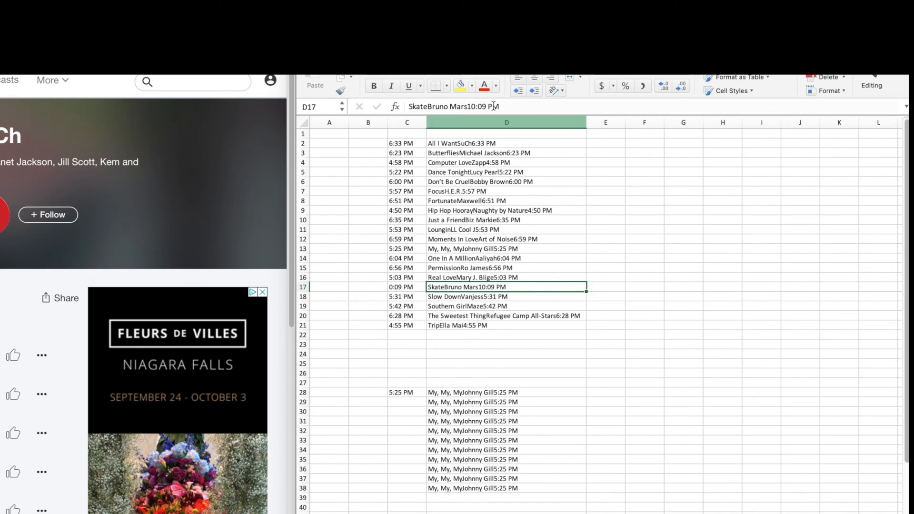
{"action": "left_click_drag", "start_coordinate": [475, 107], "coordinate": [471, 108]}
{"action": "type", "text": "1"}
{"action": "key", "text": "Return"}
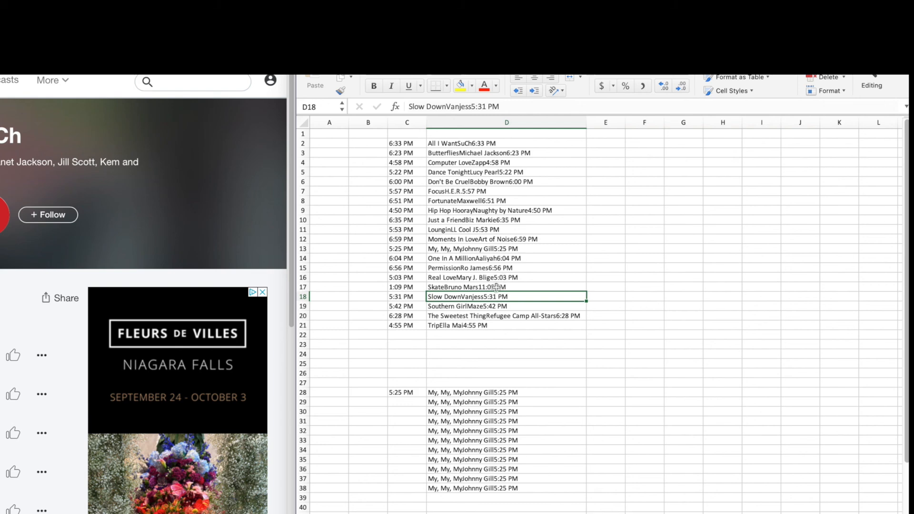
{"action": "left_click", "coordinate": [410, 287]}
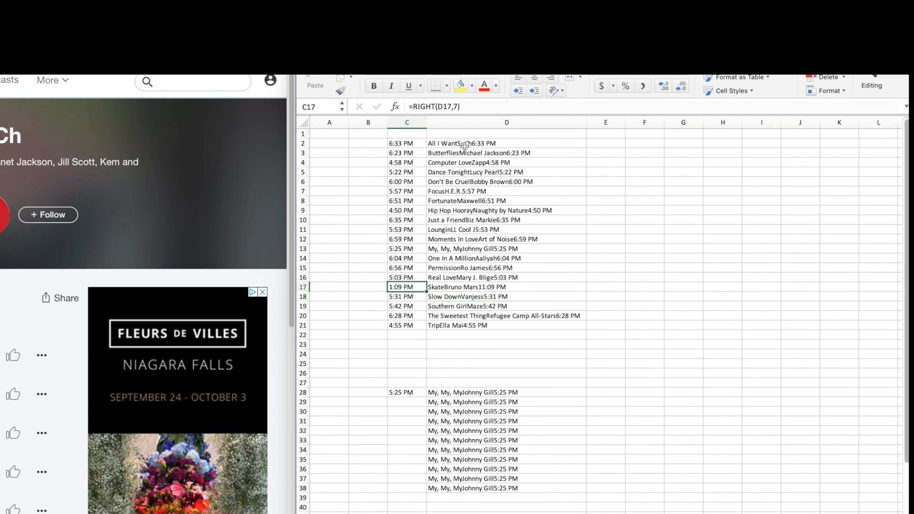
Edit the formula in C17 to =RIGHT(D17,8) so it extracts the full two-digit-hour play time
{"action": "left_click", "coordinate": [457, 106]}
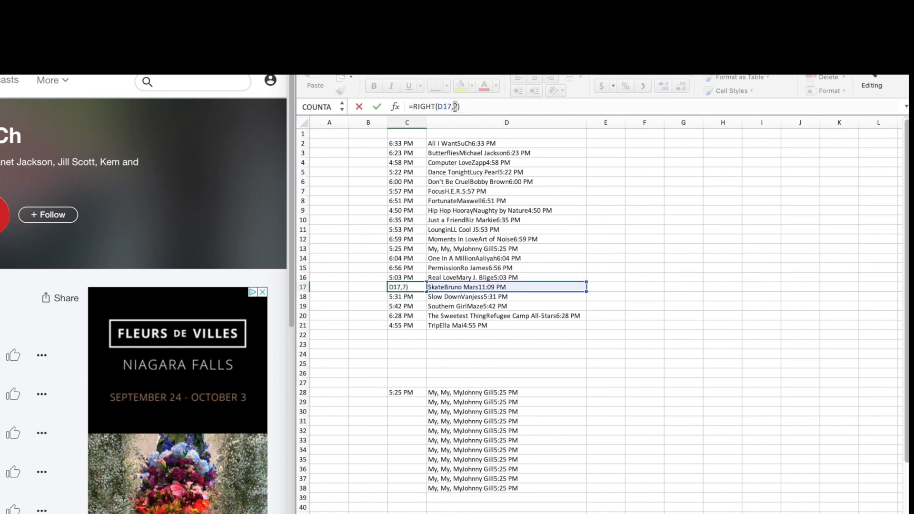
{"action": "key", "text": "BackSpace"}
{"action": "type", "text": "8"}
{"action": "key", "text": "Return"}
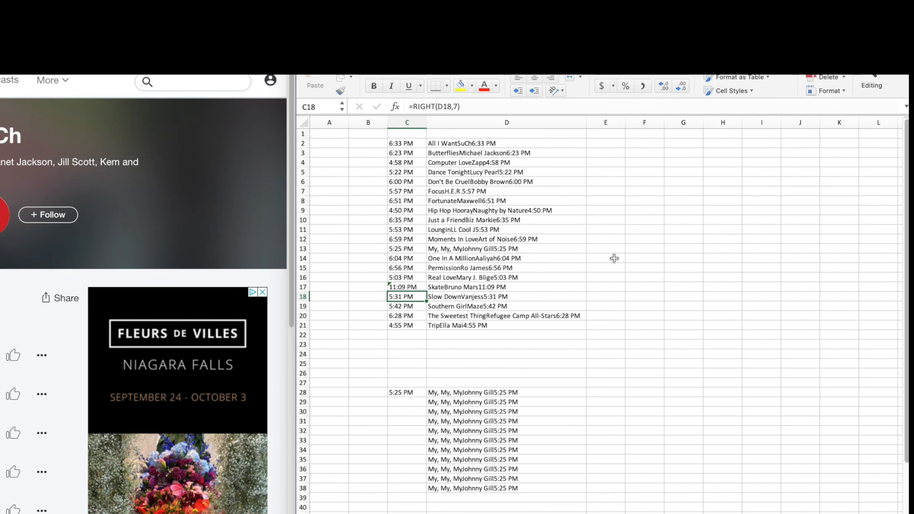
{"action": "left_click", "coordinate": [611, 384]}
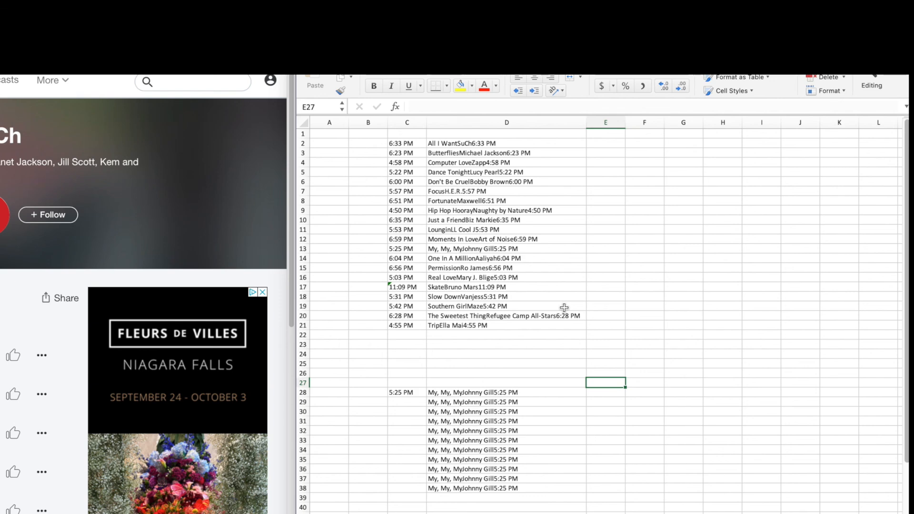
{"action": "left_click", "coordinate": [683, 335]}
Enter Mondayi as the day in A2 and Sept 22 as the date in B2
{"action": "left_click", "coordinate": [336, 143]}
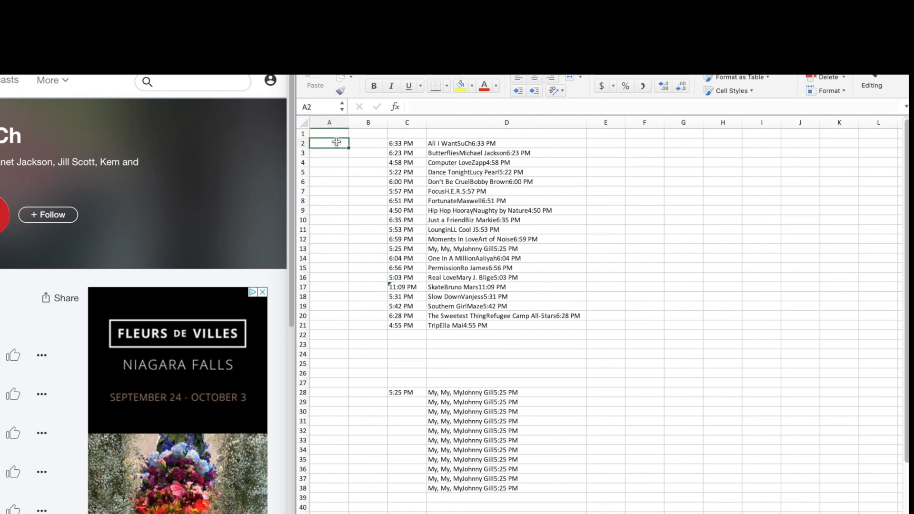
{"action": "type", "text": "Mondayi"}
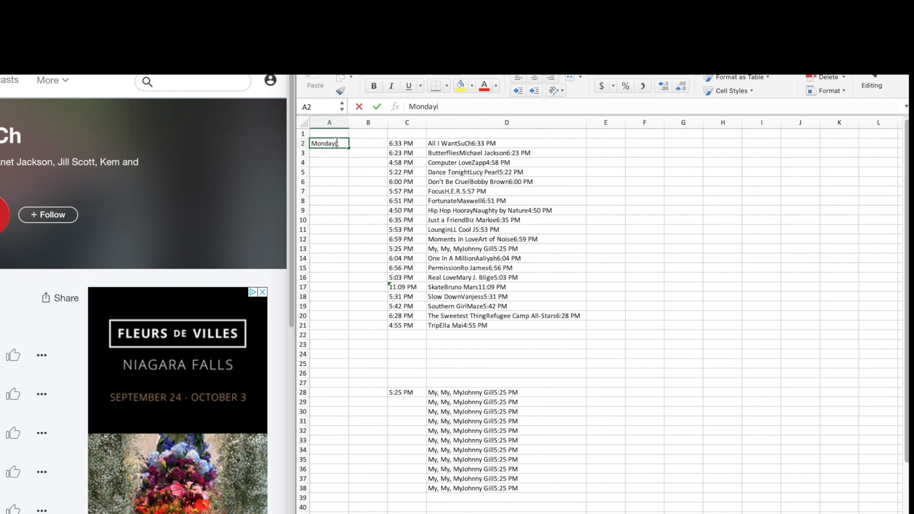
{"action": "key", "text": "Tab"}
{"action": "type", "text": "Sept"}
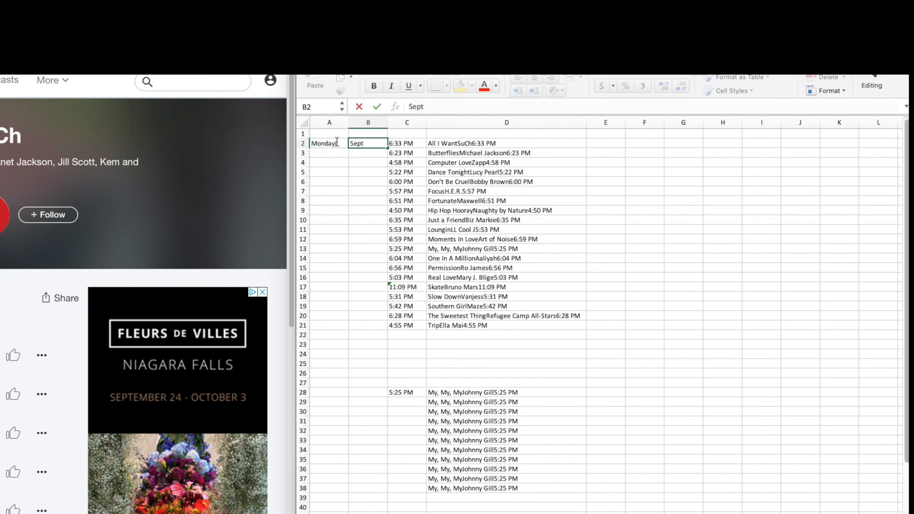
{"action": "type", "text": "22"}
{"action": "key", "text": "Return"}
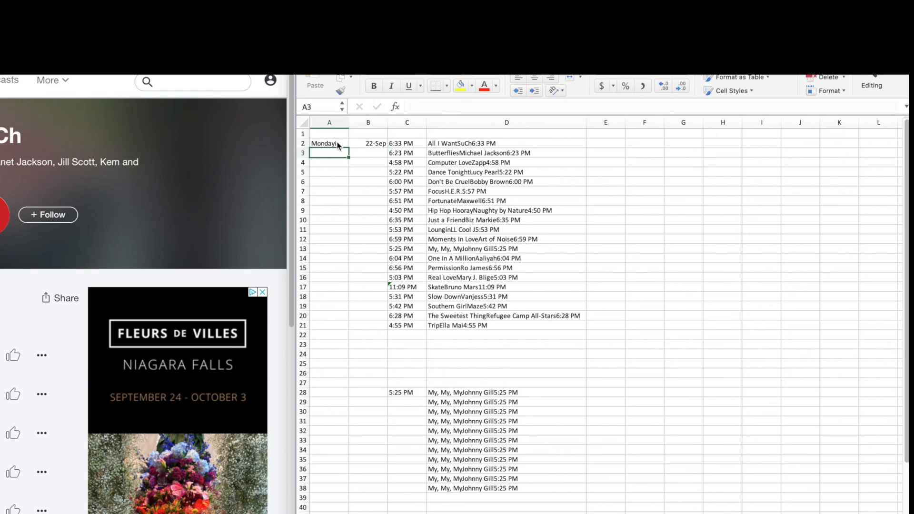
{"action": "left_click", "coordinate": [702, 217]}
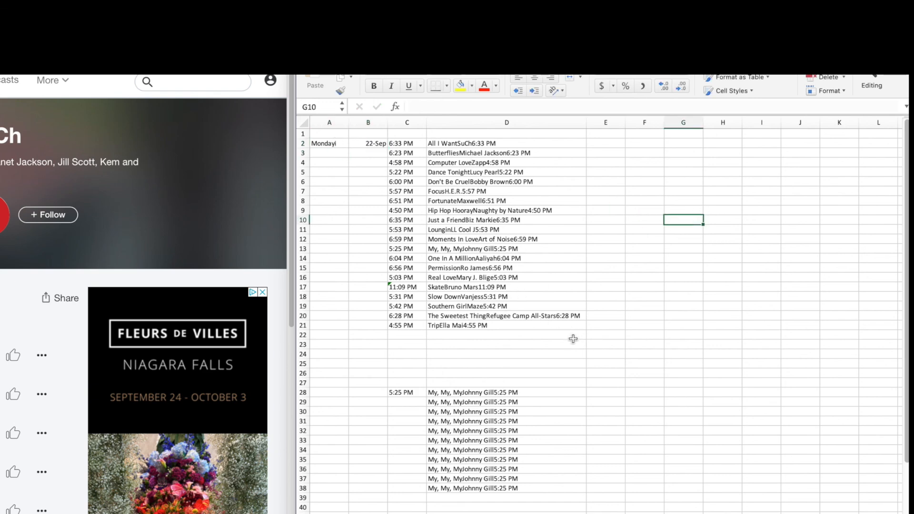
Sort rows 2 to 21 by the values in column C, A to Z, treating anything that looks like a number as a number
{"action": "left_click", "coordinate": [303, 144]}
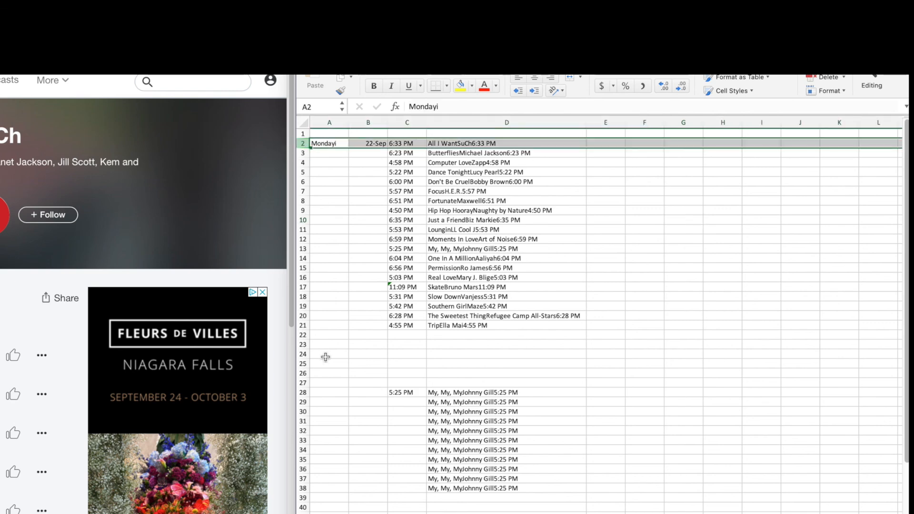
{"action": "left_click", "coordinate": [305, 325], "text": "shift"}
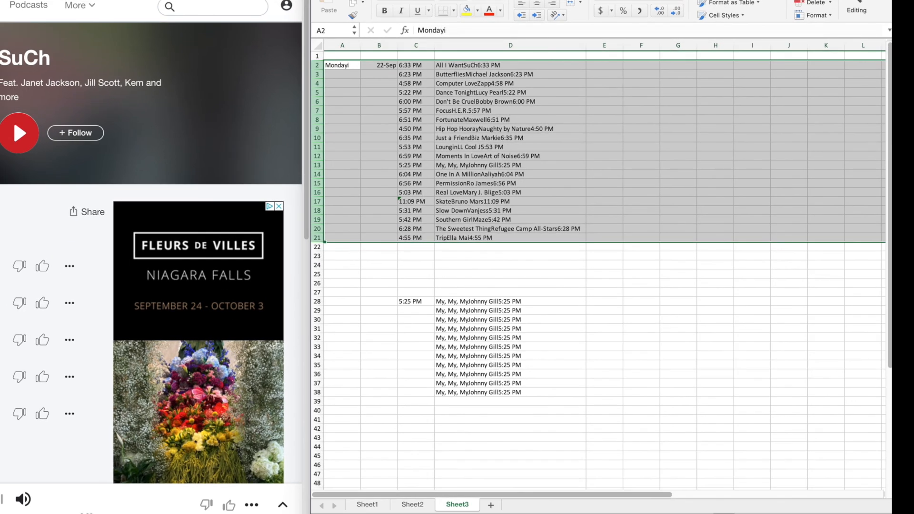
{"action": "left_click", "coordinate": [186, 34]}
{"action": "left_click", "coordinate": [192, 46]}
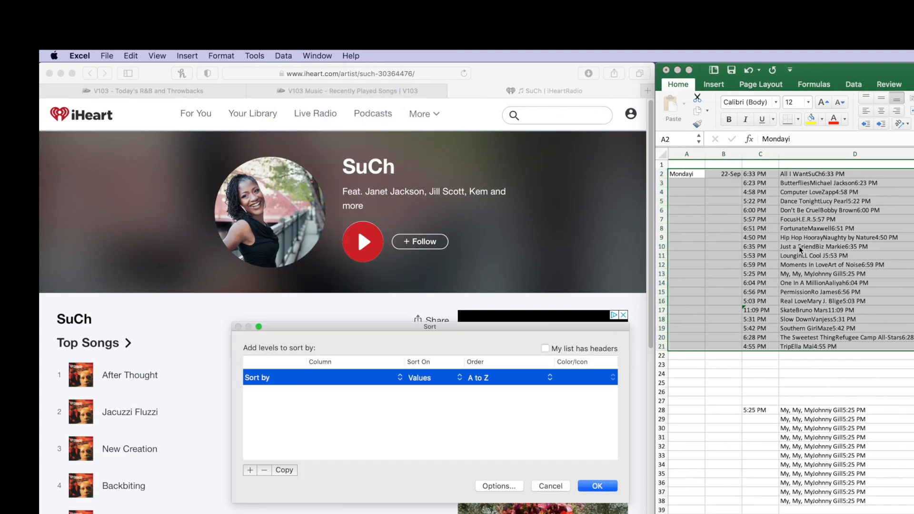
{"action": "left_click", "coordinate": [346, 377]}
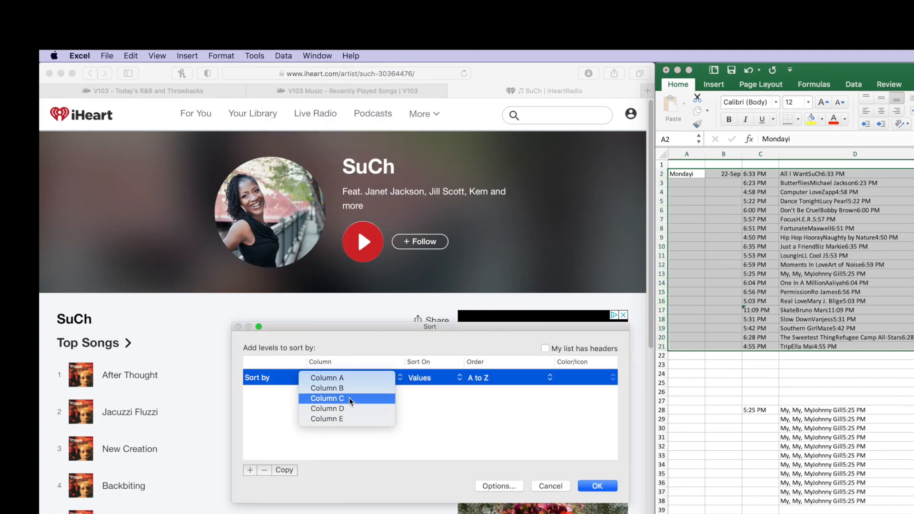
{"action": "left_click", "coordinate": [346, 398]}
{"action": "left_click", "coordinate": [601, 487]}
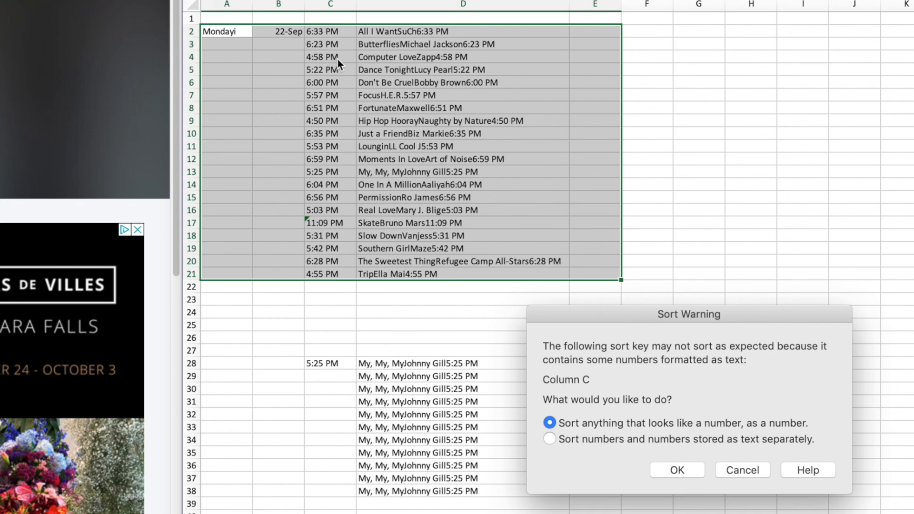
{"action": "left_click", "coordinate": [690, 467]}
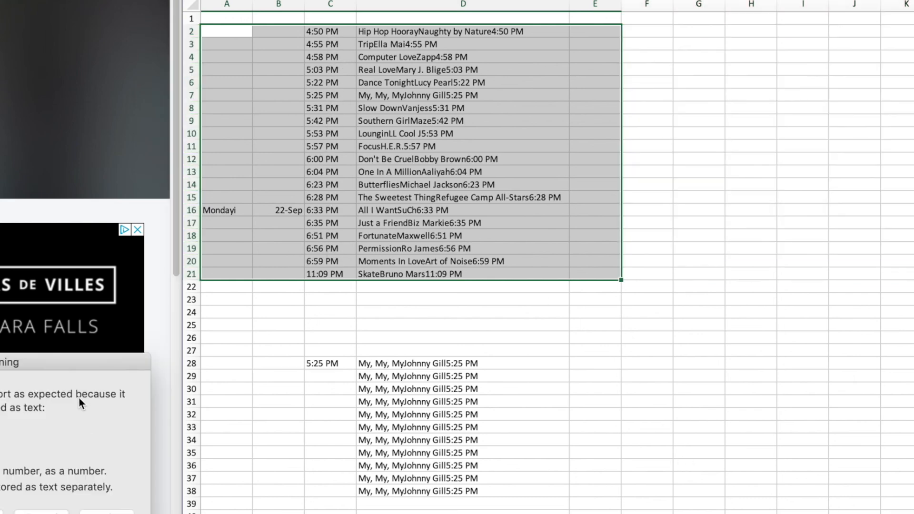
{"action": "left_click_drag", "start_coordinate": [65, 360], "coordinate": [570, 322]}
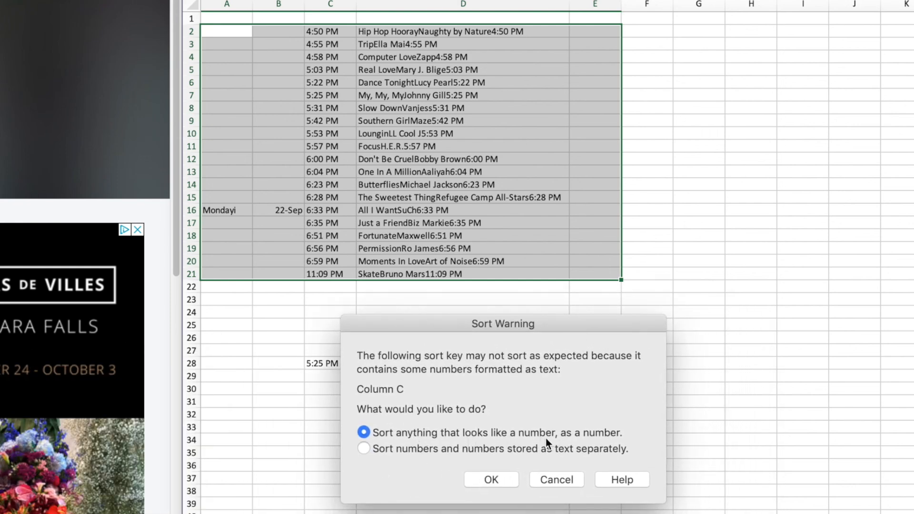
{"action": "left_click", "coordinate": [503, 479]}
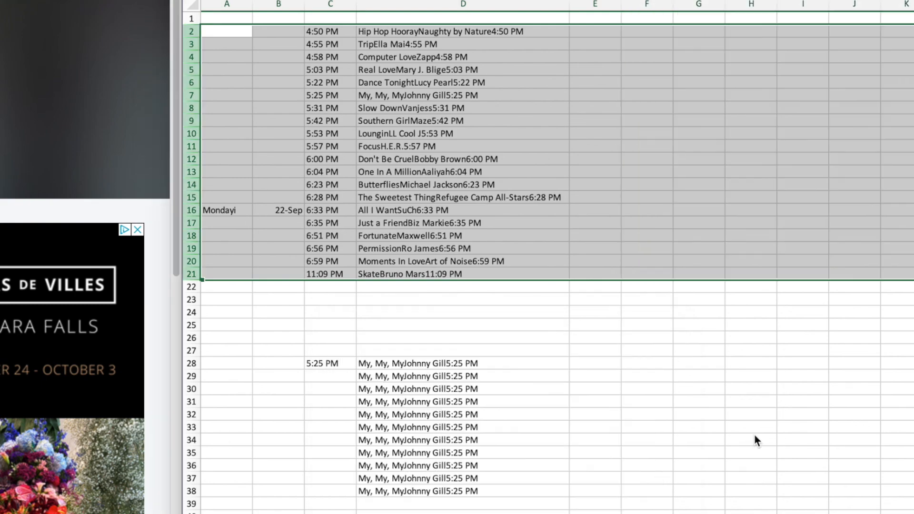
{"action": "left_click", "coordinate": [650, 406]}
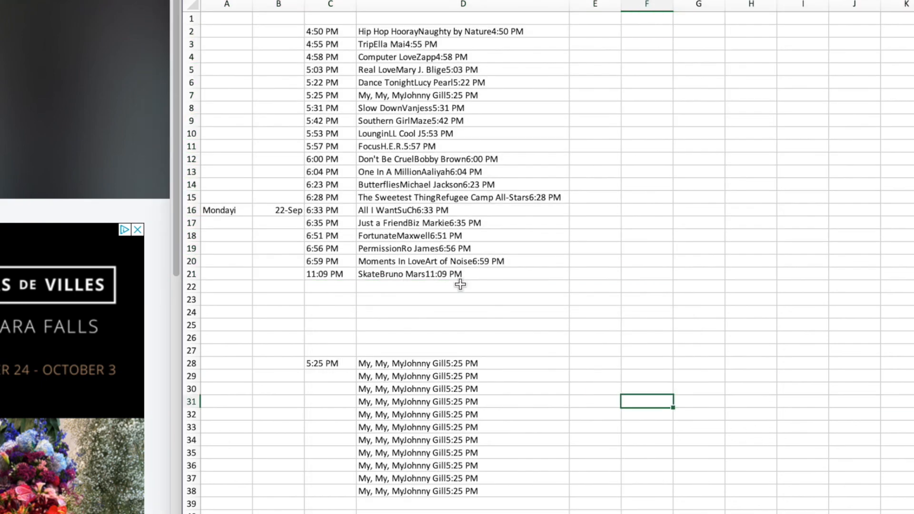